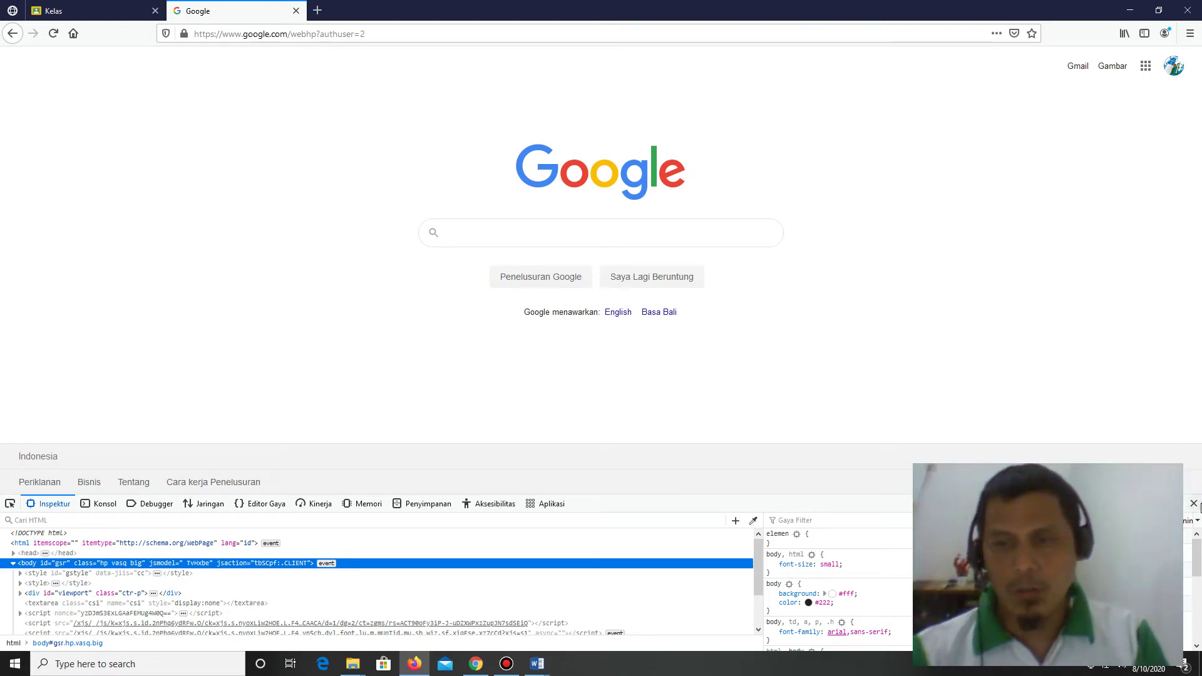
Close the Inspector panel so the Google homepage tab fills the Firefox window
{"action": "left_click", "coordinate": [841, 460]}
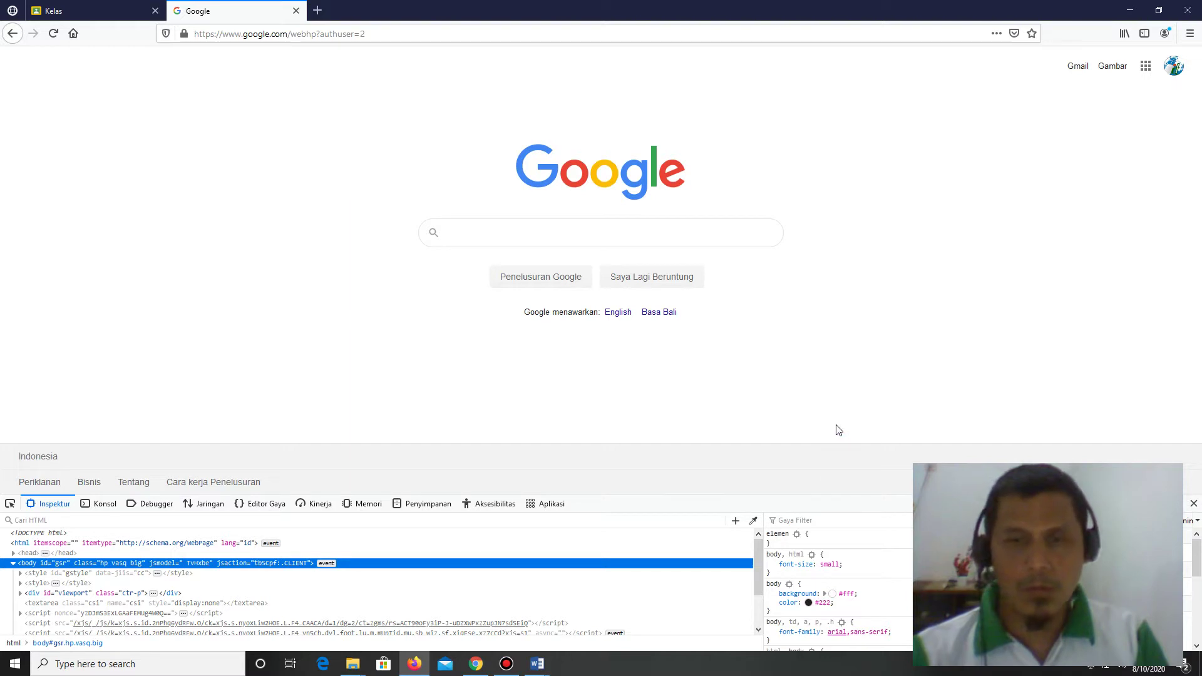
{"action": "left_click", "coordinate": [1194, 504]}
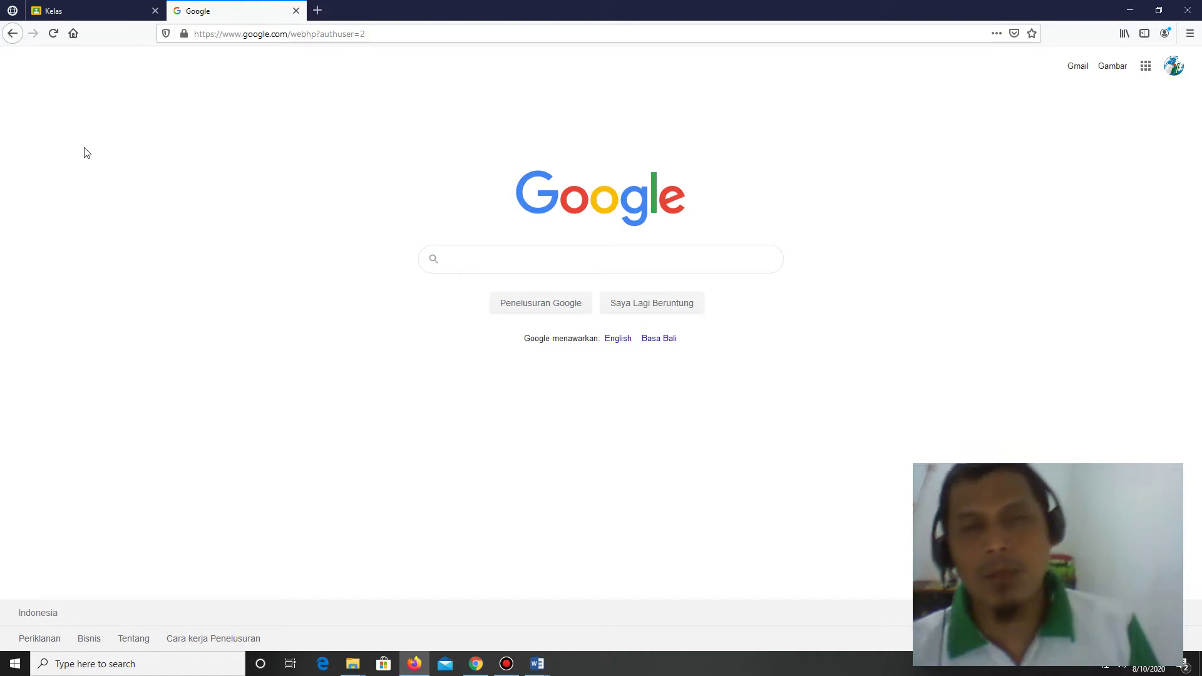
Open Kelas X IPA 1's Tugas Kelas list and expand the spreadsheet-insertion assignment's details
{"action": "left_click", "coordinate": [84, 5]}
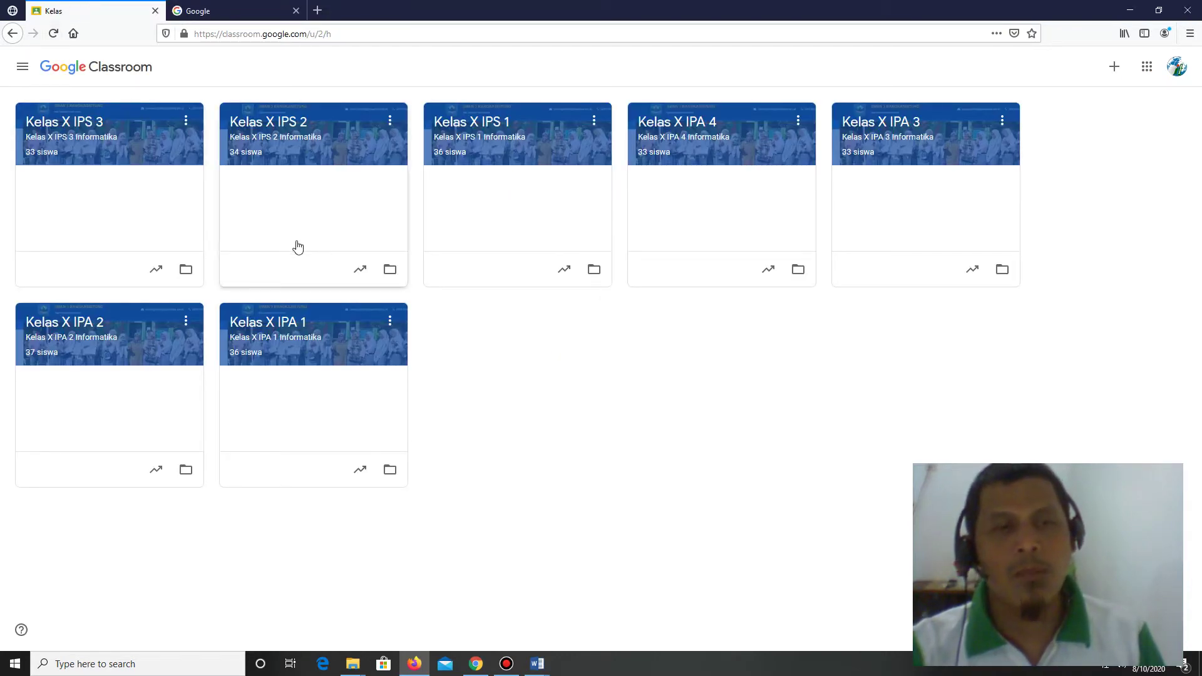
{"action": "left_click", "coordinate": [354, 356]}
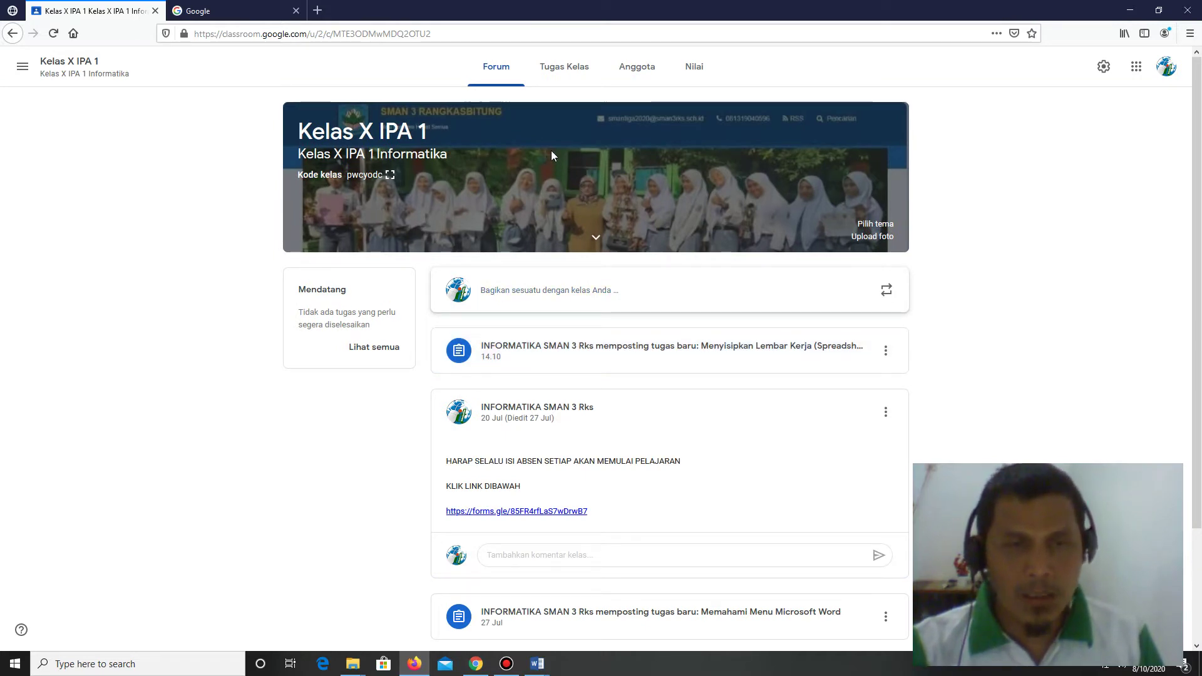
{"action": "left_click", "coordinate": [577, 72]}
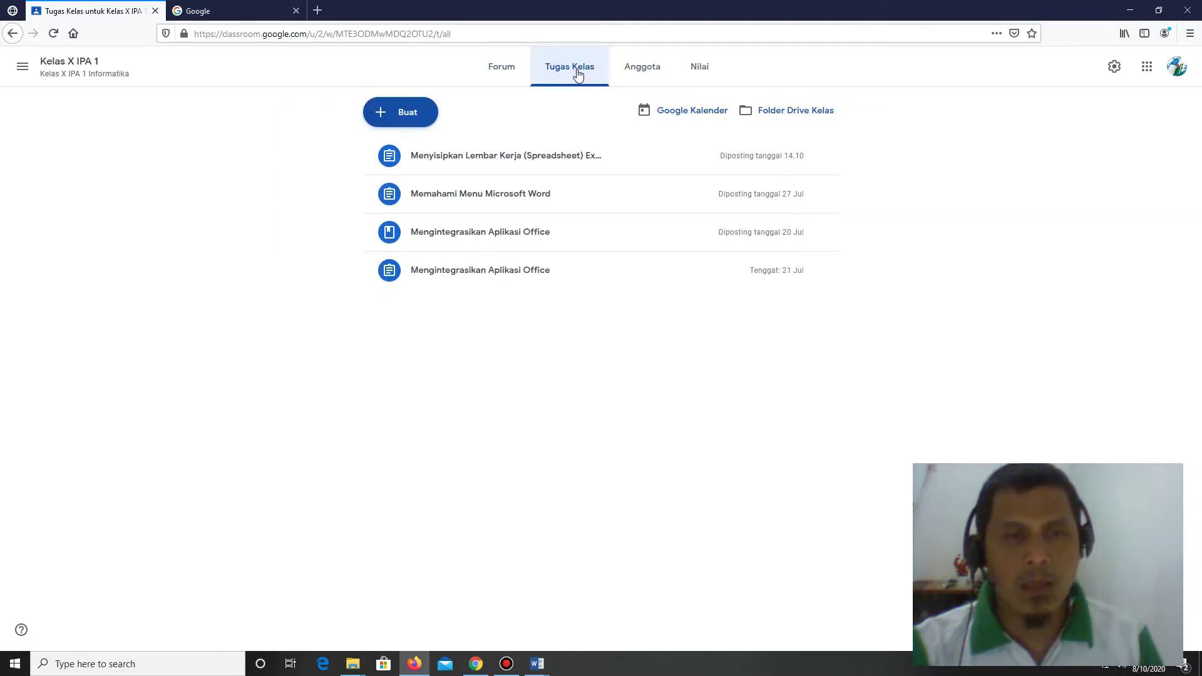
{"action": "left_click", "coordinate": [505, 164]}
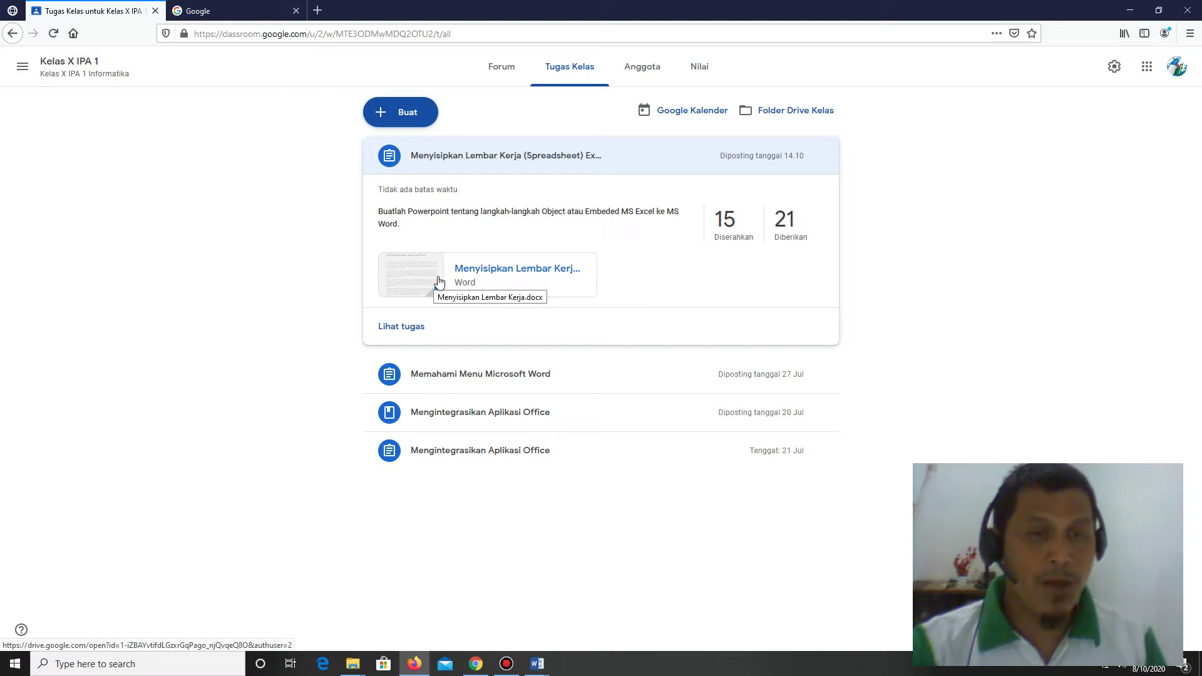
Preview the Menyisipkan Lembar Kerja.docx attachment and scroll through its nine pages
{"action": "left_click", "coordinate": [430, 274]}
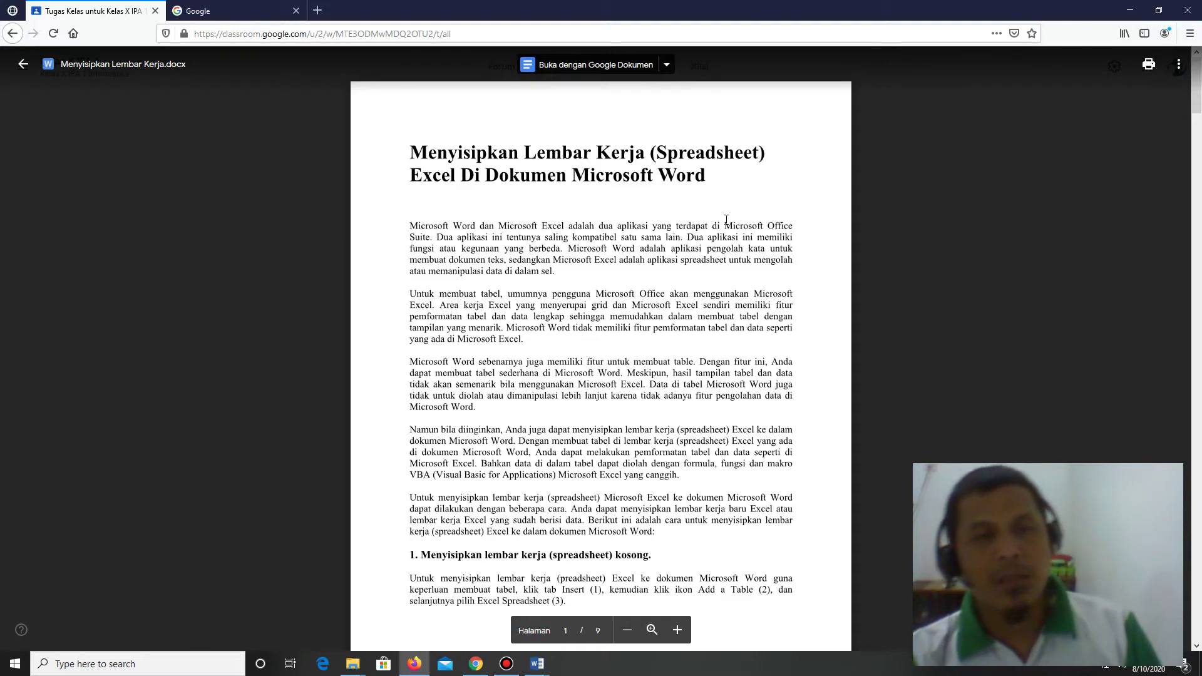
{"action": "scroll", "coordinate": [646, 343], "scroll_direction": "down", "scroll_amount": 3}
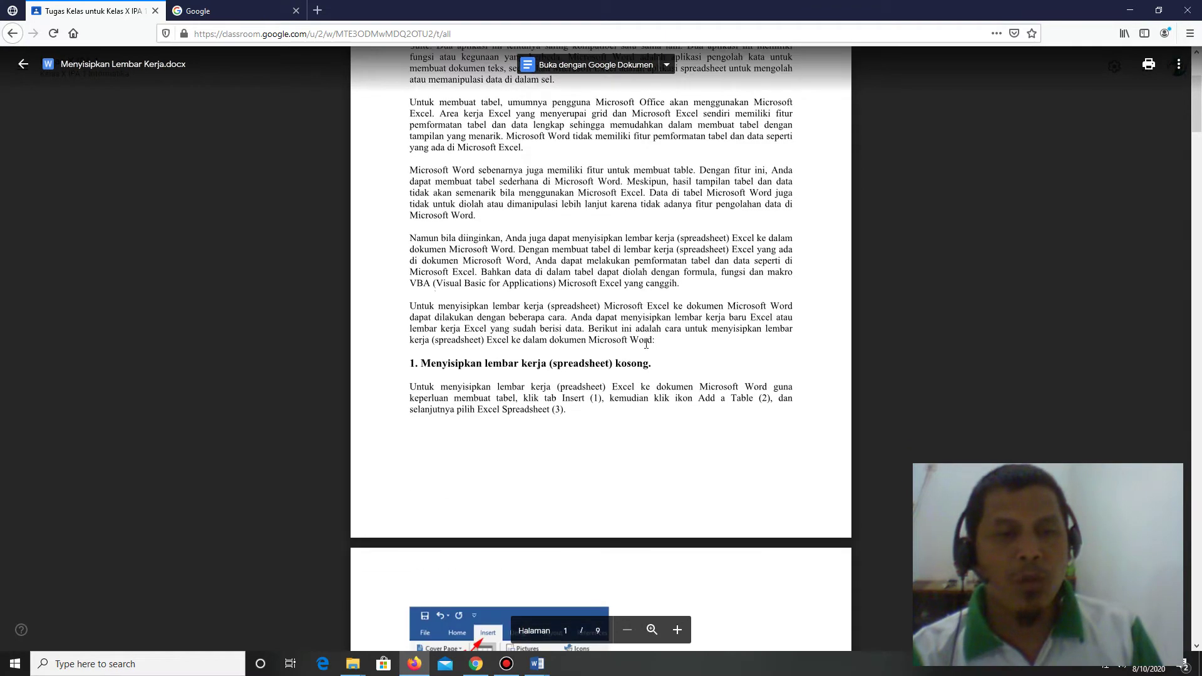
{"action": "scroll", "coordinate": [651, 341], "scroll_direction": "up", "scroll_amount": 3}
{"action": "scroll", "coordinate": [657, 341], "scroll_direction": "down", "scroll_amount": 3}
{"action": "scroll", "coordinate": [657, 340], "scroll_direction": "down", "scroll_amount": 6}
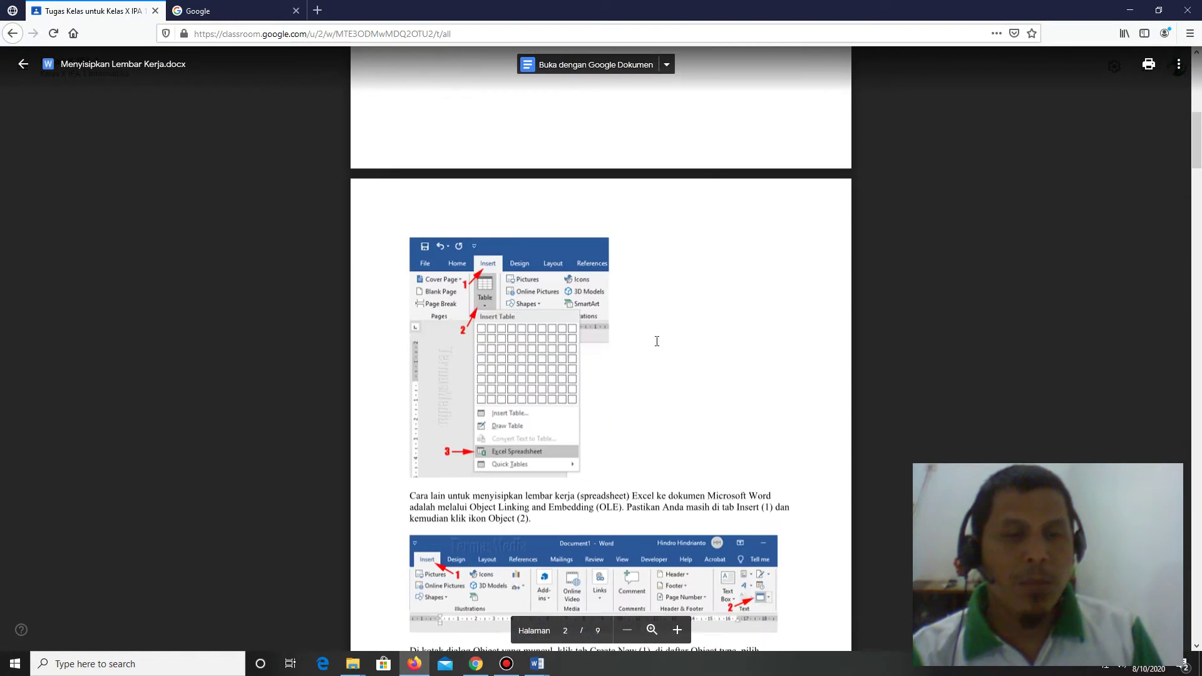
{"action": "scroll", "coordinate": [657, 340], "scroll_direction": "down", "scroll_amount": 3}
{"action": "scroll", "coordinate": [657, 341], "scroll_direction": "down", "scroll_amount": 6}
{"action": "scroll", "coordinate": [656, 341], "scroll_direction": "down", "scroll_amount": 4}
{"action": "scroll", "coordinate": [657, 341], "scroll_direction": "down", "scroll_amount": 4}
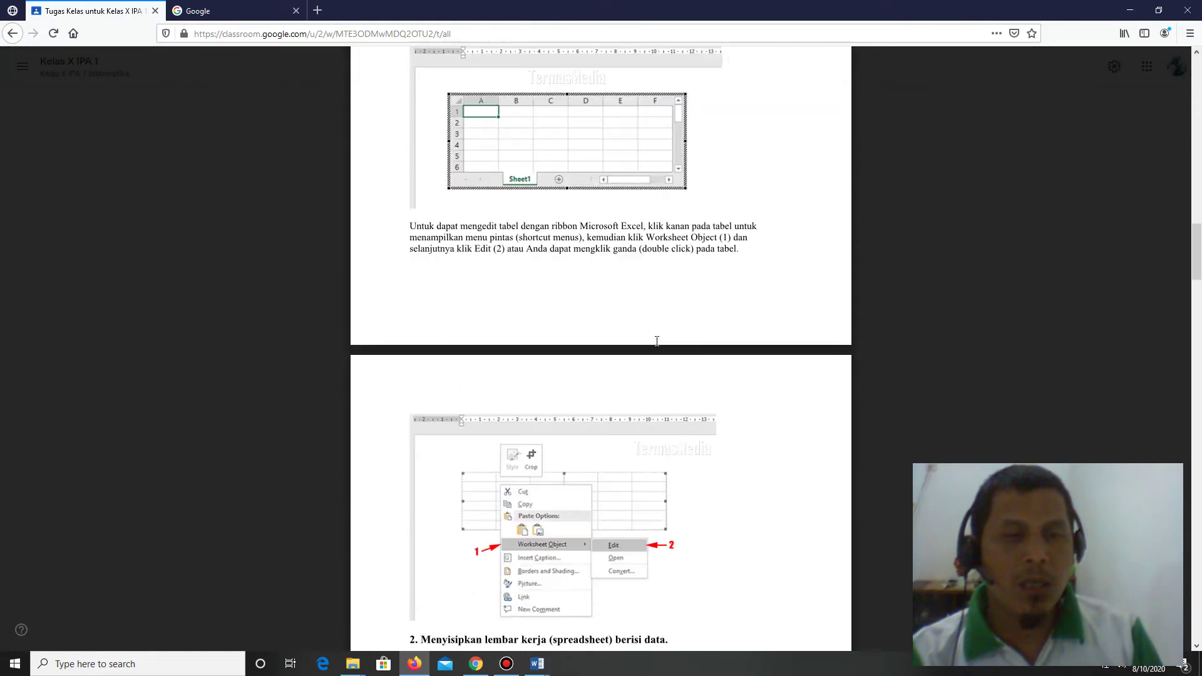
{"action": "scroll", "coordinate": [656, 341], "scroll_direction": "down", "scroll_amount": 5}
{"action": "scroll", "coordinate": [658, 341], "scroll_direction": "down", "scroll_amount": 5}
{"action": "scroll", "coordinate": [658, 341], "scroll_direction": "down", "scroll_amount": 5}
{"action": "scroll", "coordinate": [658, 342], "scroll_direction": "down", "scroll_amount": 7}
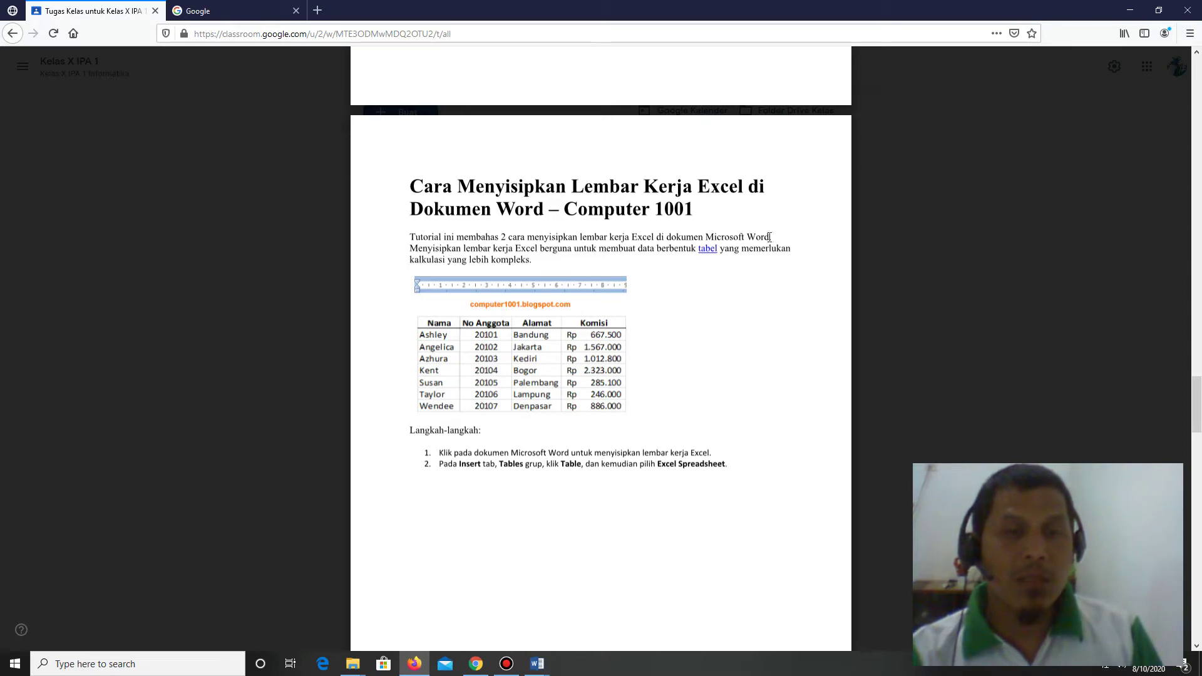
{"action": "scroll", "coordinate": [725, 291], "scroll_direction": "down", "scroll_amount": 5}
{"action": "scroll", "coordinate": [725, 291], "scroll_direction": "down", "scroll_amount": 5}
{"action": "scroll", "coordinate": [725, 291], "scroll_direction": "down", "scroll_amount": 5}
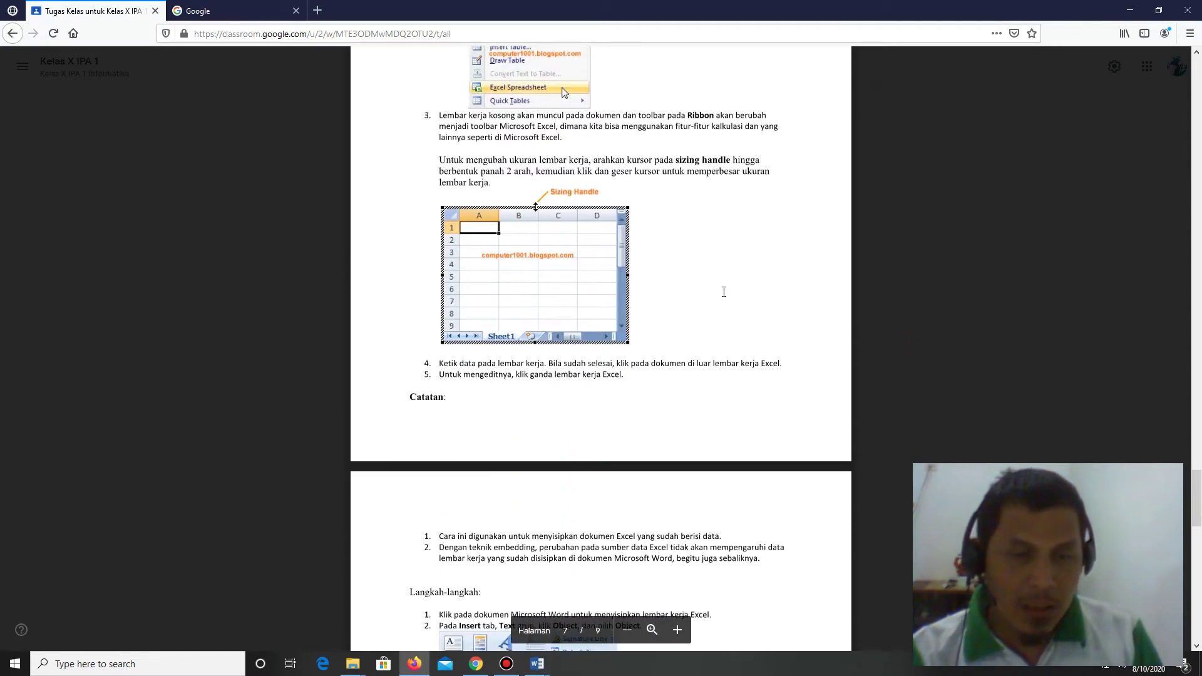
{"action": "scroll", "coordinate": [723, 292], "scroll_direction": "down", "scroll_amount": 5}
{"action": "scroll", "coordinate": [724, 292], "scroll_direction": "down", "scroll_amount": 5}
{"action": "scroll", "coordinate": [723, 292], "scroll_direction": "down", "scroll_amount": 4}
{"action": "scroll", "coordinate": [724, 292], "scroll_direction": "down", "scroll_amount": 2}
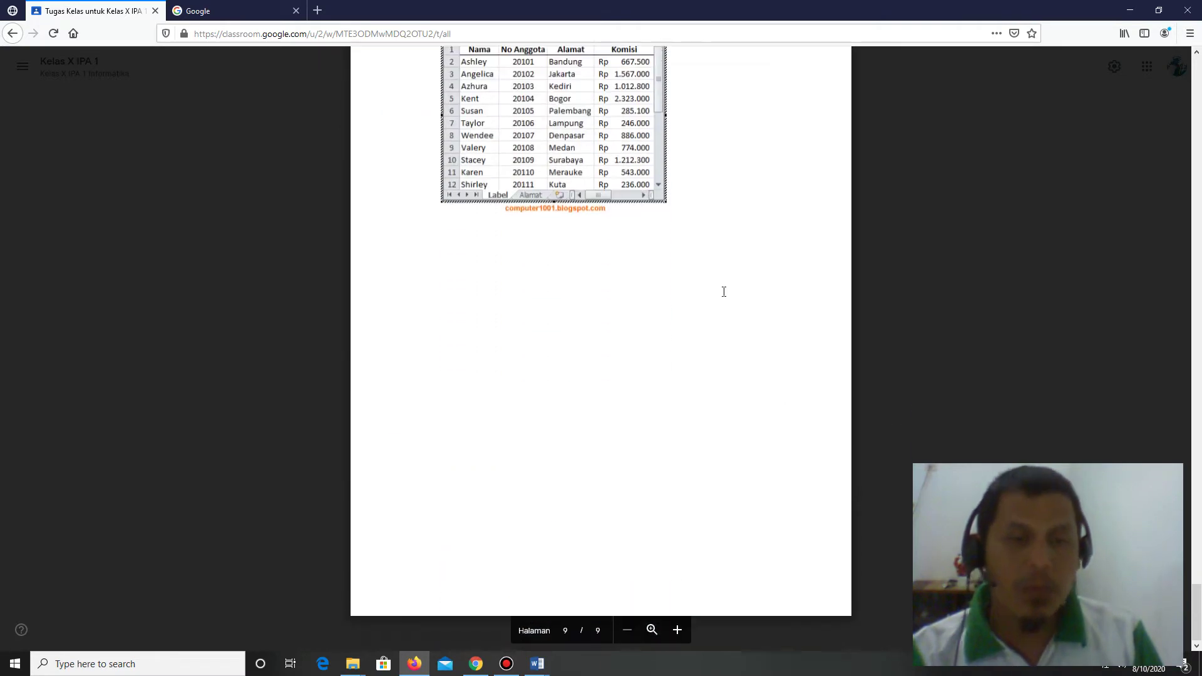
{"action": "scroll", "coordinate": [725, 289], "scroll_direction": "up", "scroll_amount": 10}
{"action": "scroll", "coordinate": [725, 288], "scroll_direction": "up", "scroll_amount": 5}
{"action": "scroll", "coordinate": [710, 287], "scroll_direction": "up", "scroll_amount": 5}
{"action": "scroll", "coordinate": [709, 276], "scroll_direction": "up", "scroll_amount": 3}
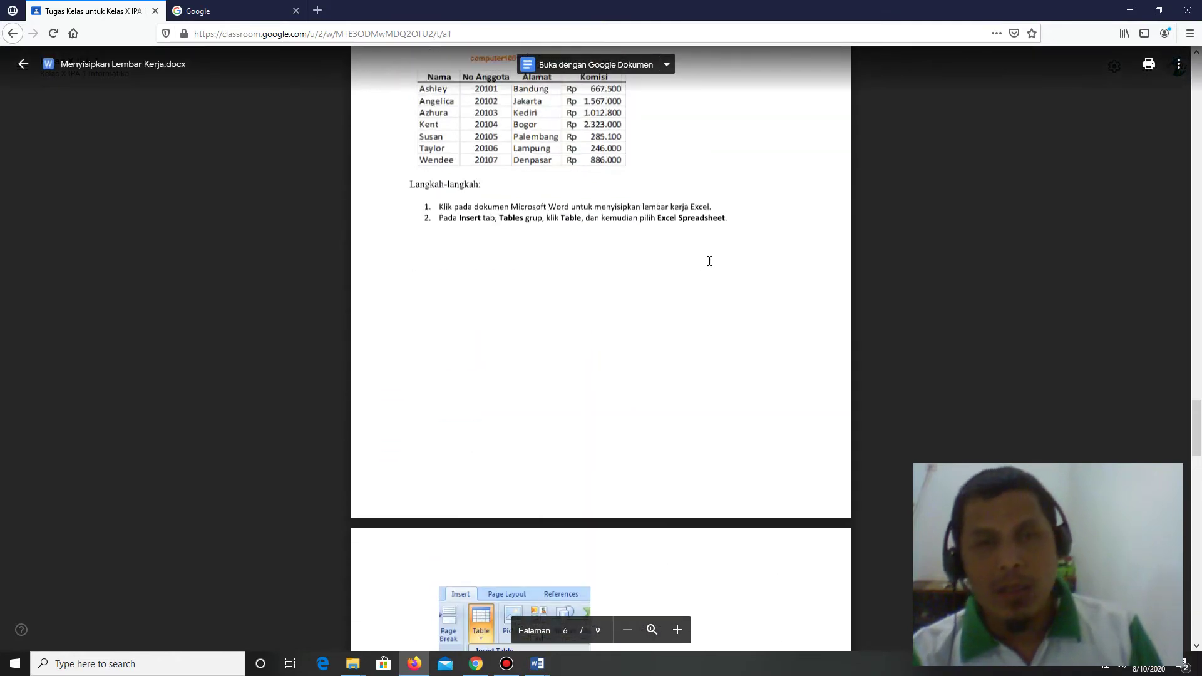
{"action": "scroll", "coordinate": [710, 262], "scroll_direction": "up", "scroll_amount": 3}
{"action": "scroll", "coordinate": [712, 260], "scroll_direction": "up", "scroll_amount": 4}
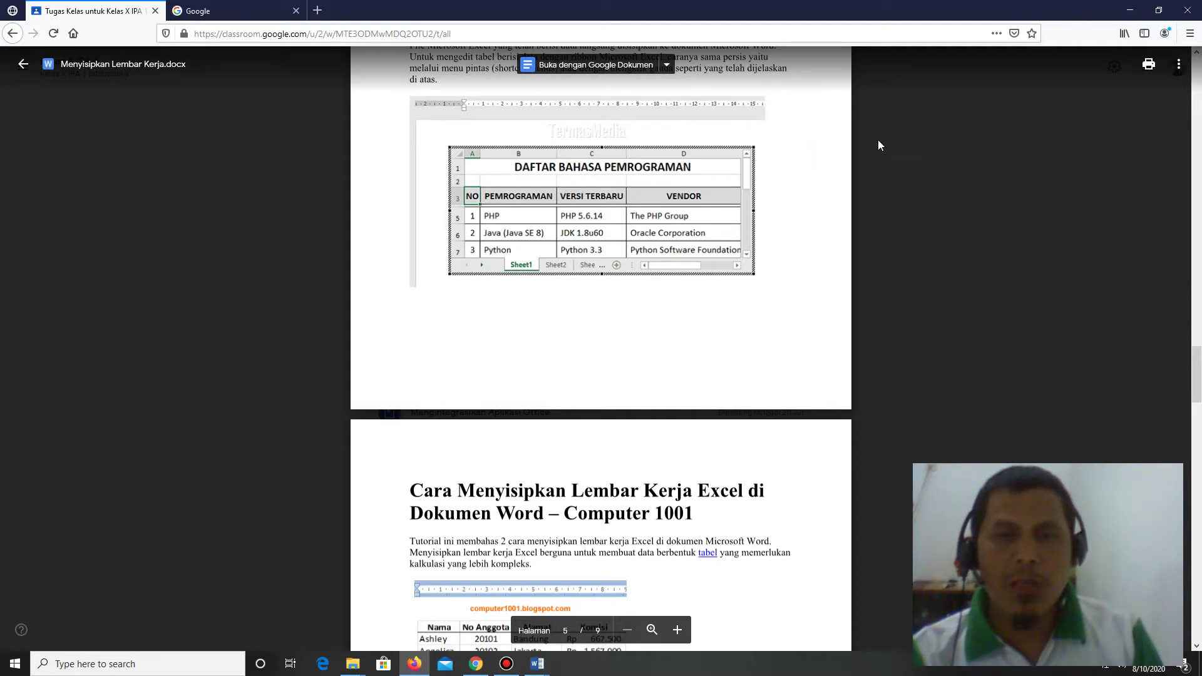
Open the article in Google Docs and download it as Menyisipkan Lembar Kerja(1).docx
{"action": "left_click", "coordinate": [668, 66]}
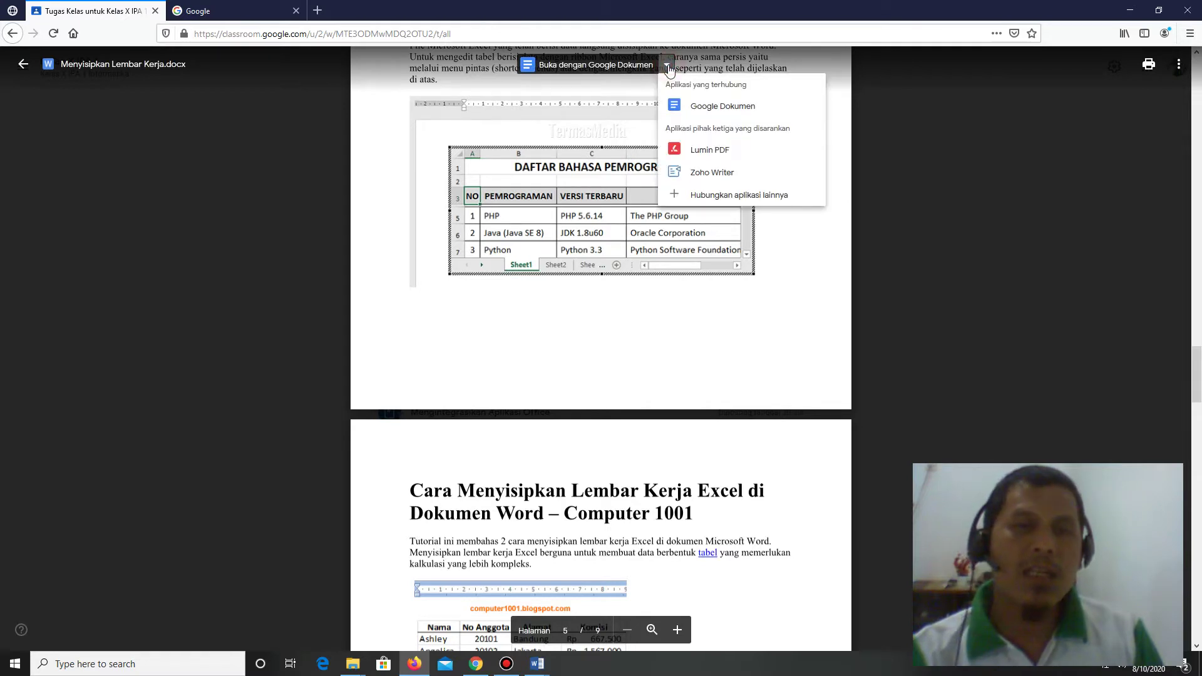
{"action": "left_click", "coordinate": [706, 106]}
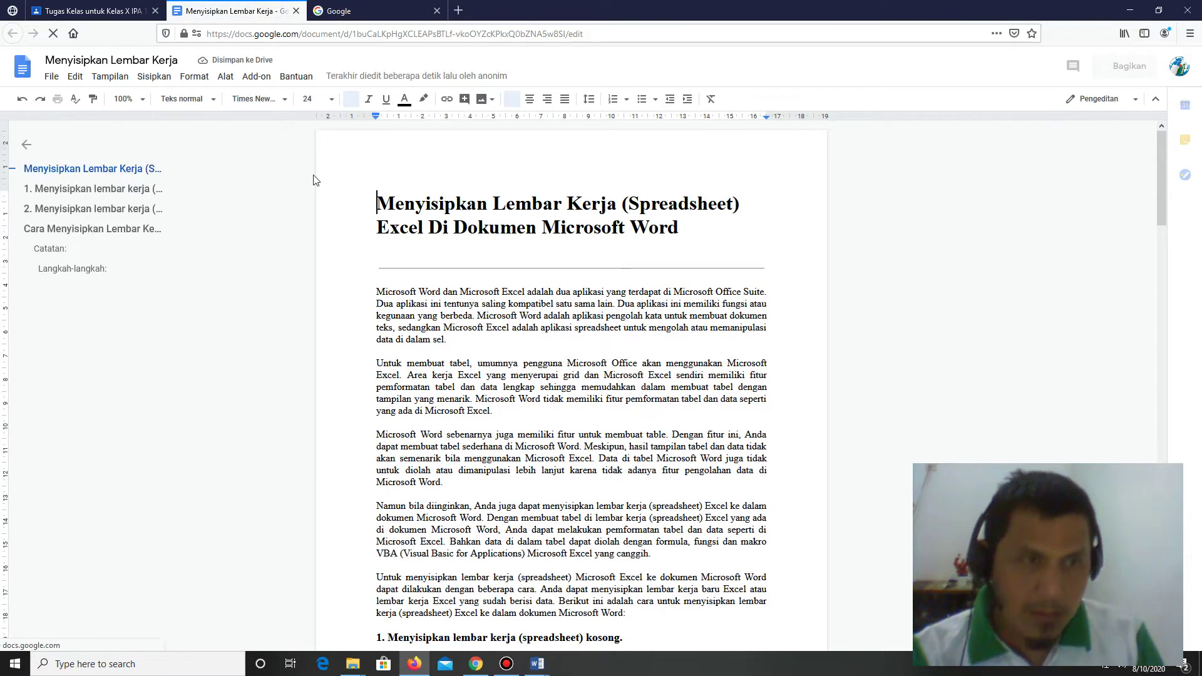
{"action": "left_click", "coordinate": [52, 85]}
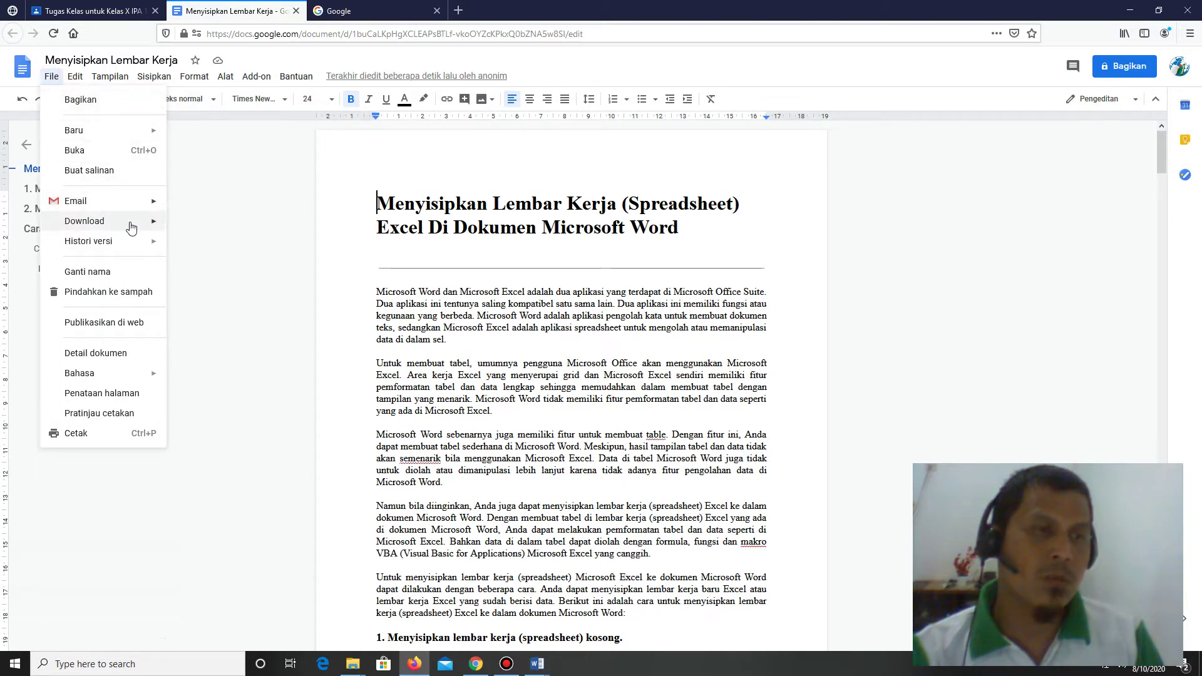
{"action": "mouse_move", "coordinate": [84, 220]}
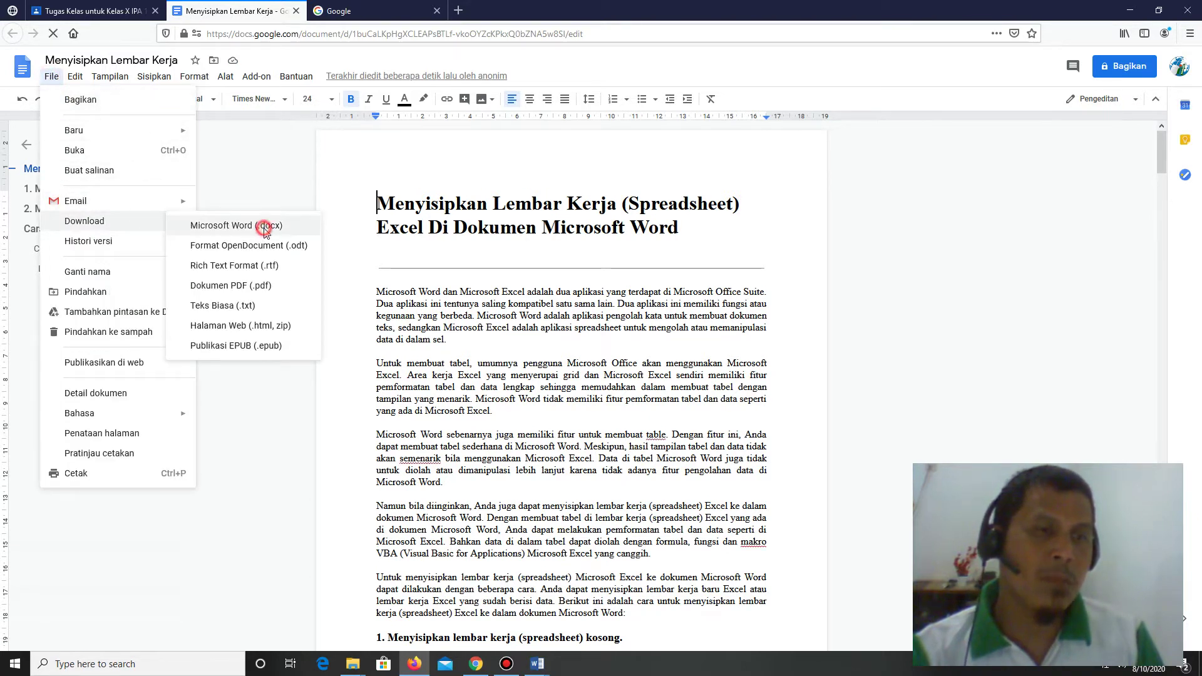
{"action": "left_click", "coordinate": [264, 229]}
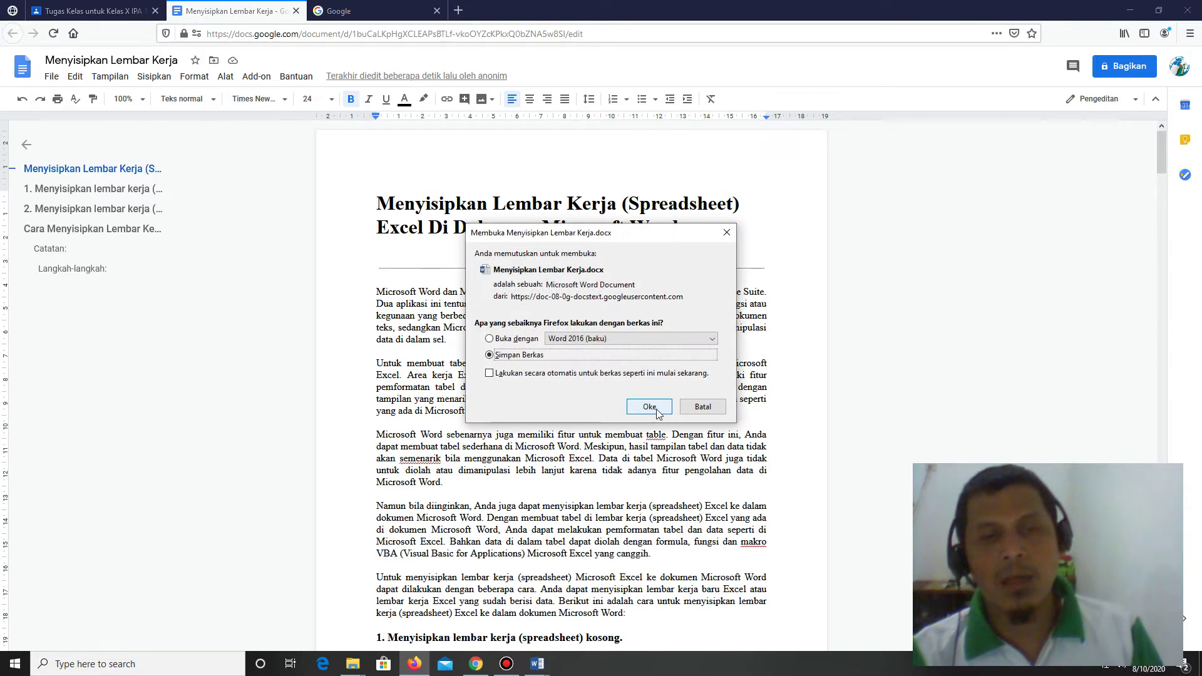
{"action": "left_click", "coordinate": [656, 413]}
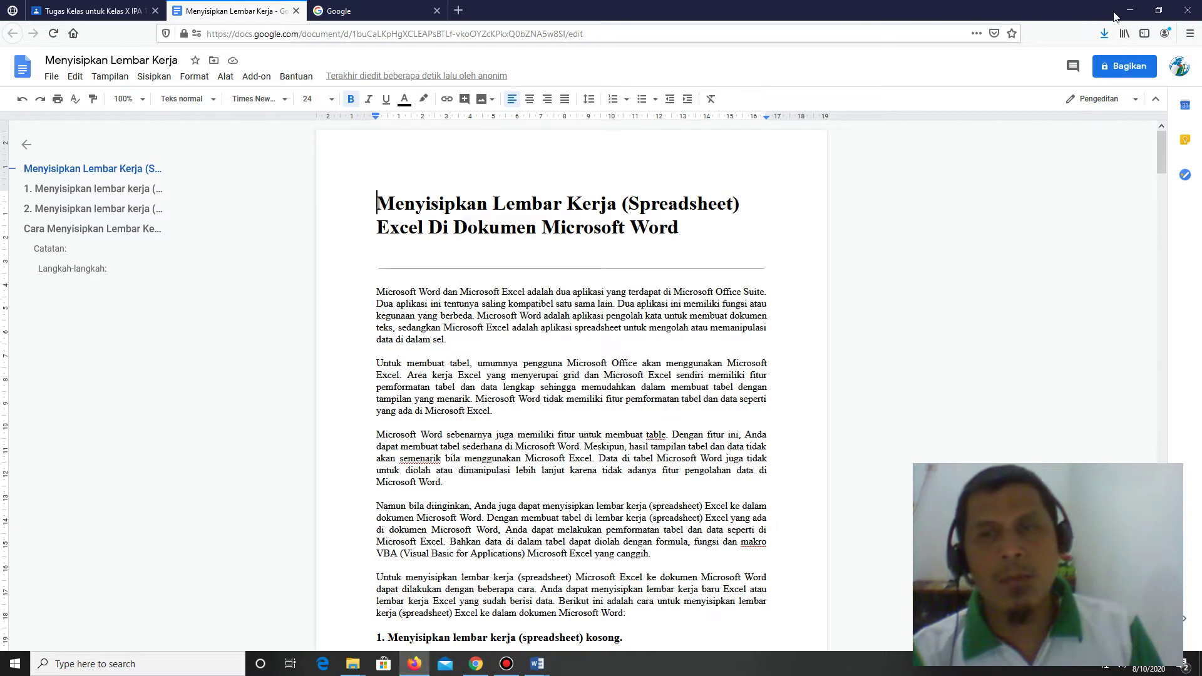
{"action": "left_click", "coordinate": [1105, 33]}
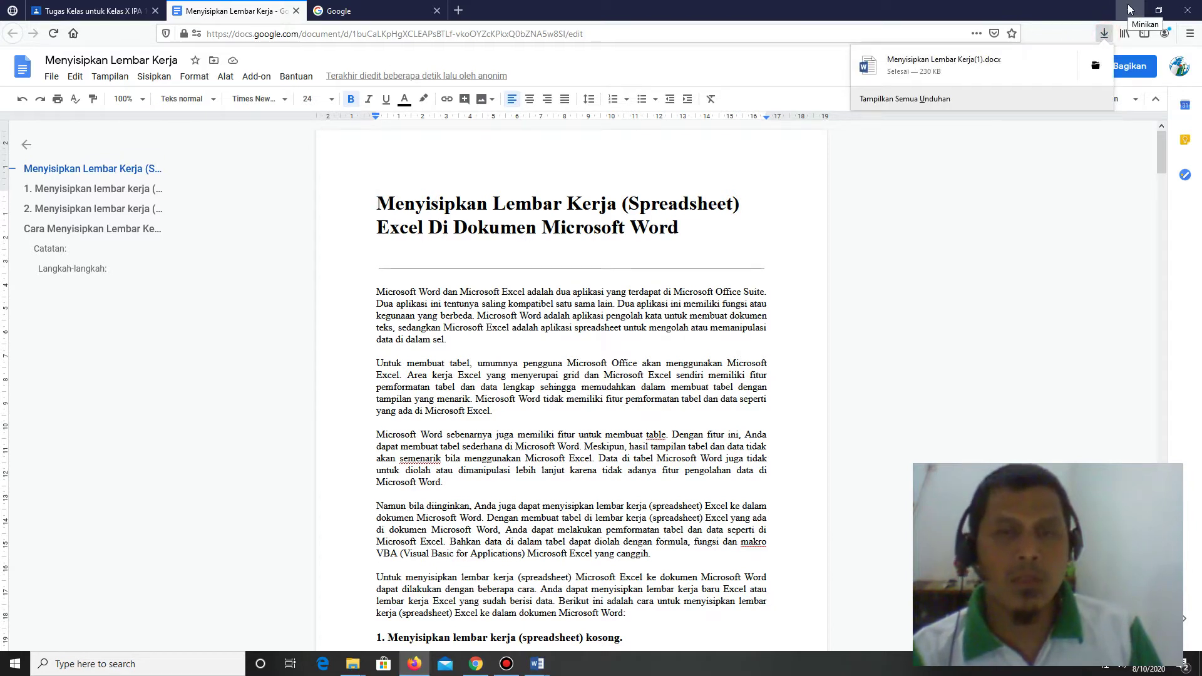
{"action": "left_click", "coordinate": [1011, 141]}
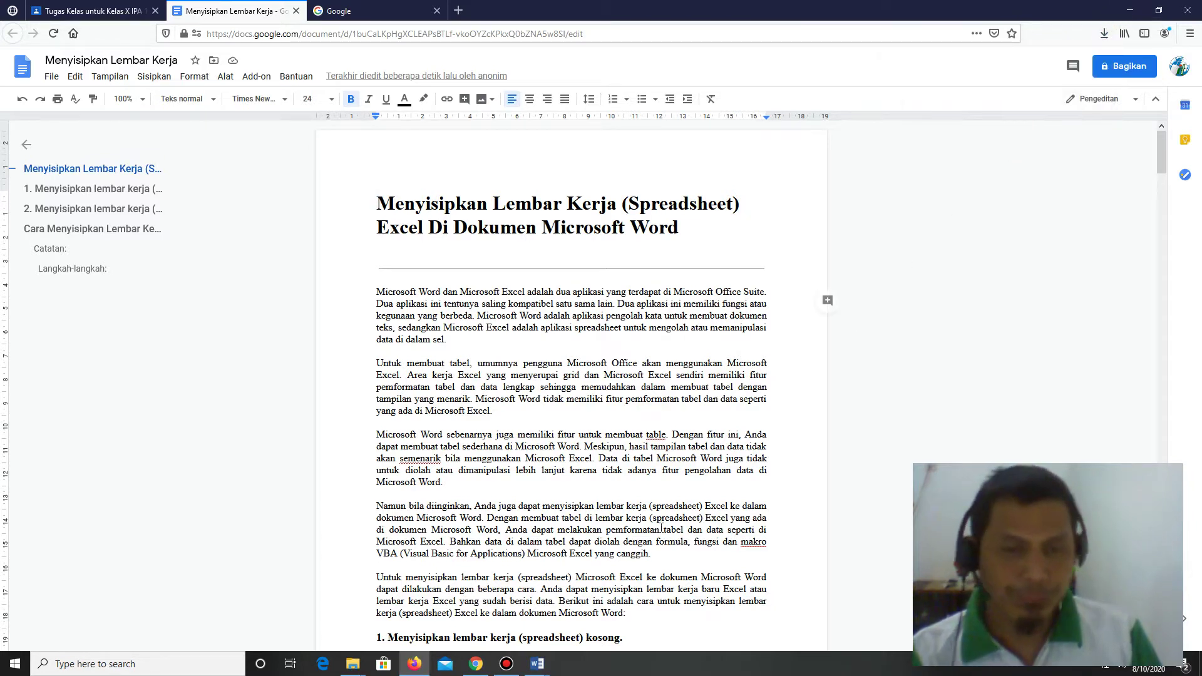
Minimize Firefox, glance at the downloaded article in Word, then minimize Word too
{"action": "left_click", "coordinate": [1130, 11]}
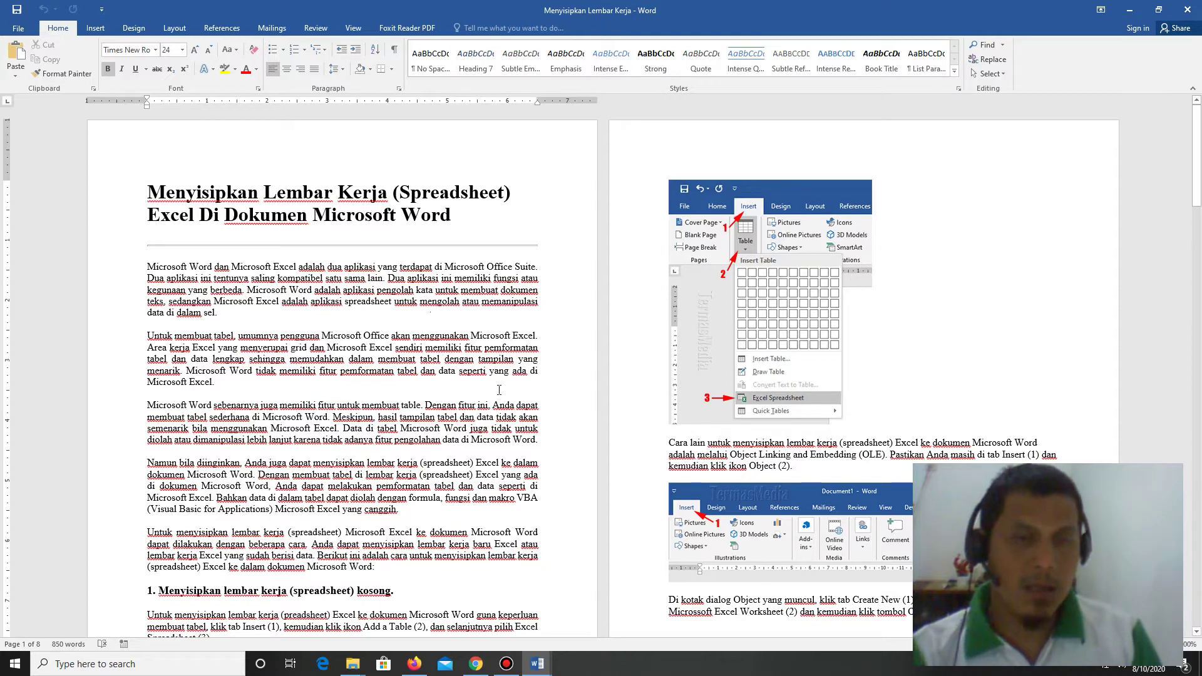
{"action": "scroll", "coordinate": [499, 390], "scroll_direction": "down", "scroll_amount": 3}
{"action": "scroll", "coordinate": [498, 390], "scroll_direction": "up", "scroll_amount": 3}
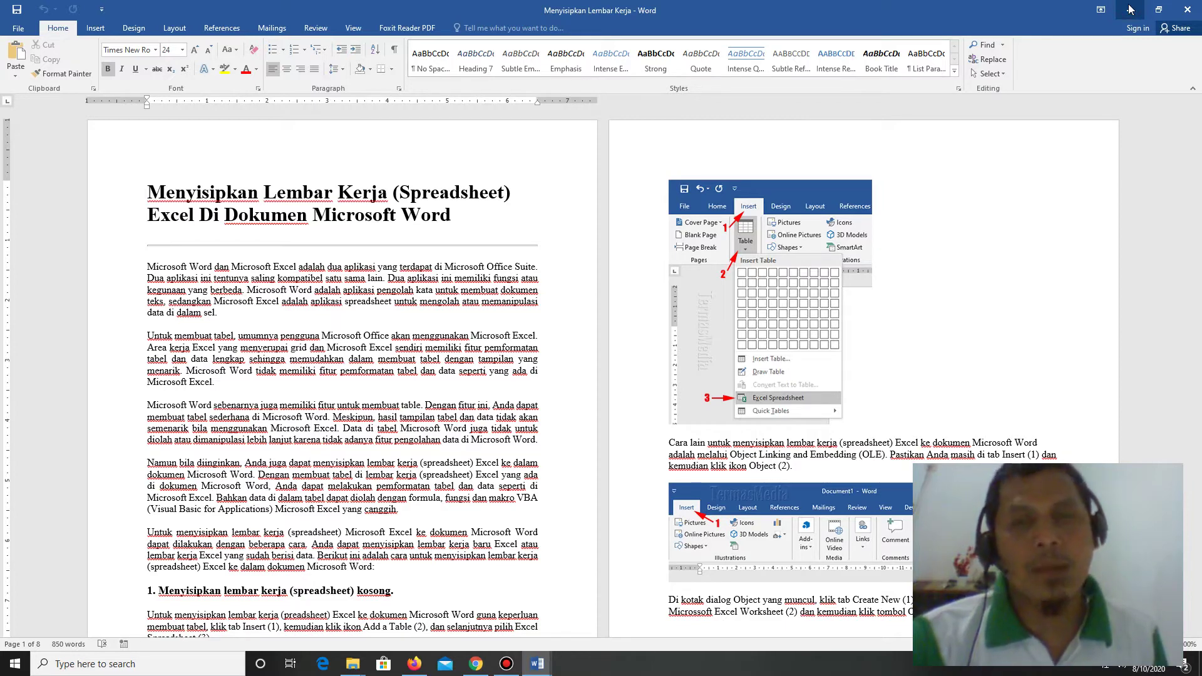
{"action": "left_click", "coordinate": [1130, 9]}
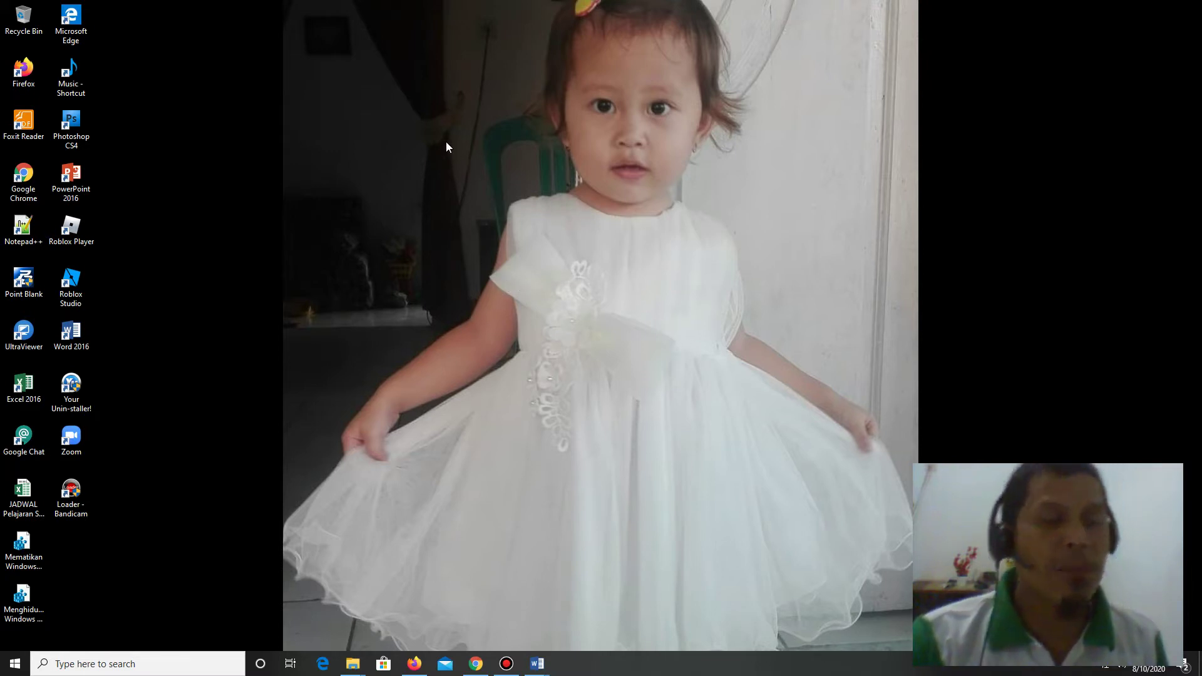
Browse the Start menu's list of installed apps, then dismiss it
{"action": "left_click", "coordinate": [14, 664]}
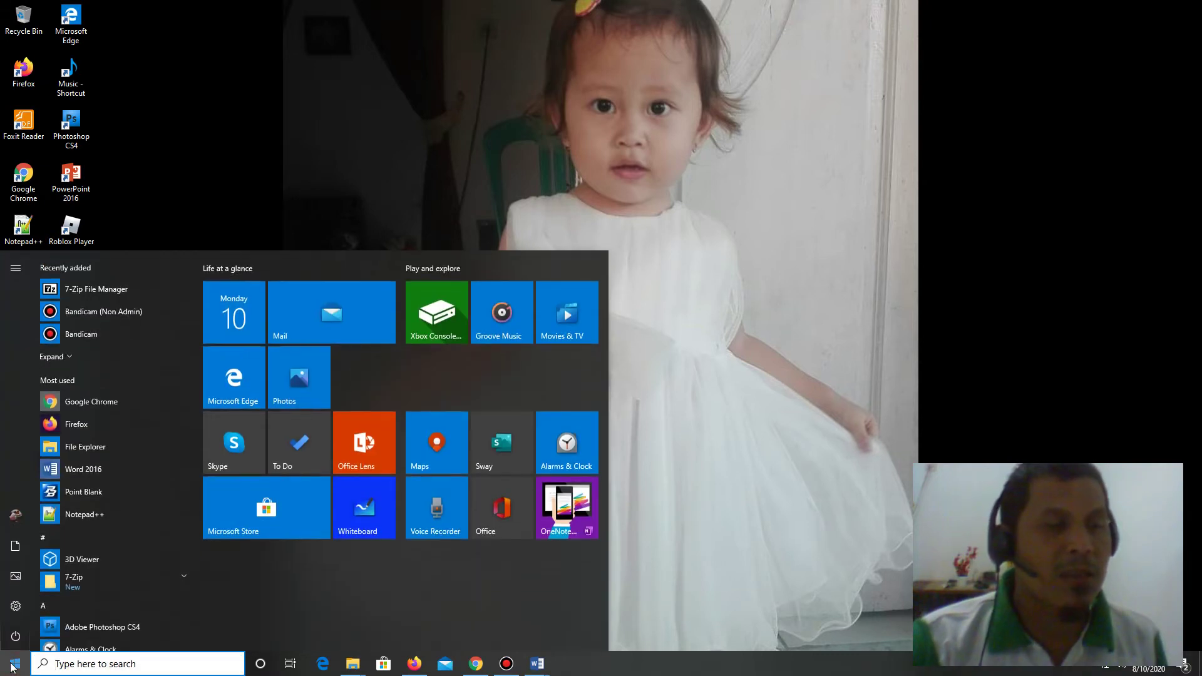
{"action": "scroll", "coordinate": [108, 520], "scroll_direction": "down", "scroll_amount": 2}
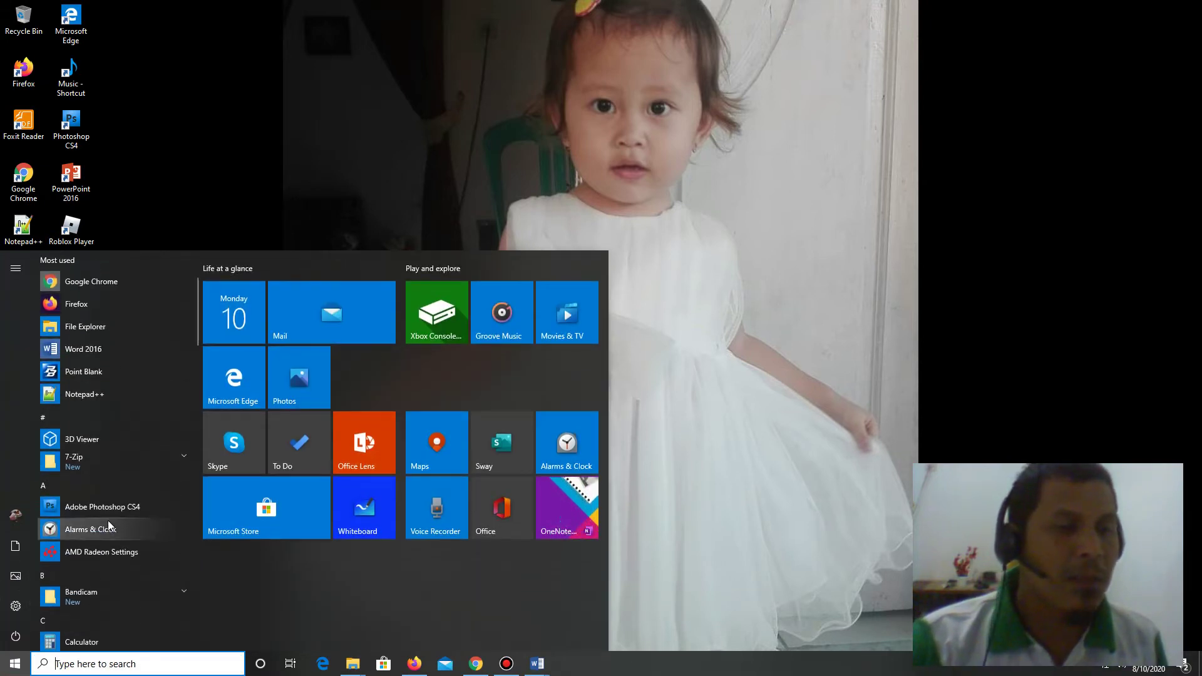
{"action": "scroll", "coordinate": [111, 522], "scroll_direction": "up", "scroll_amount": 2}
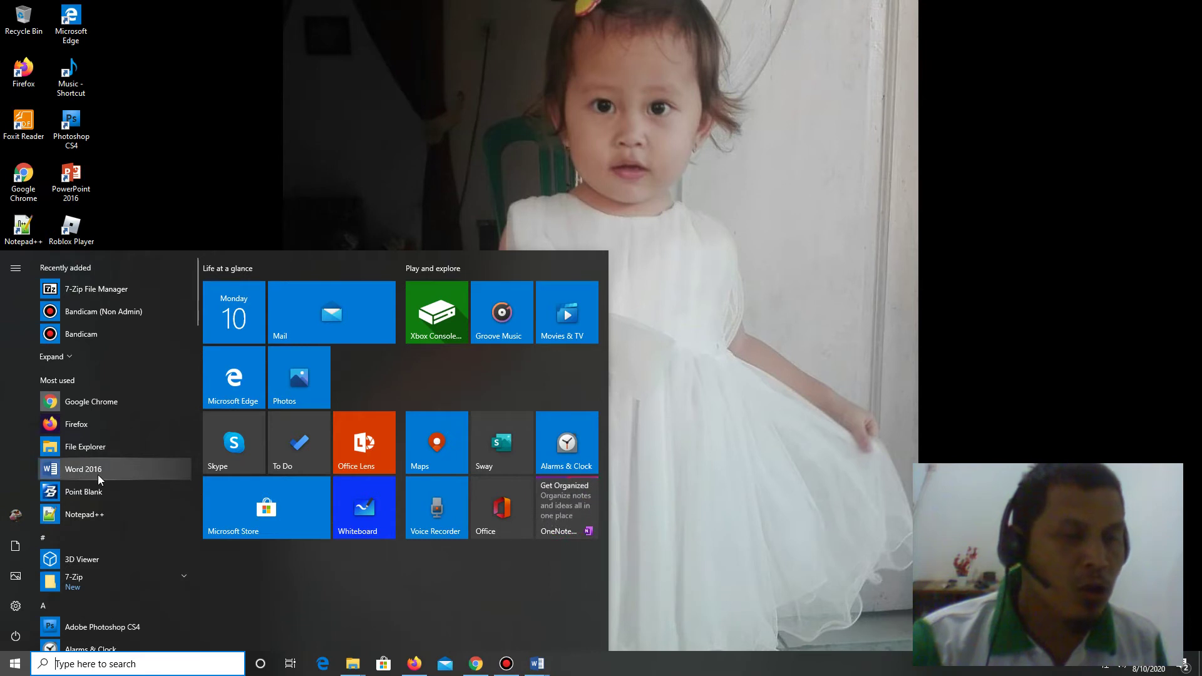
{"action": "left_click", "coordinate": [241, 82]}
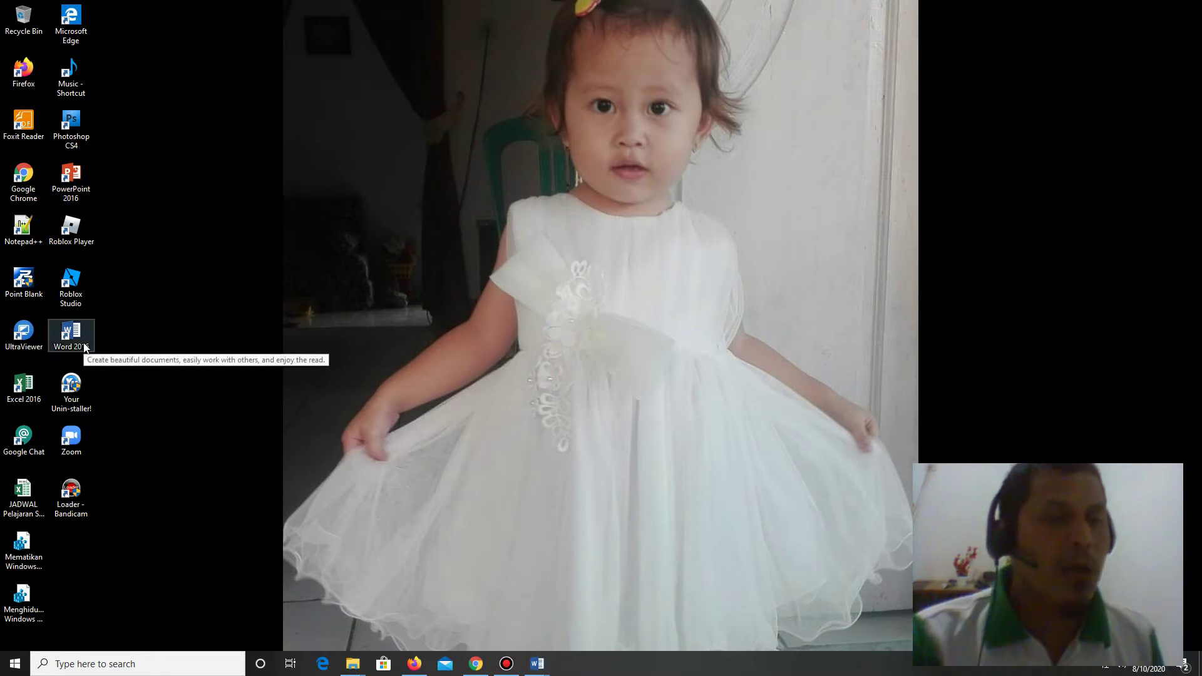
Select the Word 2016 and PowerPoint desktop shortcuts, then restore the Firefox window
{"action": "left_click", "coordinate": [84, 346]}
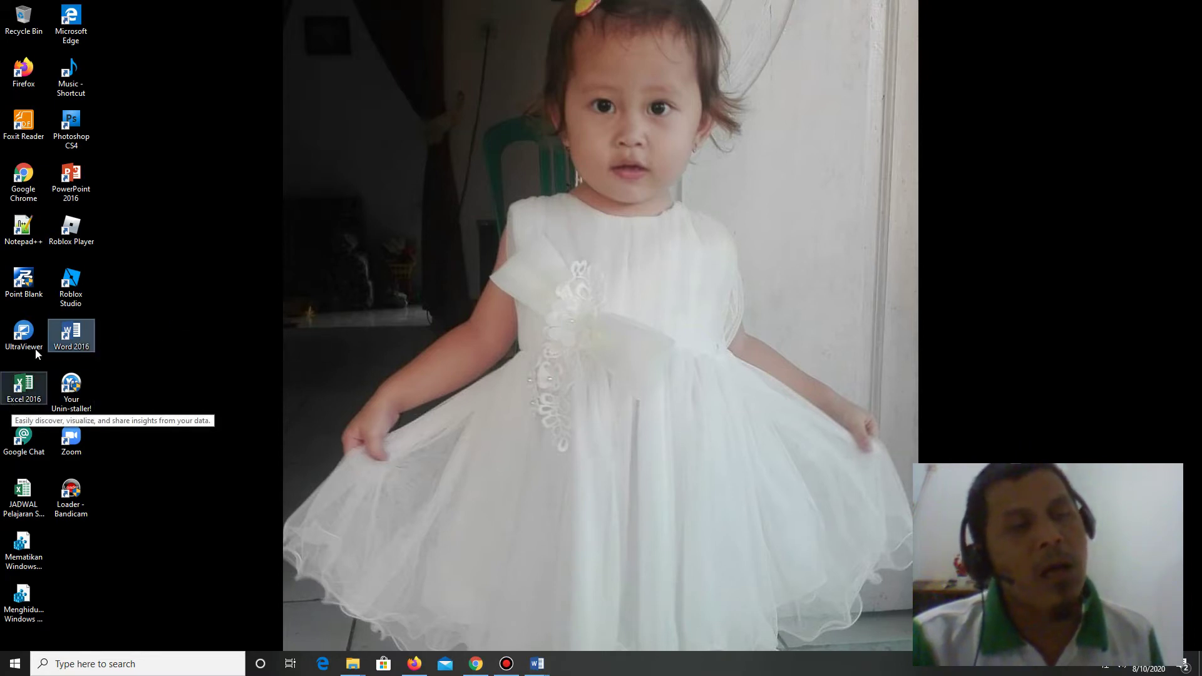
{"action": "left_click", "coordinate": [88, 176]}
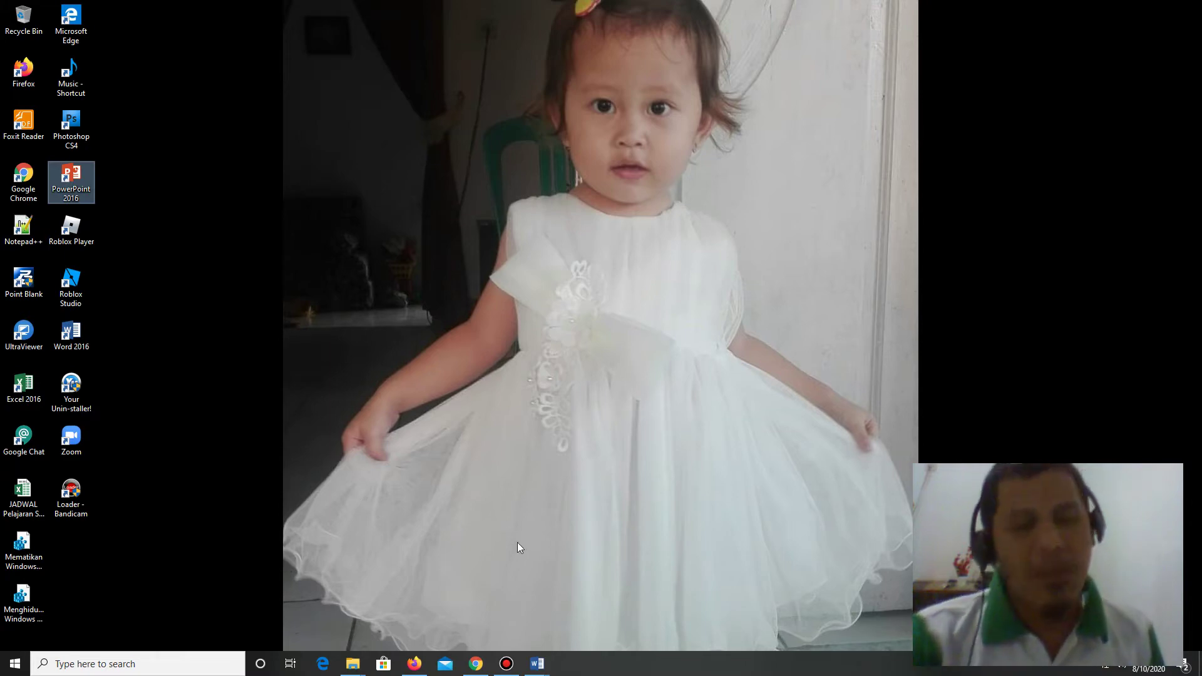
{"action": "left_click", "coordinate": [414, 664]}
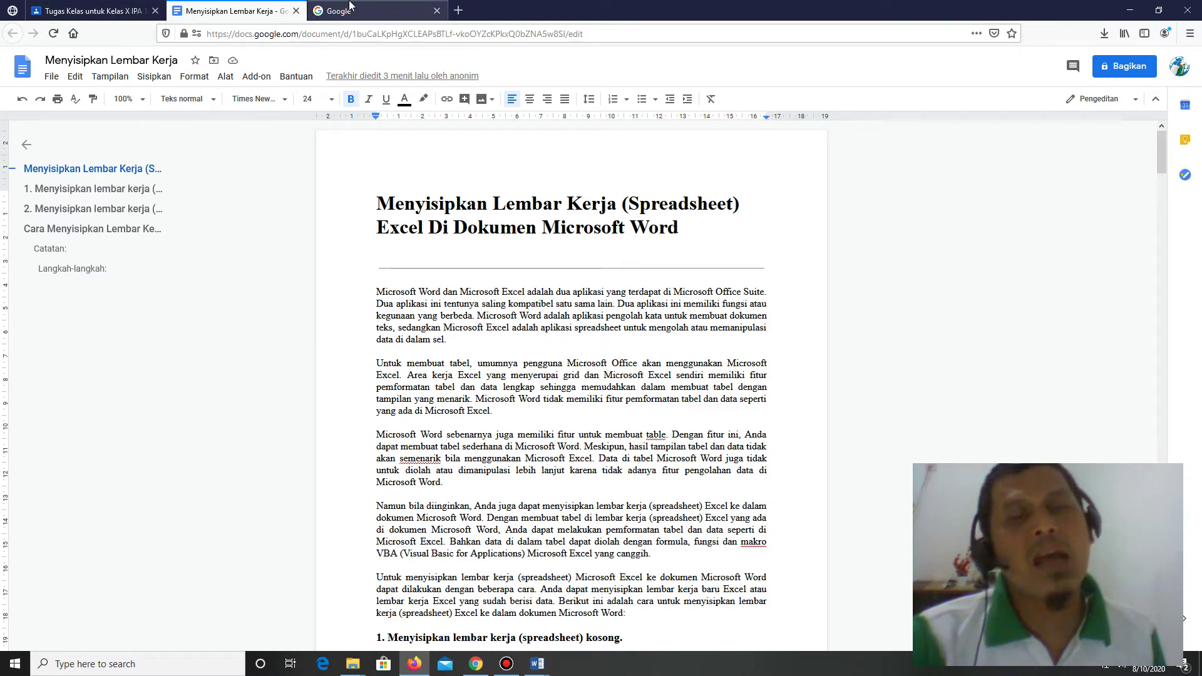
Switch to the Google homepage tab and show the signed-in accounts menu
{"action": "left_click", "coordinate": [351, 5]}
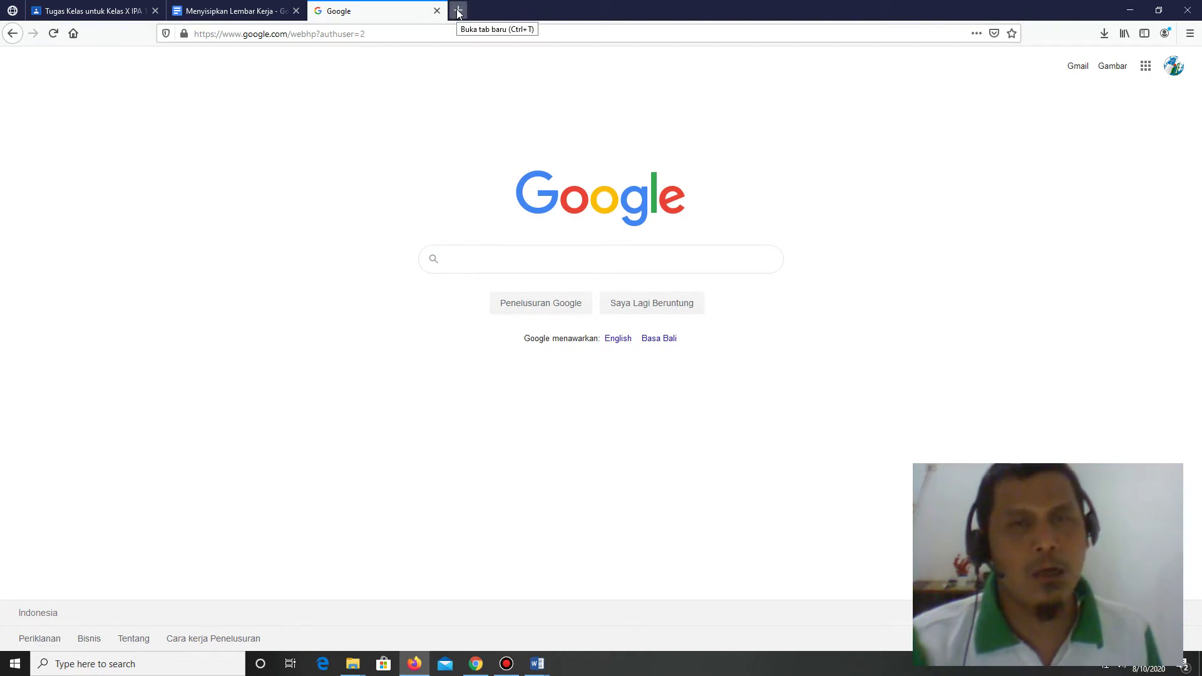
{"action": "left_click", "coordinate": [1174, 66]}
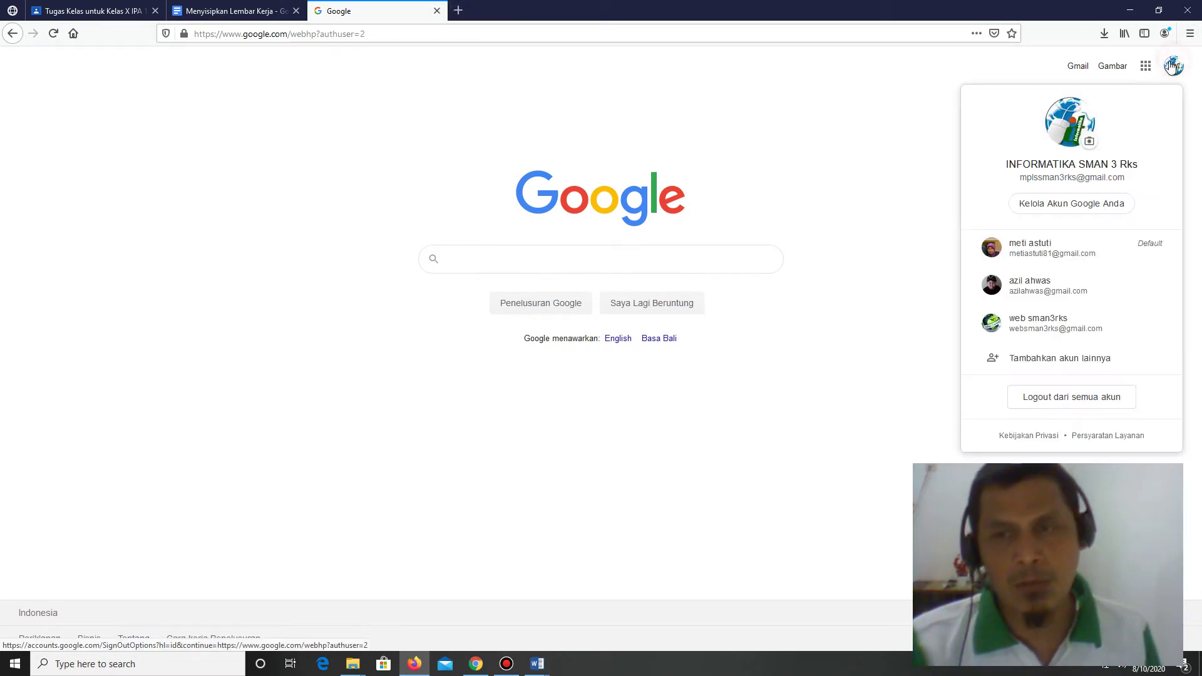
Start adding another Google account, then back out to the Google homepage
{"action": "left_click", "coordinate": [1052, 361]}
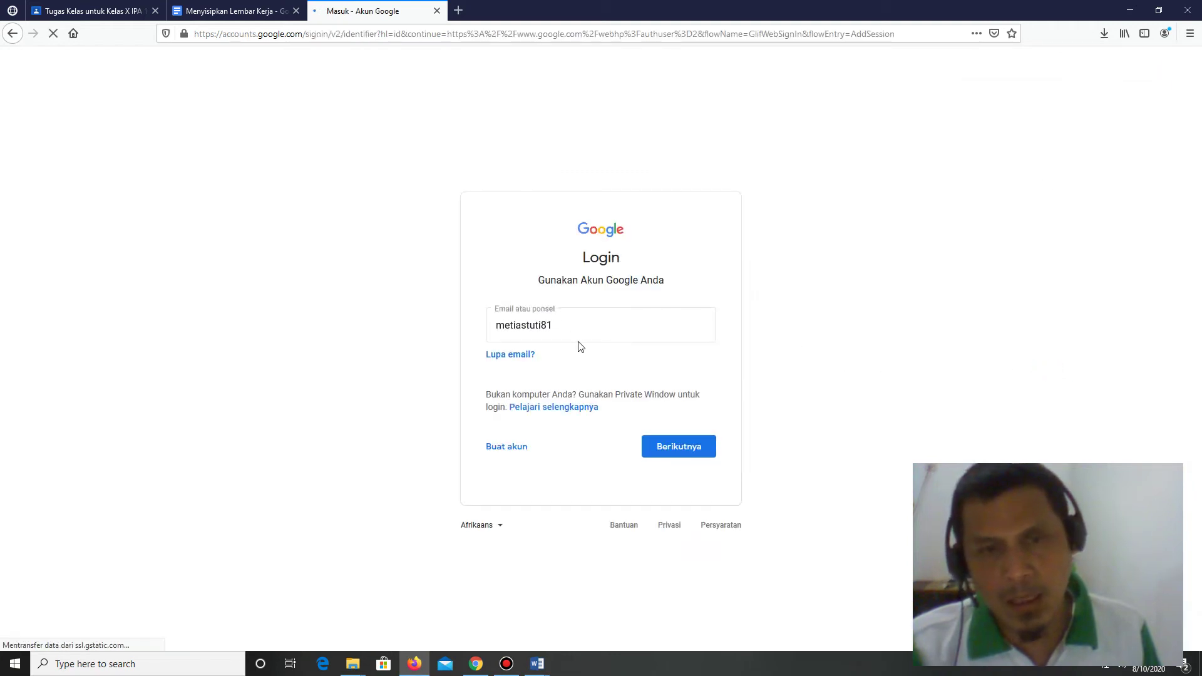
{"action": "left_click", "coordinate": [591, 324]}
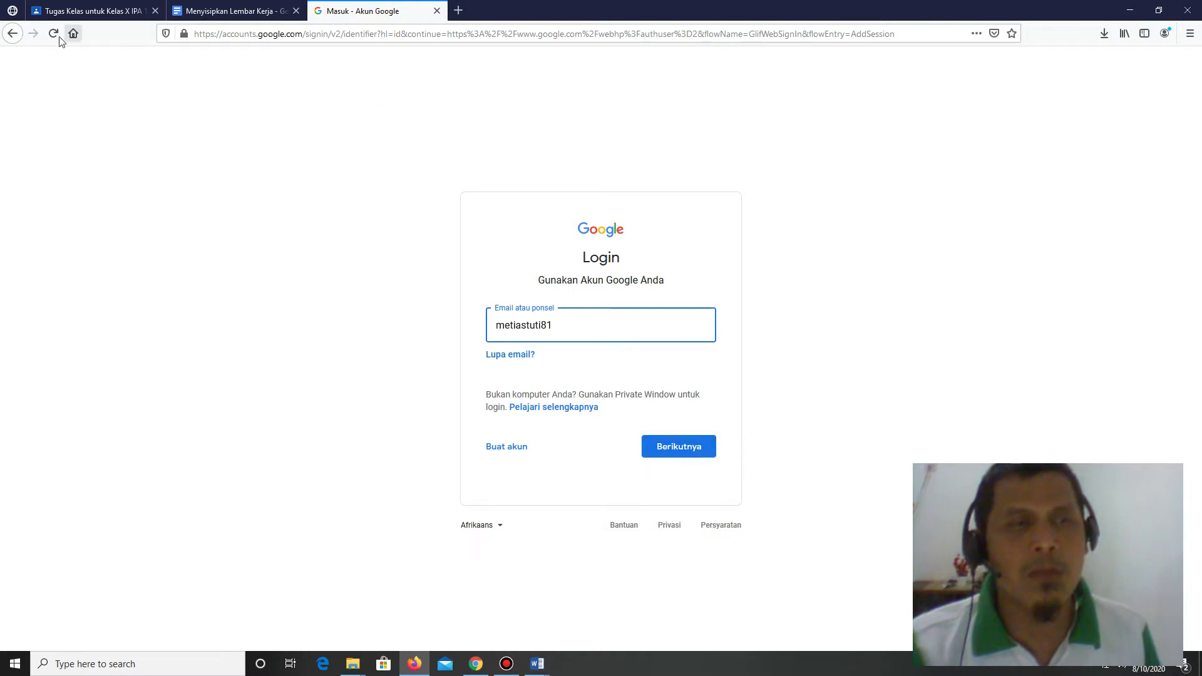
{"action": "left_click", "coordinate": [11, 34]}
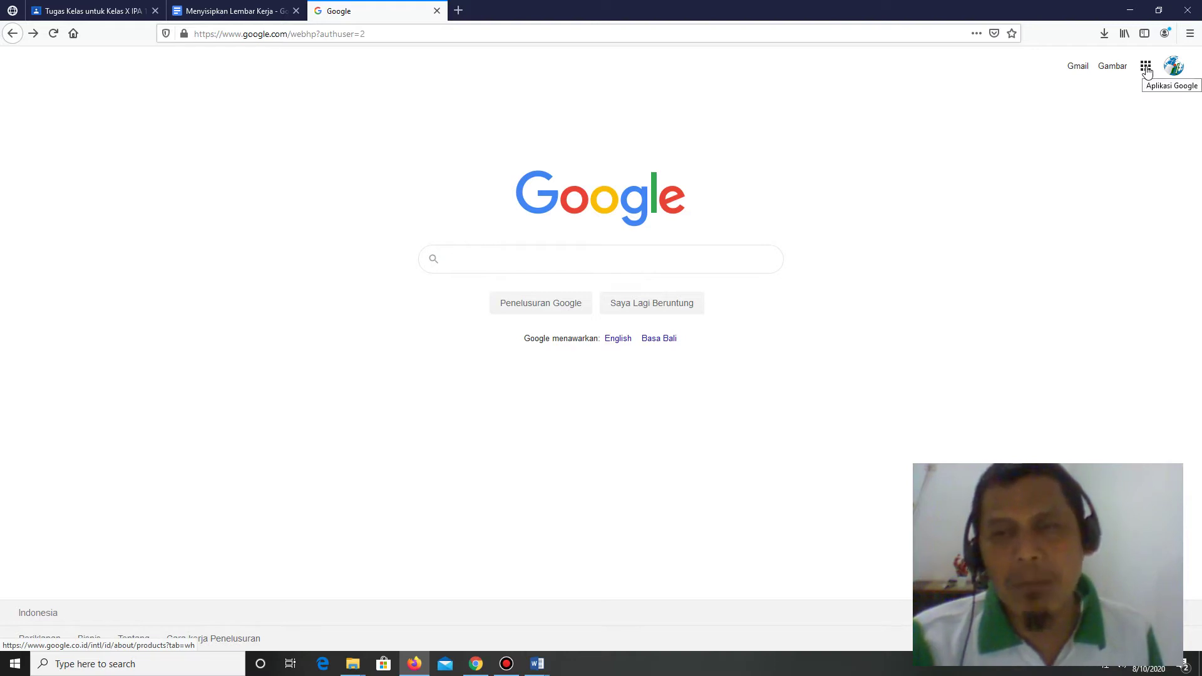
Open the Google apps panel and scroll through its app list
{"action": "left_click", "coordinate": [1145, 67]}
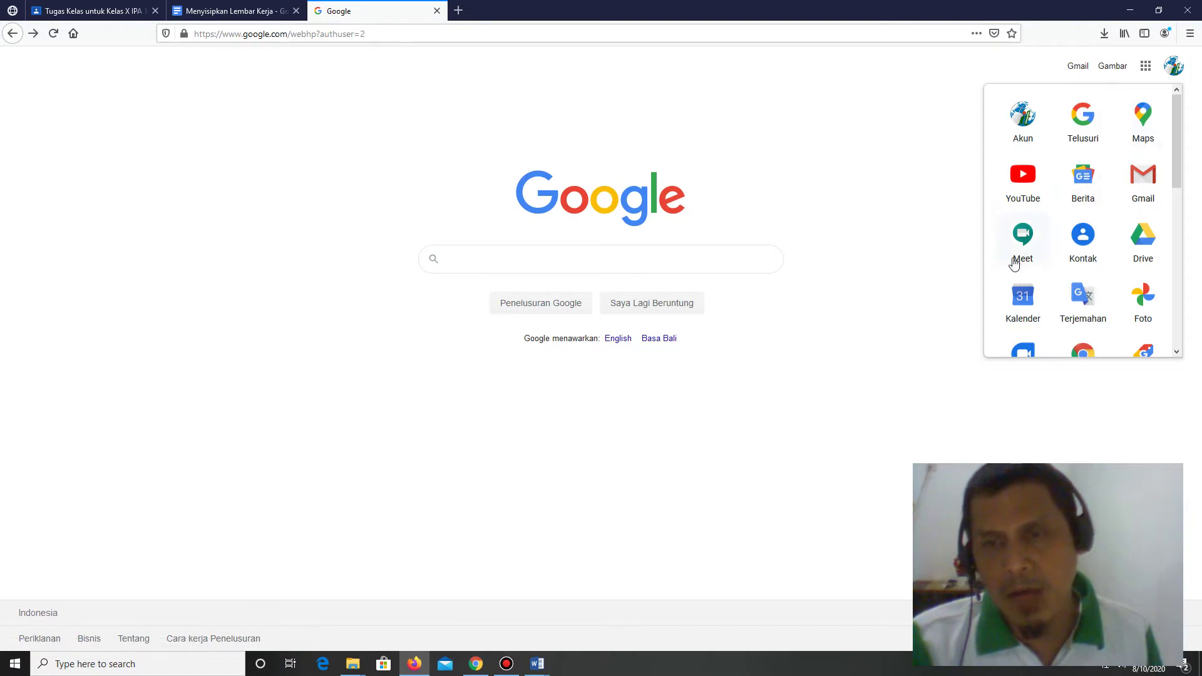
{"action": "scroll", "coordinate": [1116, 260], "scroll_direction": "down", "scroll_amount": 2}
{"action": "scroll", "coordinate": [1121, 256], "scroll_direction": "down", "scroll_amount": 3}
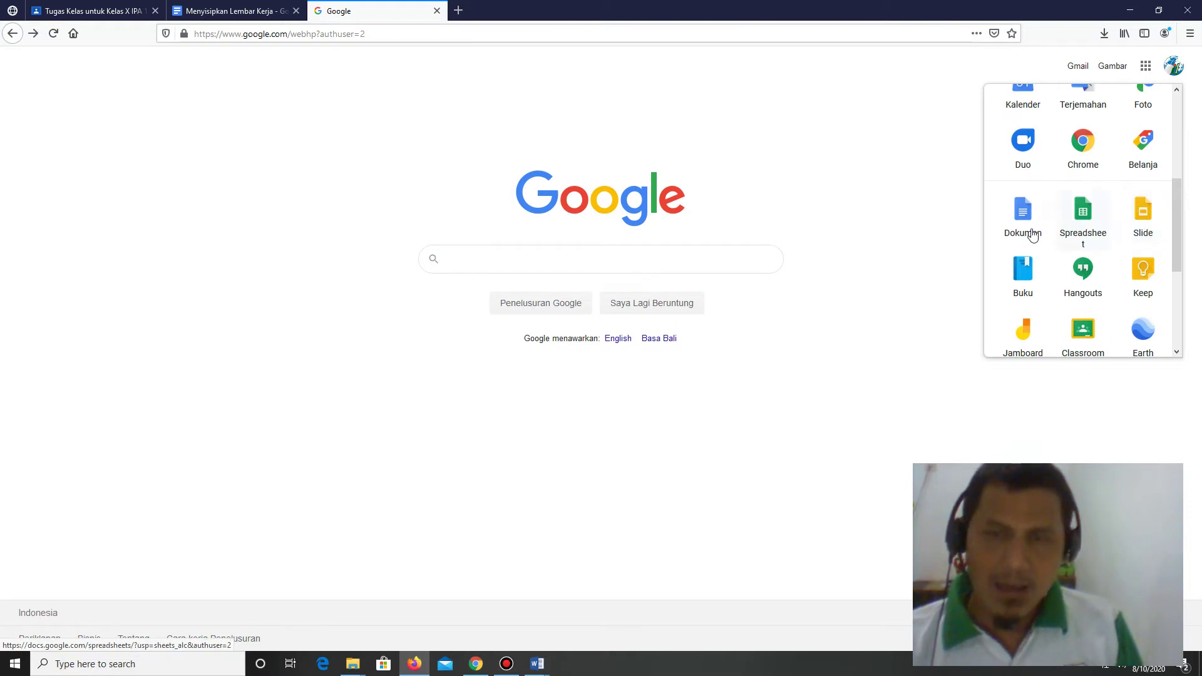
{"action": "left_click", "coordinate": [1004, 235]}
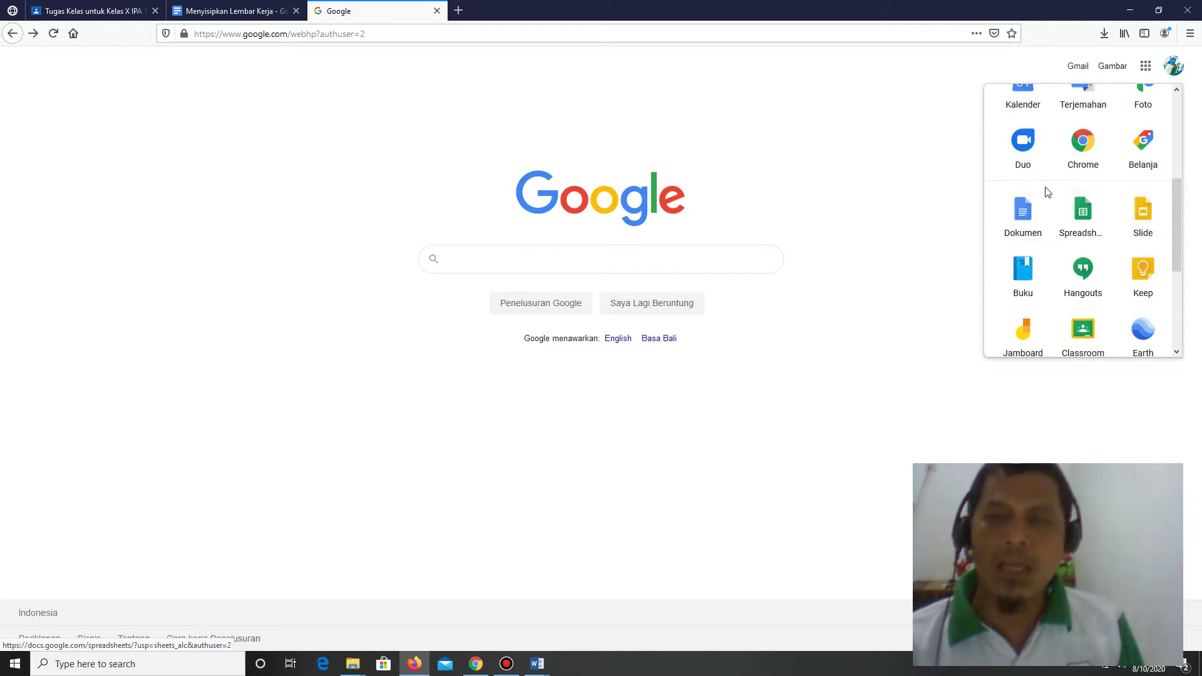
Reopen the apps panel, scroll through Dokumen, Slide, Classroom and others, then preview the Word windows
{"action": "left_click", "coordinate": [1145, 70]}
{"action": "left_click", "coordinate": [1145, 70]}
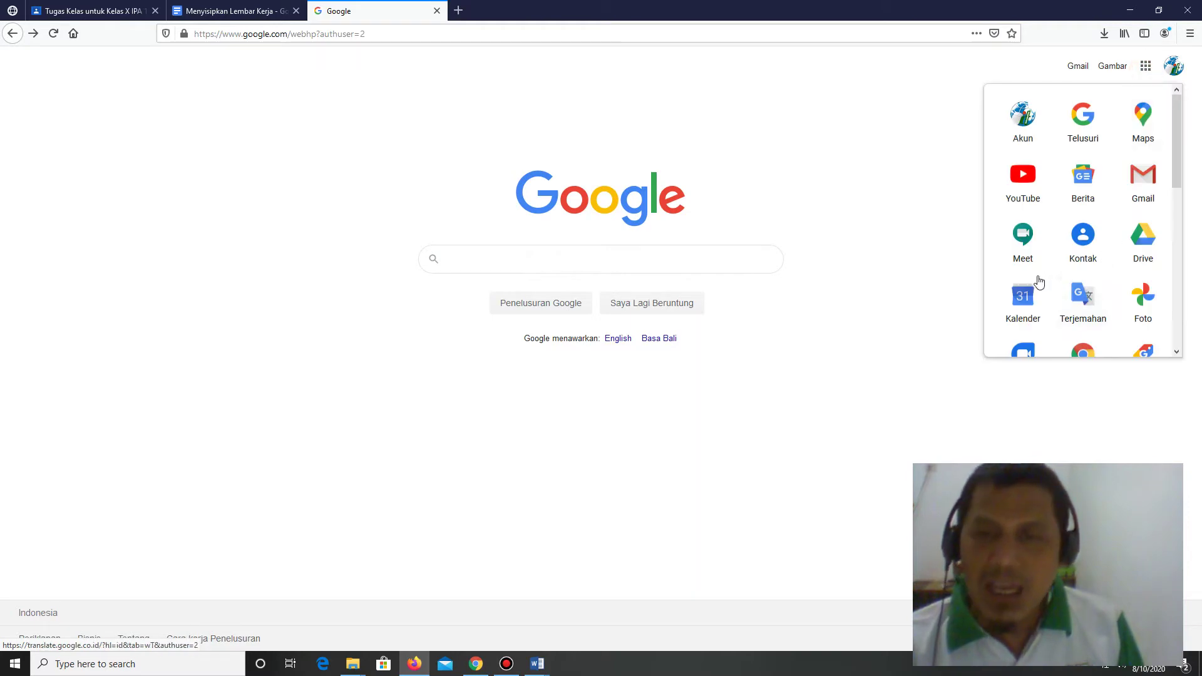
{"action": "scroll", "coordinate": [1100, 307], "scroll_direction": "down", "scroll_amount": 2}
{"action": "scroll", "coordinate": [1103, 271], "scroll_direction": "down", "scroll_amount": 2}
{"action": "scroll", "coordinate": [1103, 271], "scroll_direction": "down", "scroll_amount": 2}
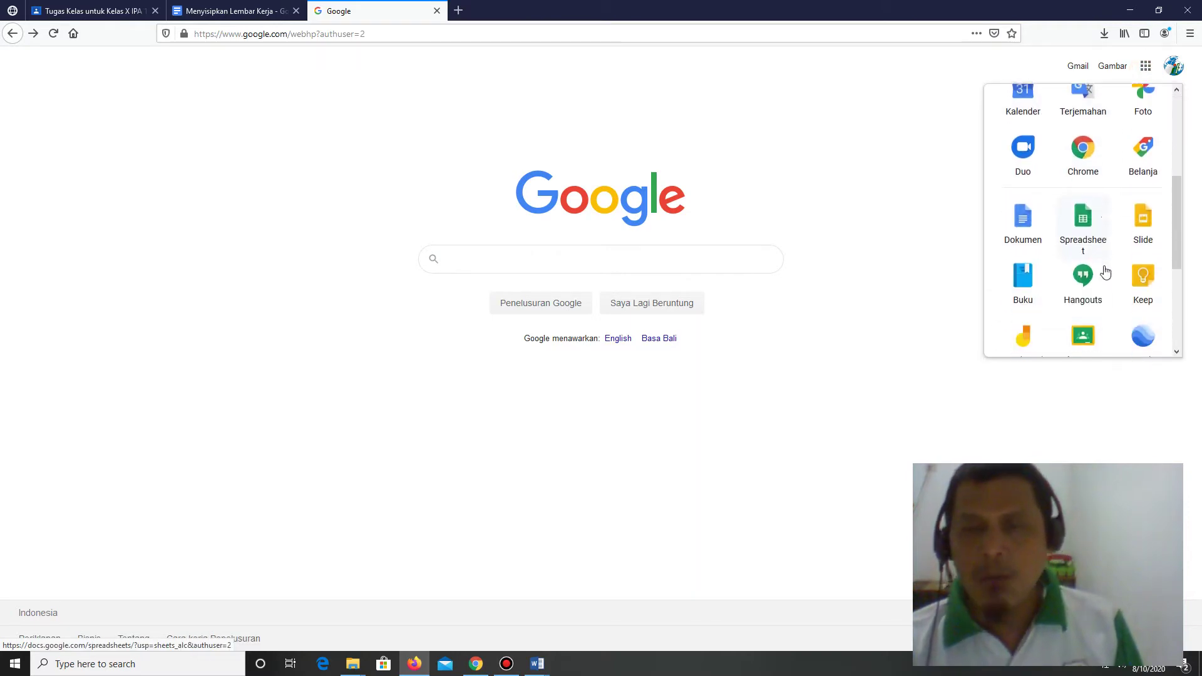
{"action": "scroll", "coordinate": [1103, 271], "scroll_direction": "down", "scroll_amount": 4}
{"action": "scroll", "coordinate": [1067, 164], "scroll_direction": "up", "scroll_amount": 3}
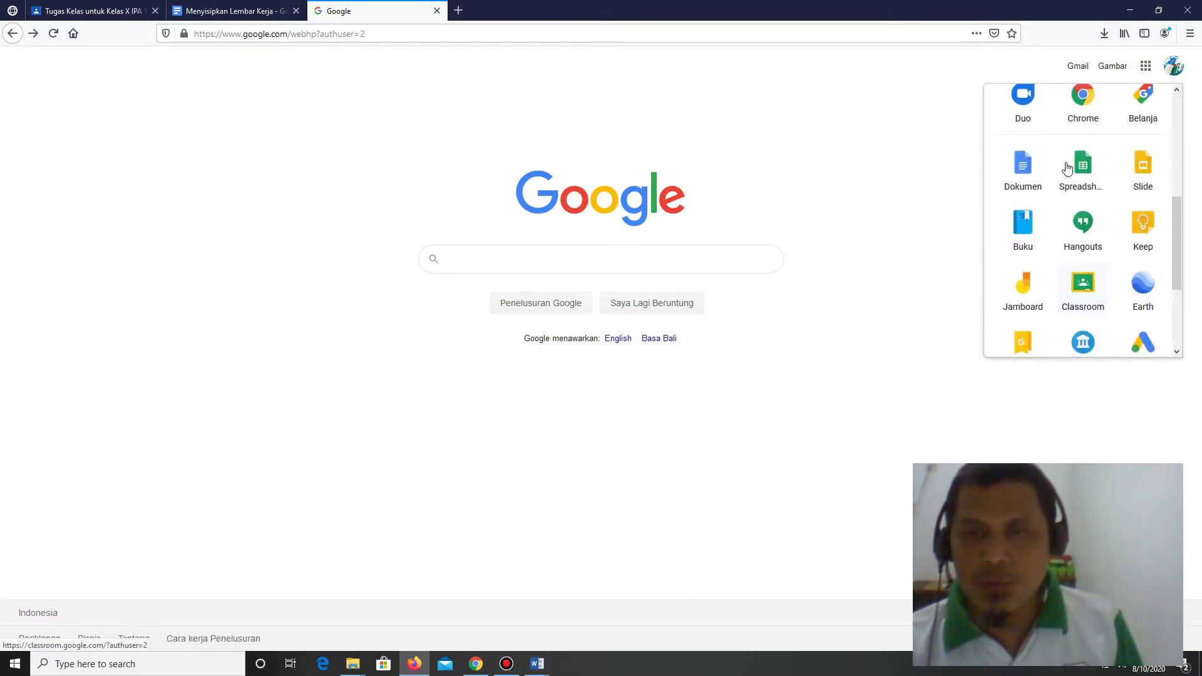
{"action": "scroll", "coordinate": [1129, 237], "scroll_direction": "up", "scroll_amount": 2}
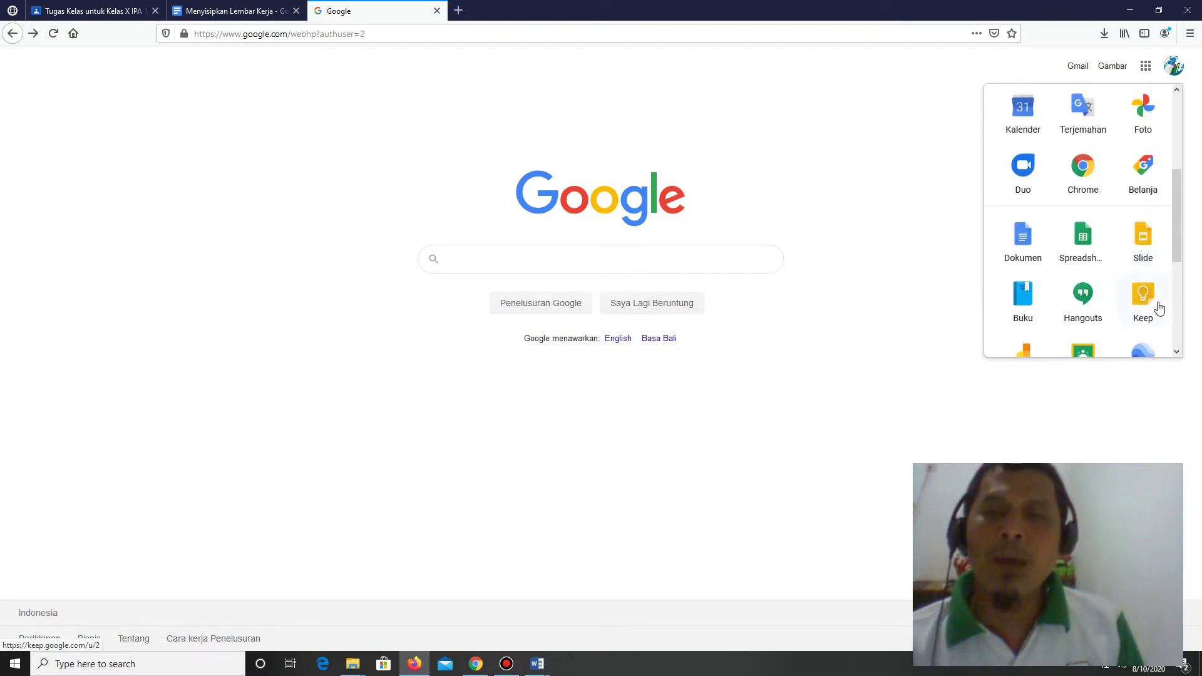
{"action": "scroll", "coordinate": [1158, 304], "scroll_direction": "down", "scroll_amount": 2}
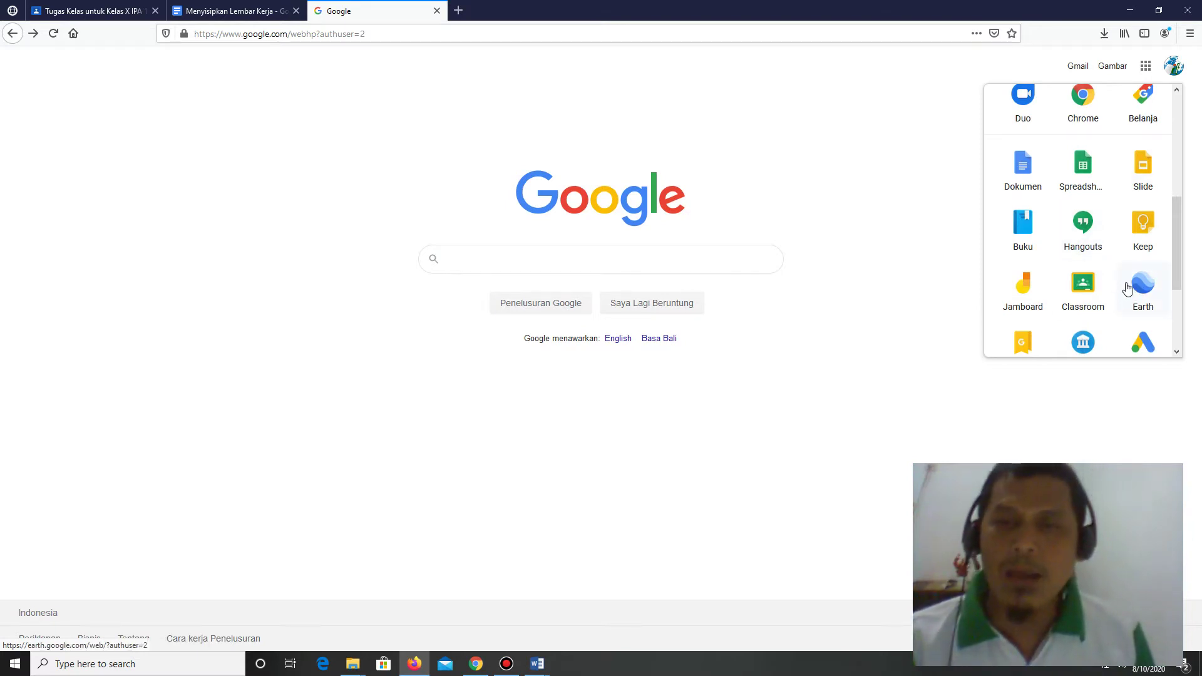
{"action": "left_click", "coordinate": [544, 667]}
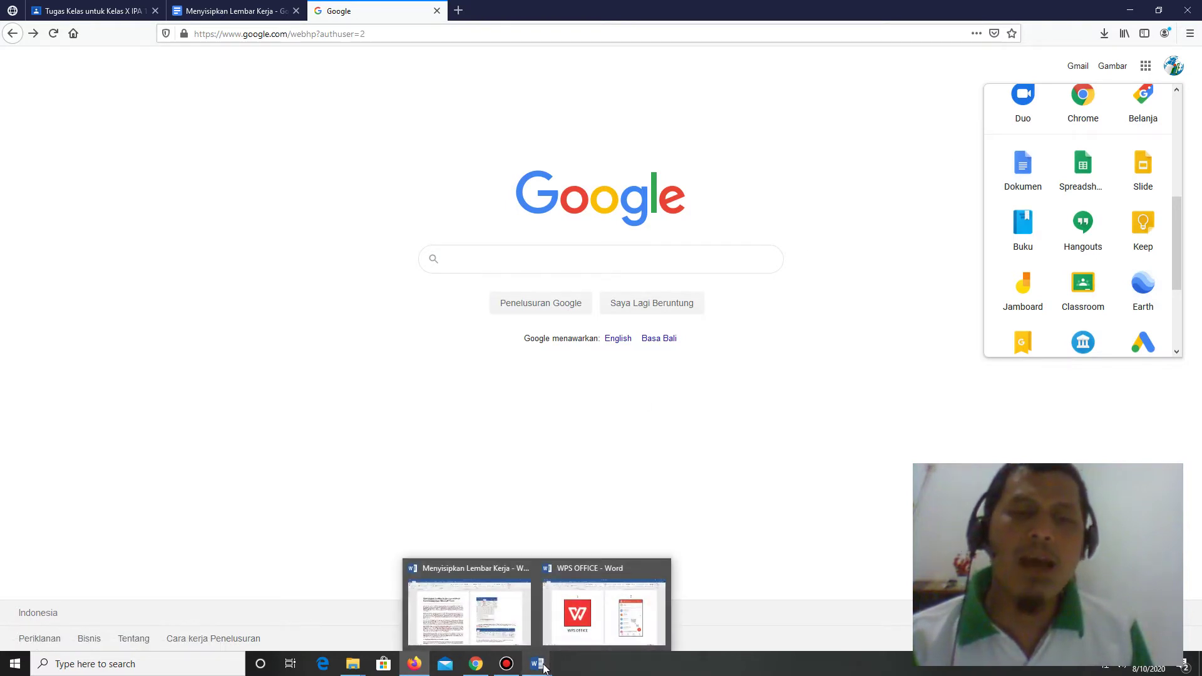
Bring the WPS OFFICE document forward and scroll to its step 3 Create new screenshot
{"action": "left_click", "coordinate": [576, 637]}
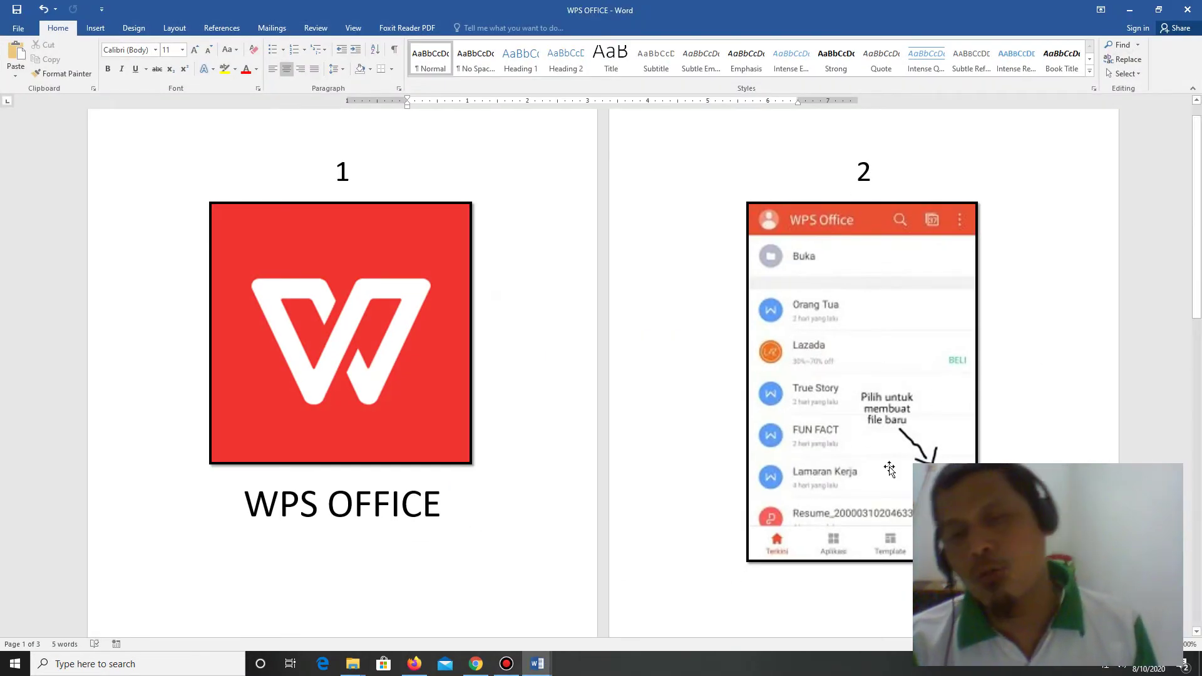
{"action": "scroll", "coordinate": [996, 389], "scroll_direction": "down", "scroll_amount": 3}
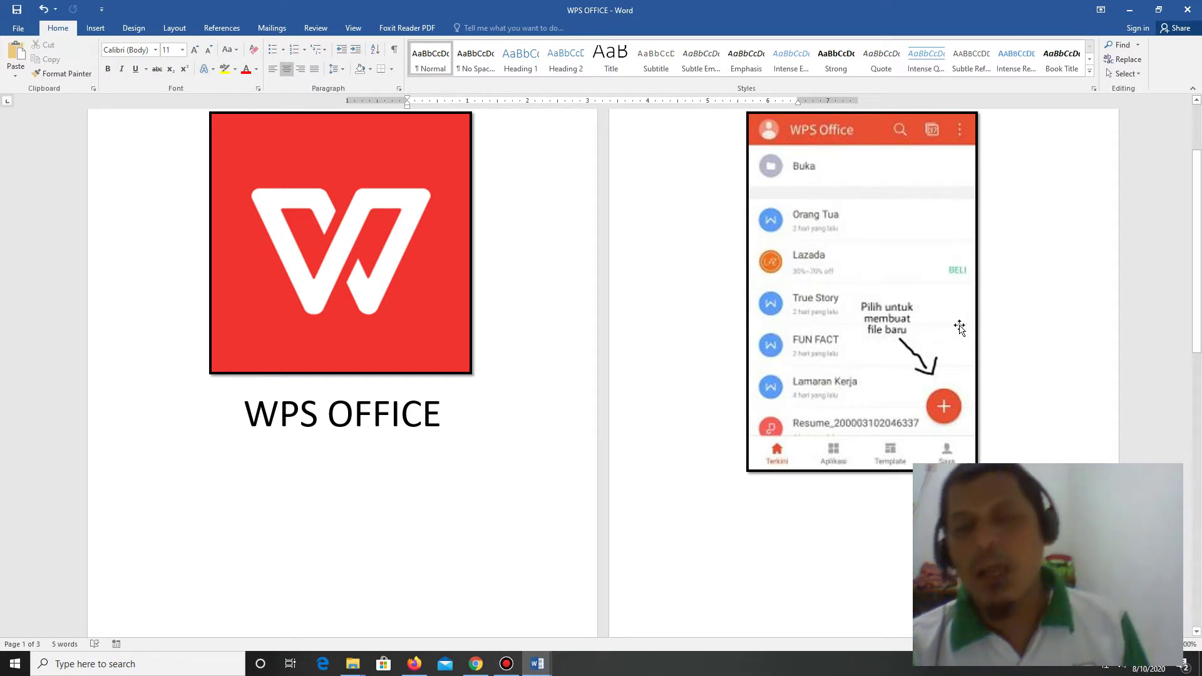
{"action": "scroll", "coordinate": [1001, 344], "scroll_direction": "down", "scroll_amount": 1}
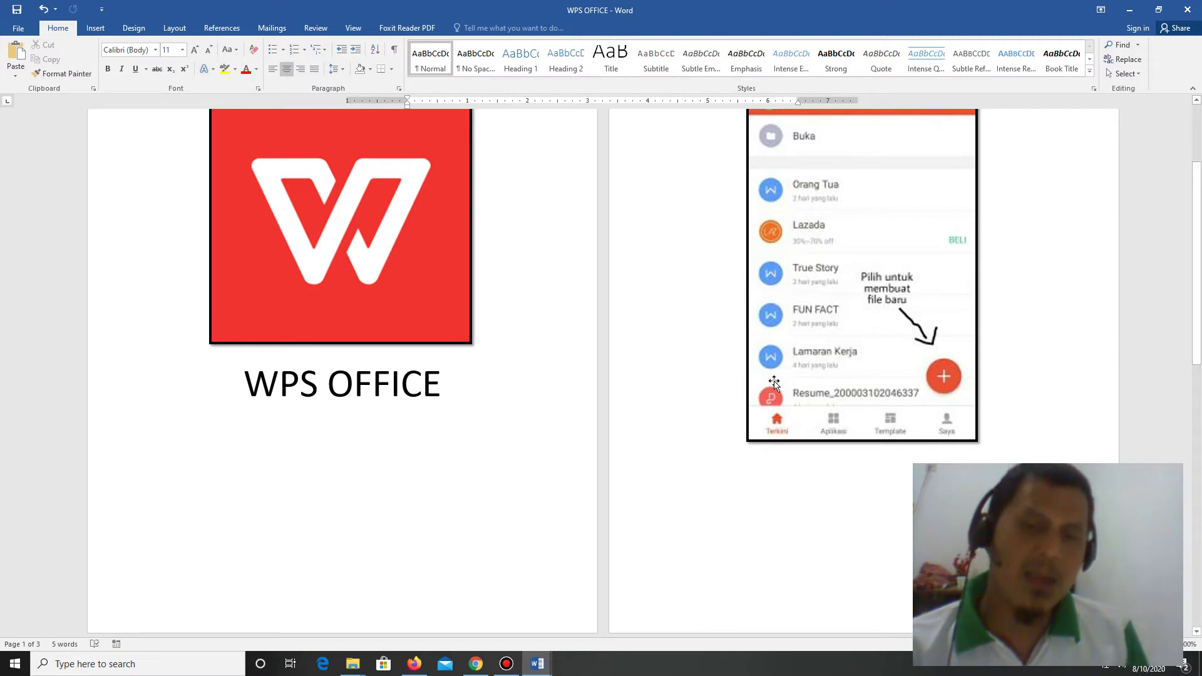
{"action": "scroll", "coordinate": [746, 443], "scroll_direction": "down", "scroll_amount": 1}
{"action": "scroll", "coordinate": [746, 442], "scroll_direction": "down", "scroll_amount": 1}
{"action": "scroll", "coordinate": [892, 363], "scroll_direction": "down", "scroll_amount": 3}
Scroll to page 3 of the WPS OFFICE document, then minimize Word and the browser
{"action": "scroll", "coordinate": [892, 363], "scroll_direction": "down", "scroll_amount": 5}
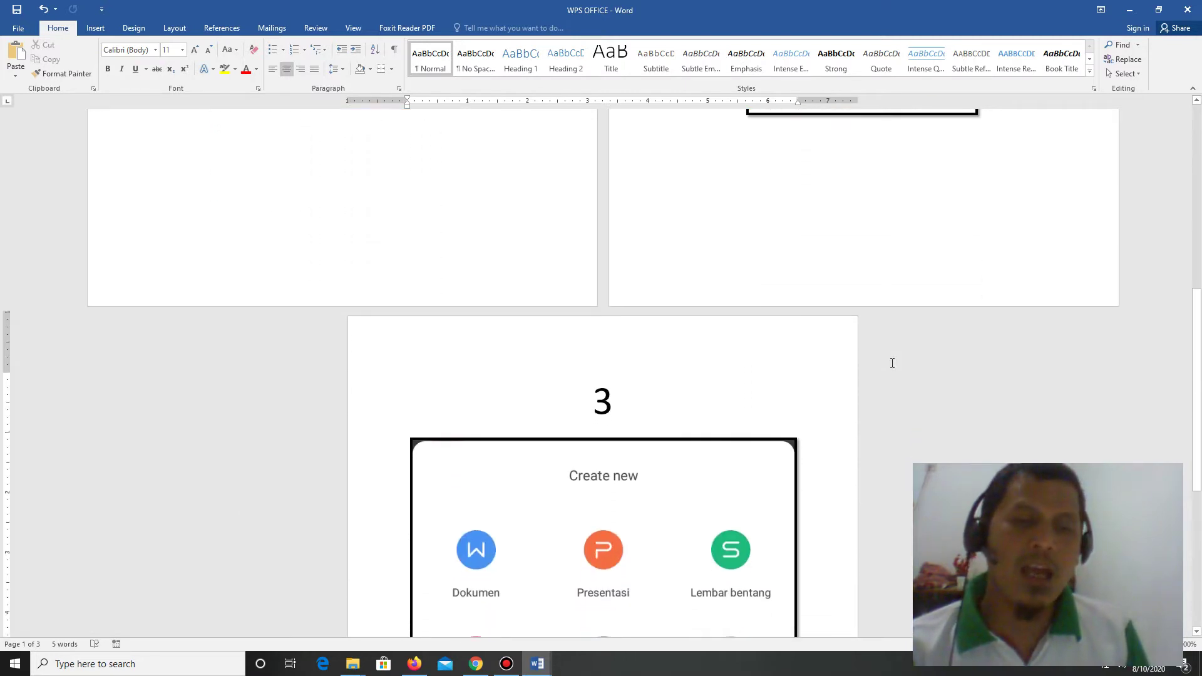
{"action": "scroll", "coordinate": [892, 364], "scroll_direction": "down", "scroll_amount": 4}
{"action": "scroll", "coordinate": [864, 363], "scroll_direction": "down", "scroll_amount": 3}
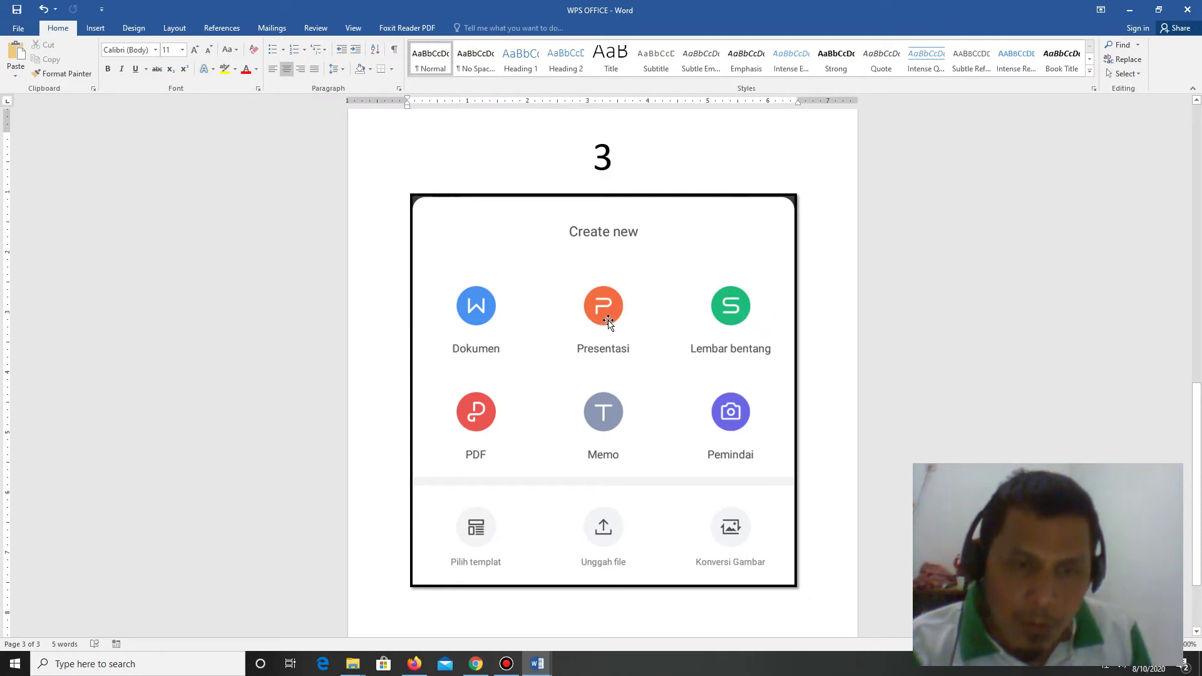
{"action": "left_click", "coordinate": [1129, 10]}
{"action": "left_click", "coordinate": [1130, 9]}
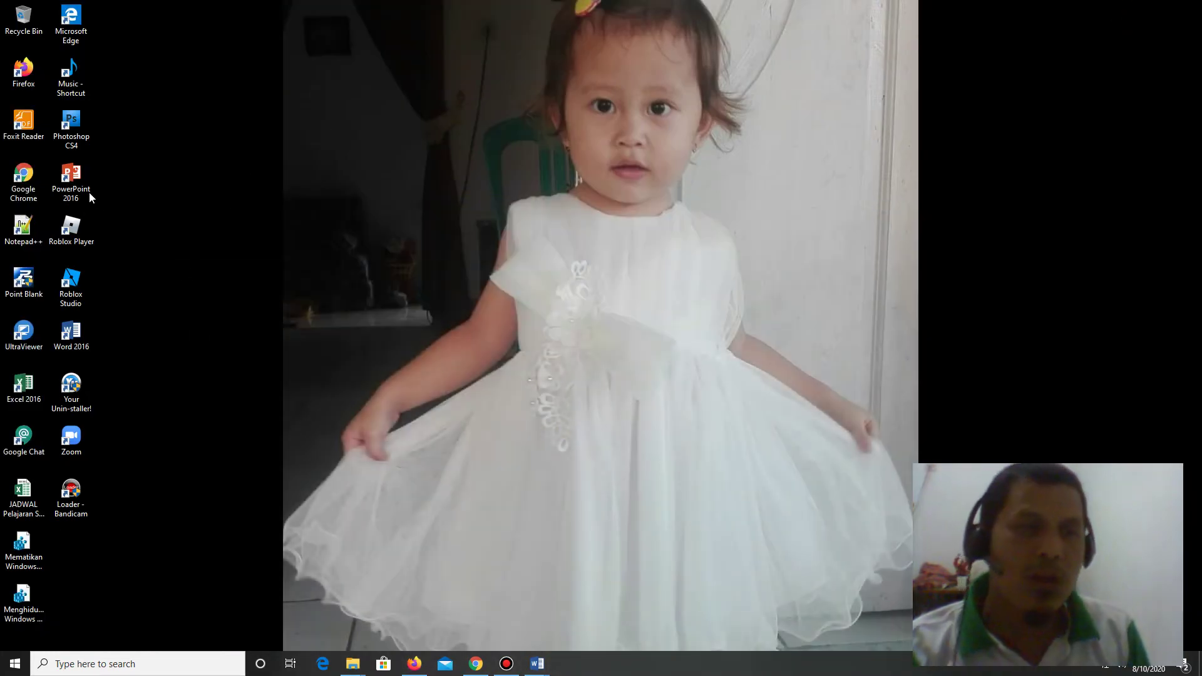
Launch PowerPoint 2016 with a blank presentation, then bring the Menyisipkan Lembar Kerja article forward
{"action": "double_click", "coordinate": [88, 193]}
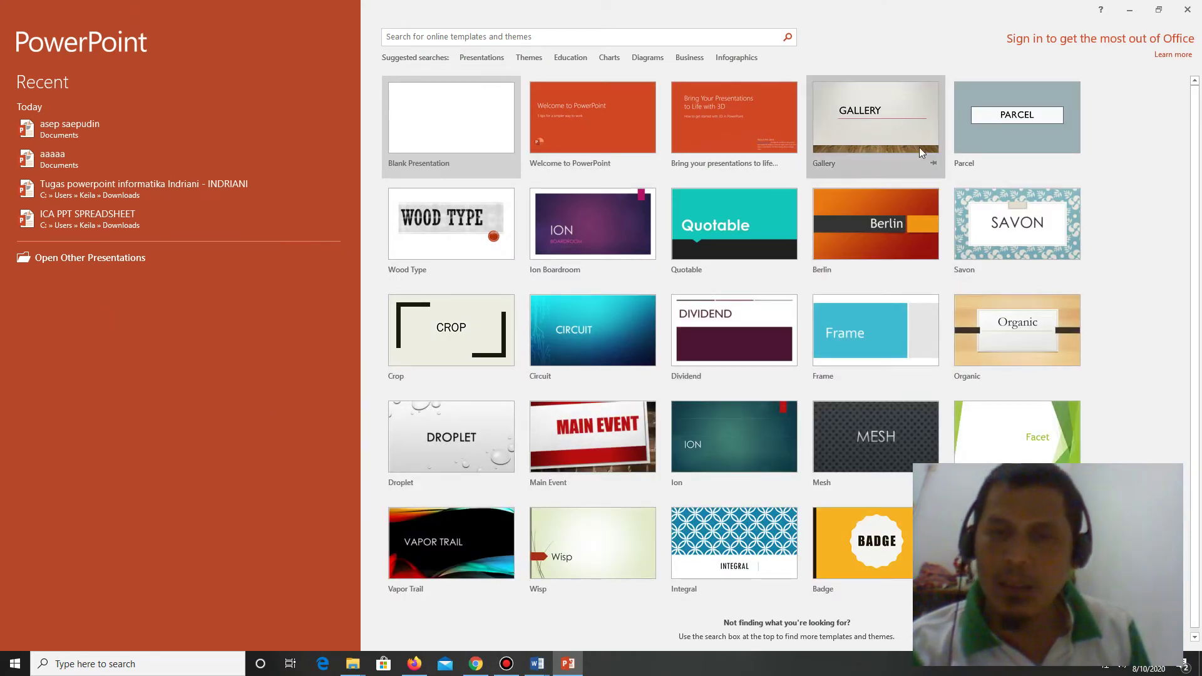
{"action": "left_click", "coordinate": [419, 133]}
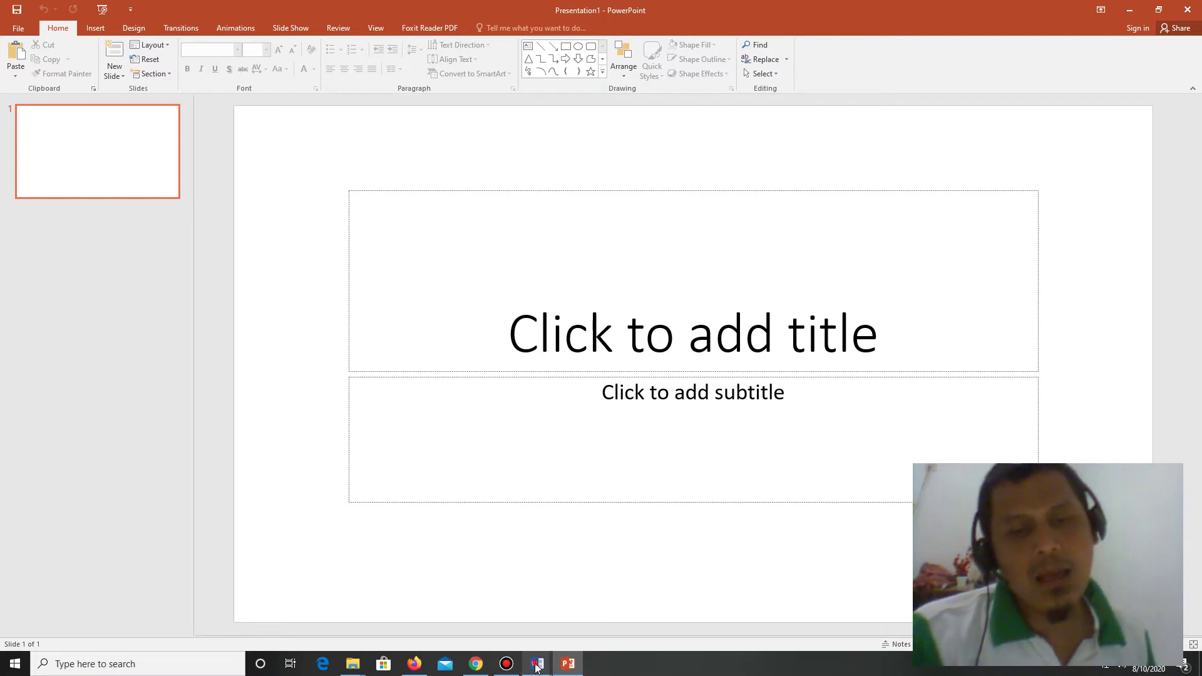
{"action": "mouse_move", "coordinate": [536, 663]}
{"action": "left_click", "coordinate": [474, 611]}
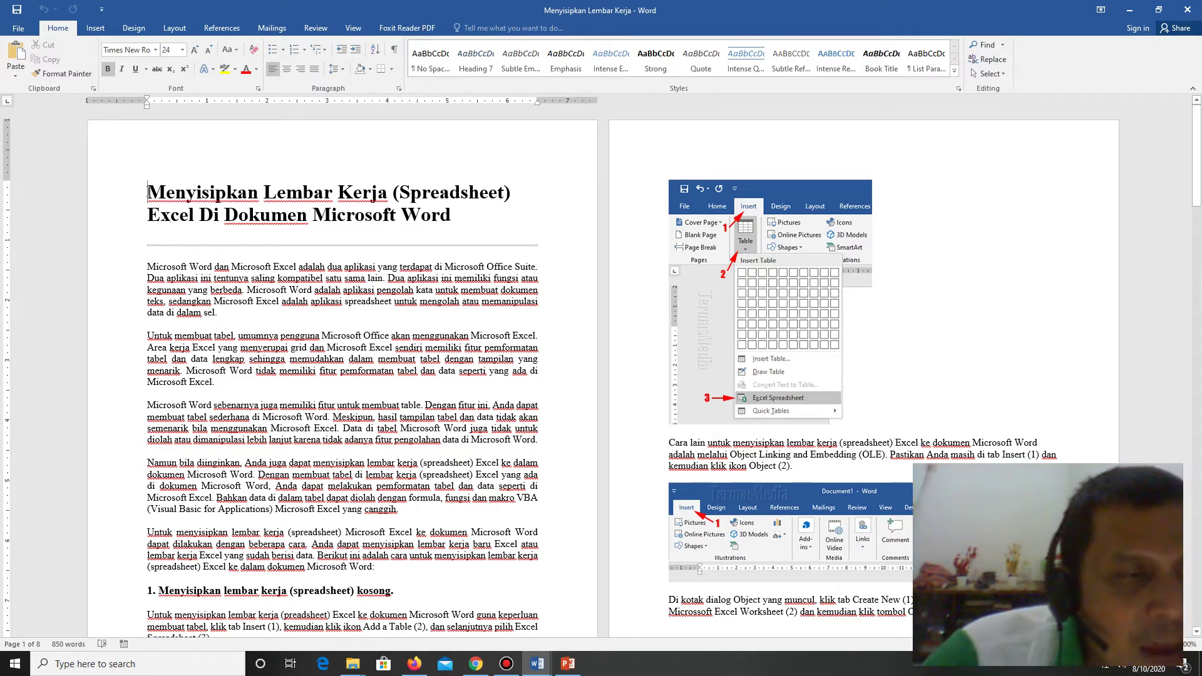
Select the Word article's heading through its opening paragraphs
{"action": "left_click_drag", "start_coordinate": [146, 192], "coordinate": [448, 228]}
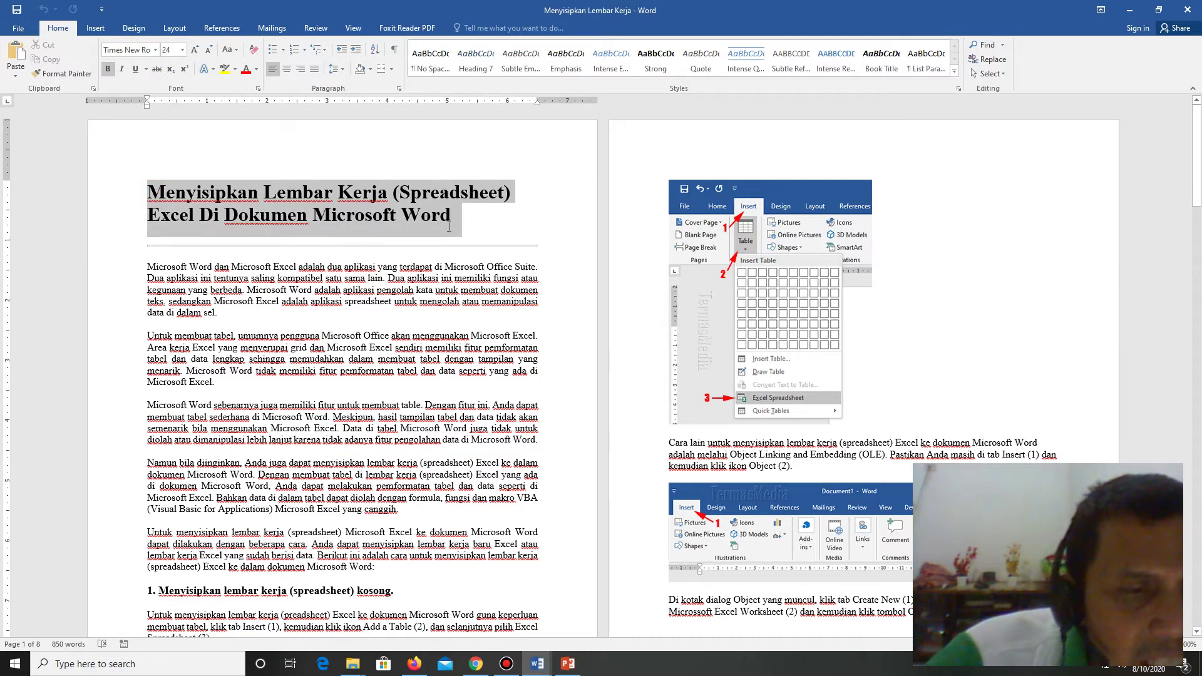
{"action": "left_click_drag", "start_coordinate": [448, 227], "coordinate": [378, 567]}
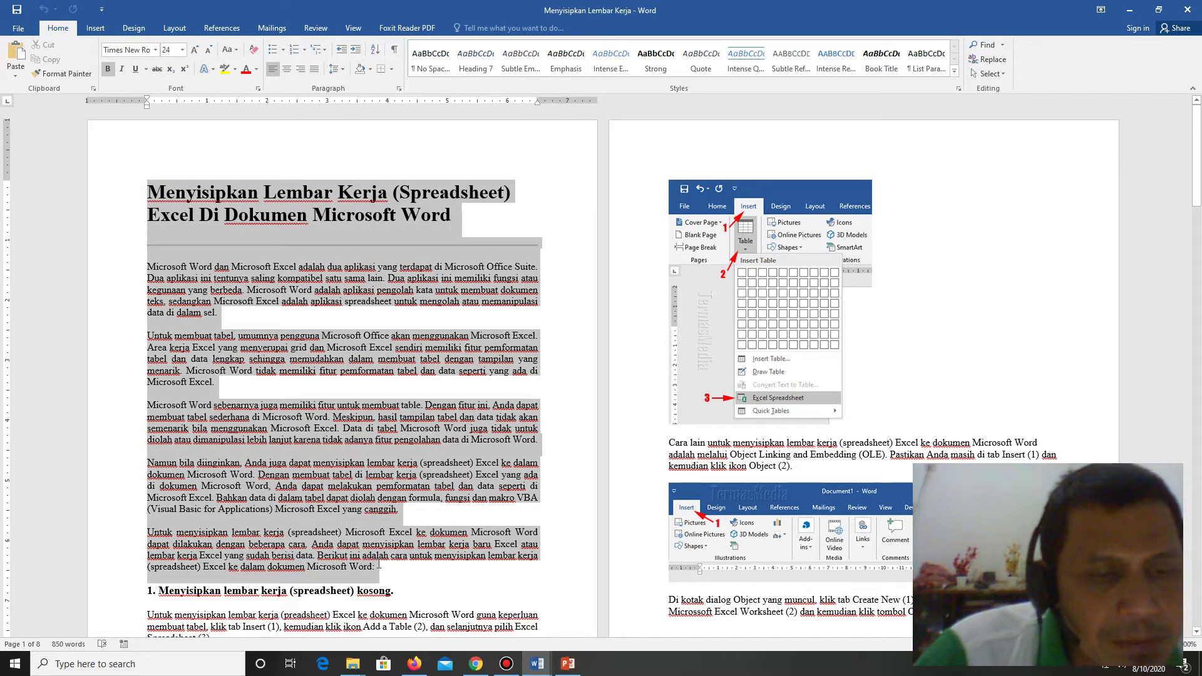
{"action": "right_click", "coordinate": [365, 348]}
{"action": "left_click", "coordinate": [559, 672]}
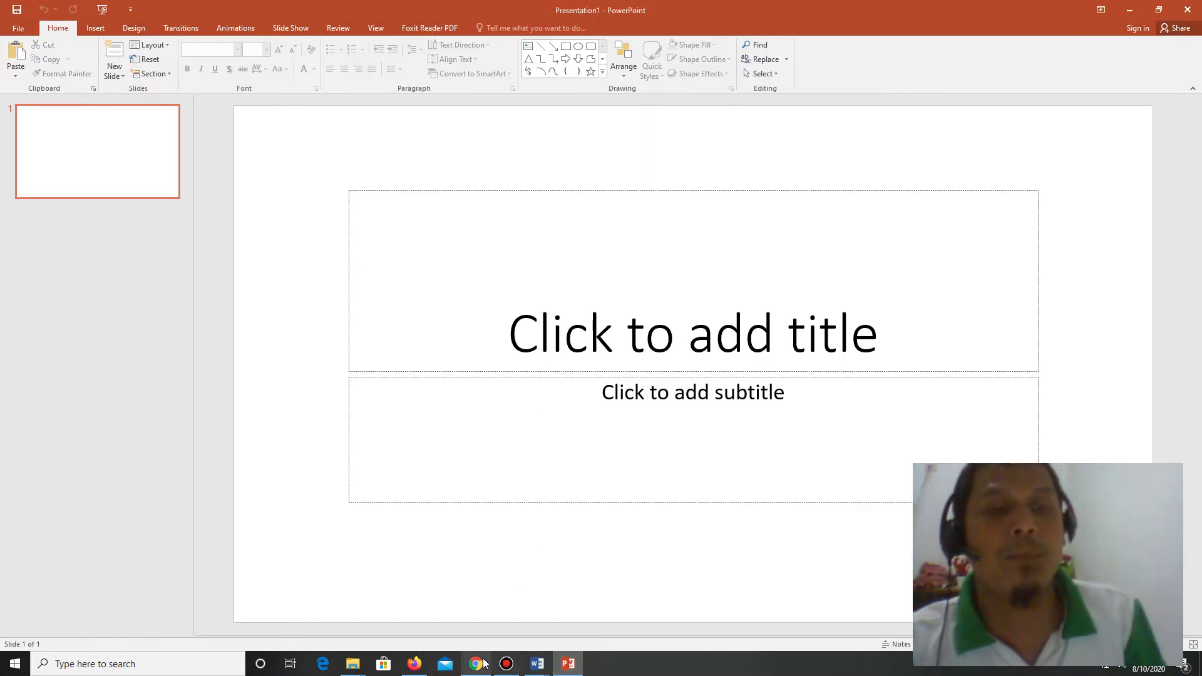
{"action": "mouse_move", "coordinate": [536, 664]}
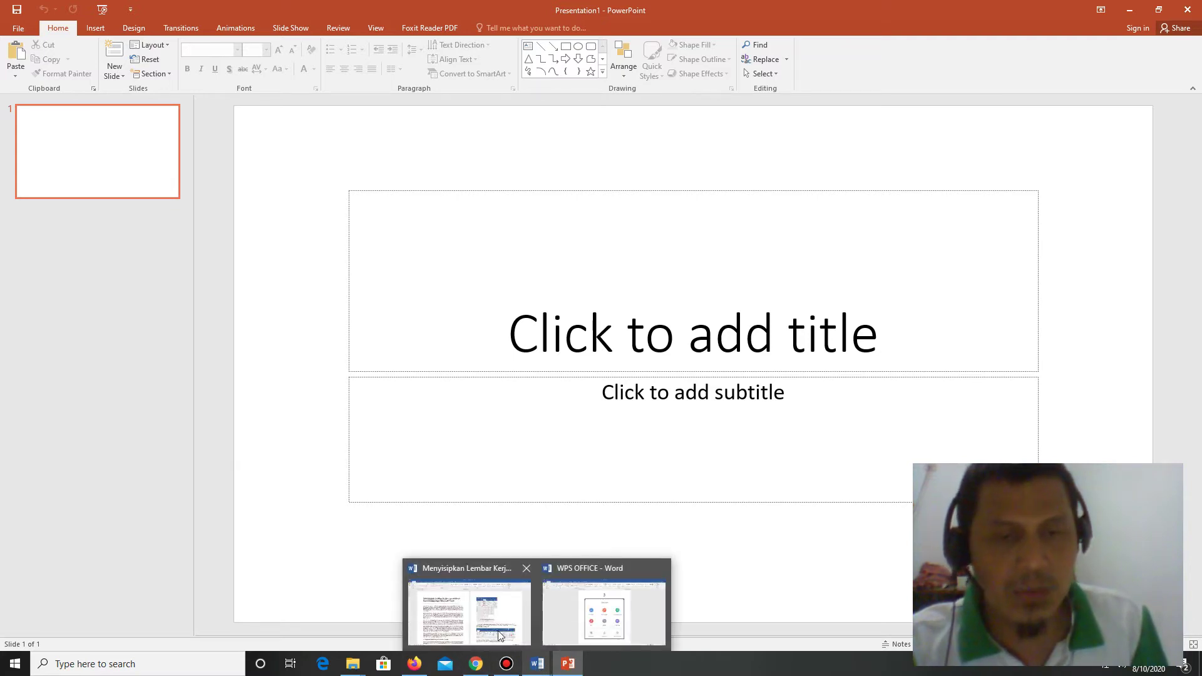
{"action": "left_click", "coordinate": [457, 615]}
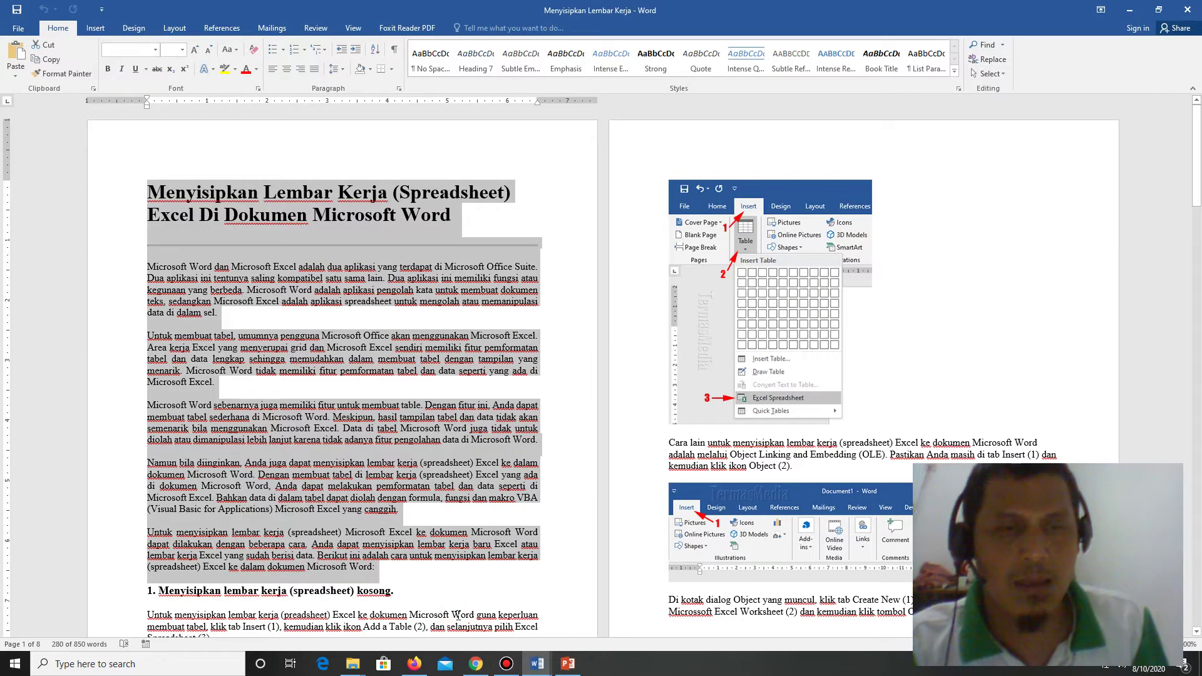
Copy the selected article text and switch to the blank PowerPoint presentation
{"action": "right_click", "coordinate": [396, 253]}
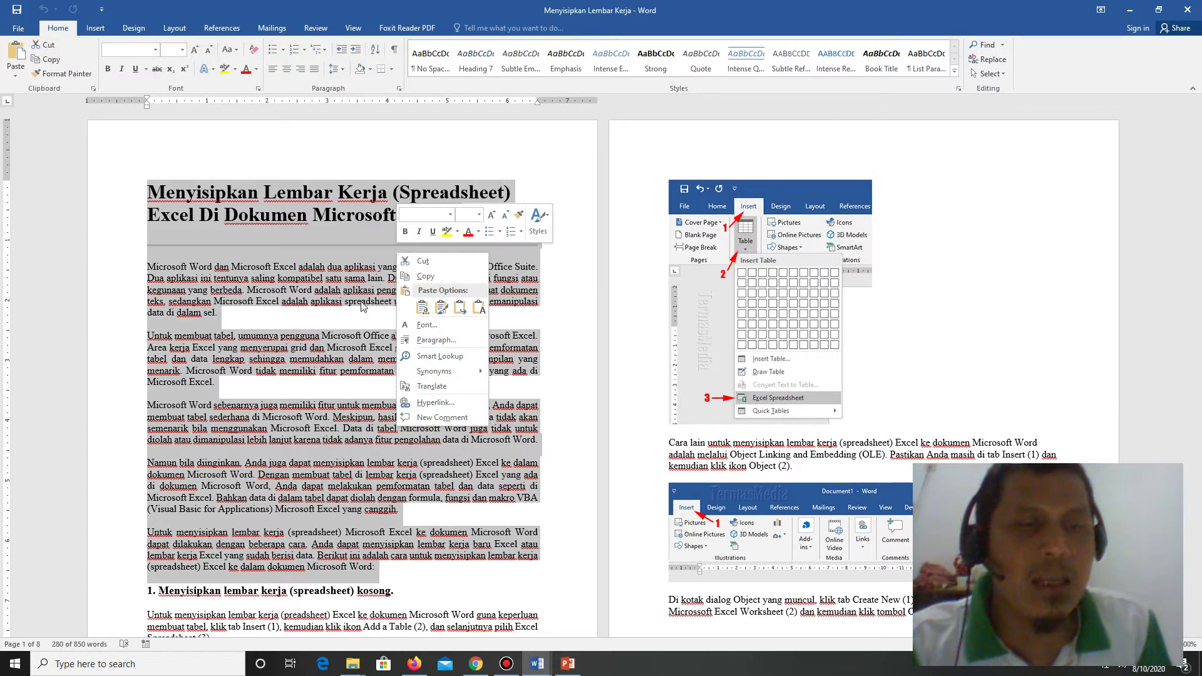
{"action": "left_click", "coordinate": [426, 276]}
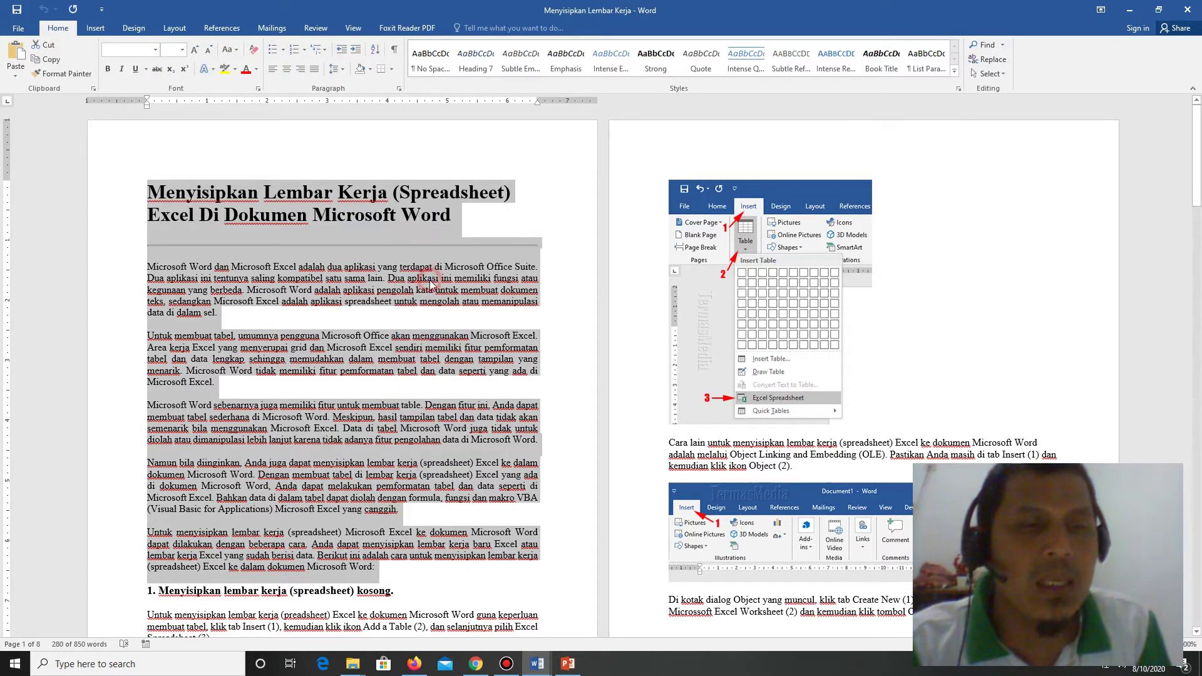
{"action": "left_click", "coordinate": [576, 669]}
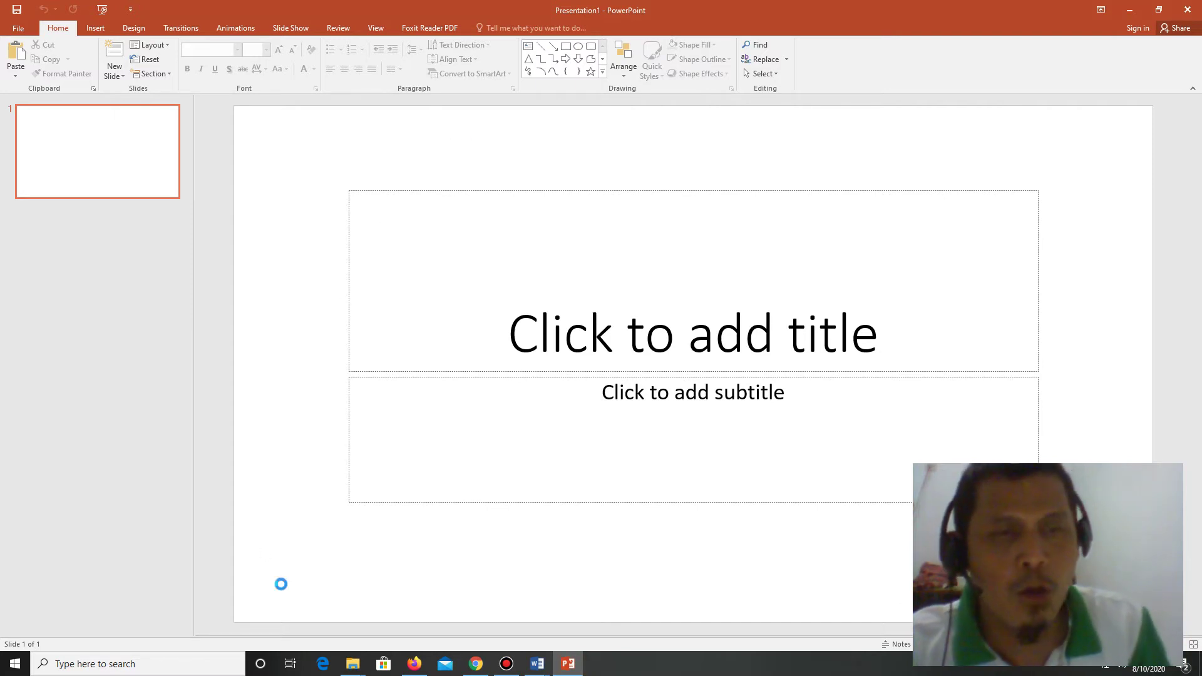
Paste the article onto slide 1 and delete the empty subtitle and title placeholders
{"action": "key", "text": "ctrl+v"}
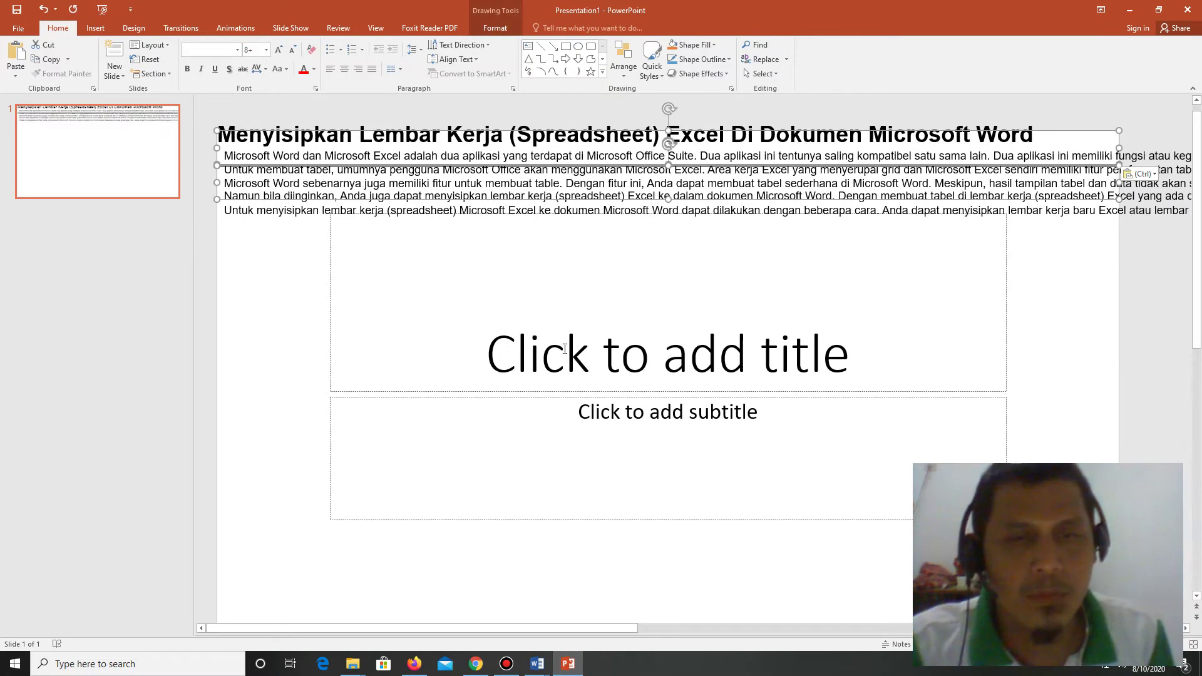
{"action": "left_click", "coordinate": [455, 392]}
{"action": "key", "text": "Delete"}
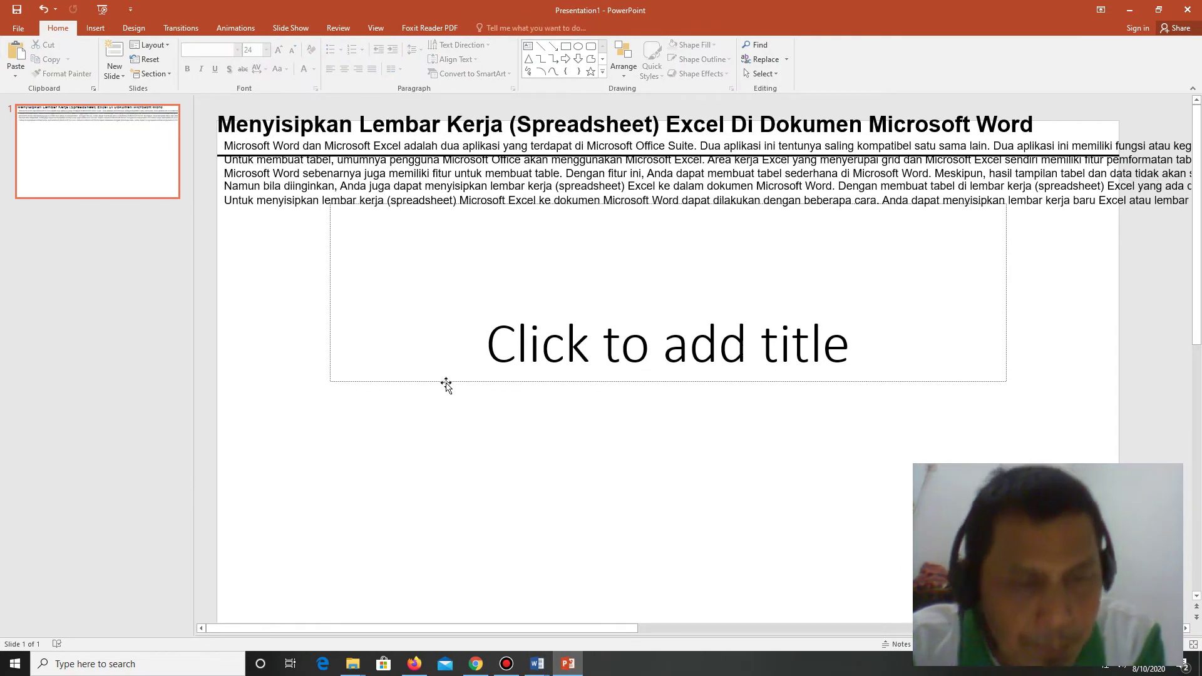
{"action": "left_click", "coordinate": [446, 383]}
{"action": "key", "text": "Delete"}
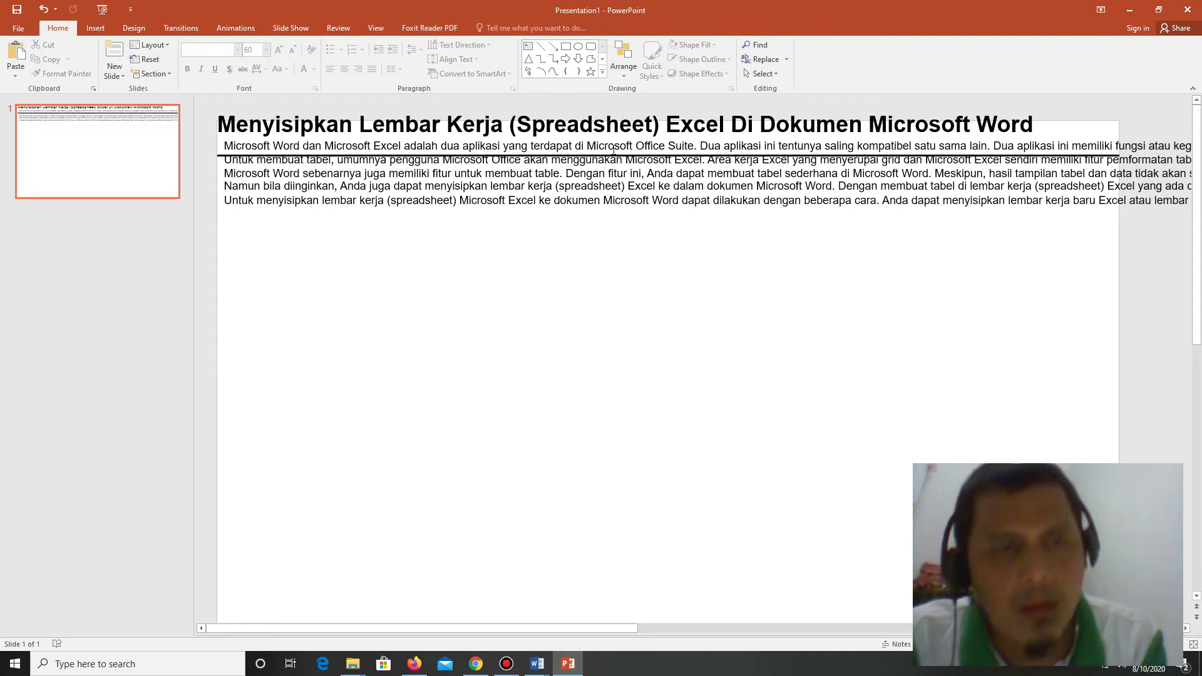
Adjust the pasted article text box and move its paragraphs lower on the slide
{"action": "left_click", "coordinate": [616, 155]}
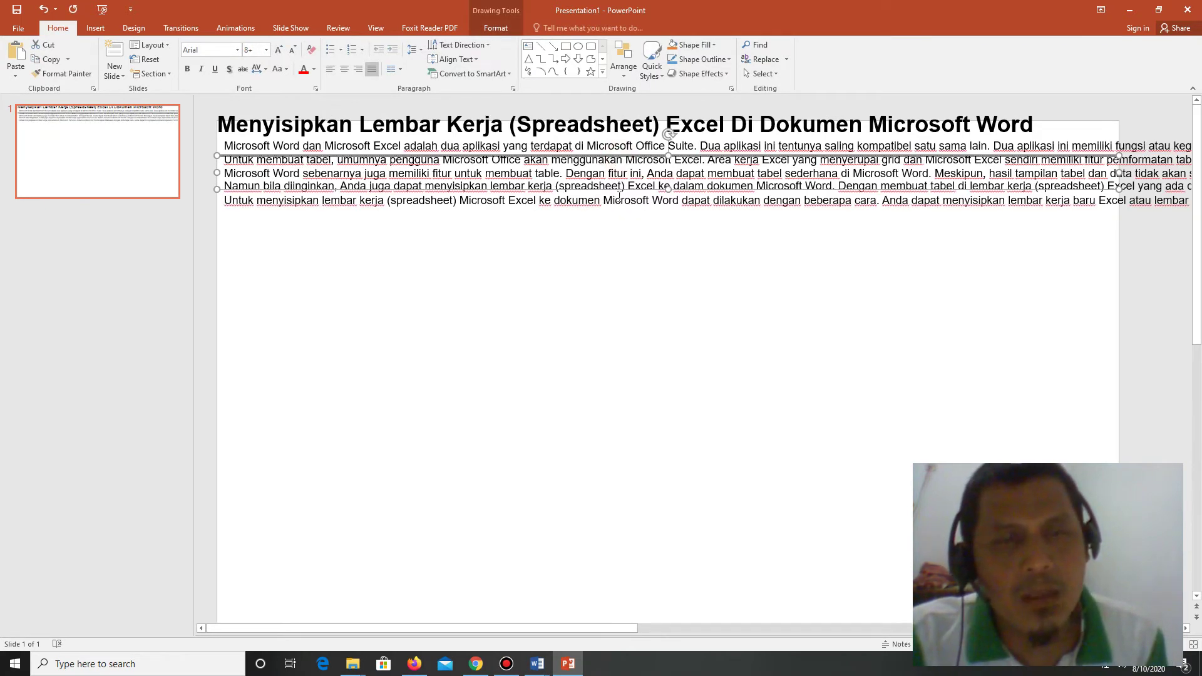
{"action": "left_click", "coordinate": [570, 187]}
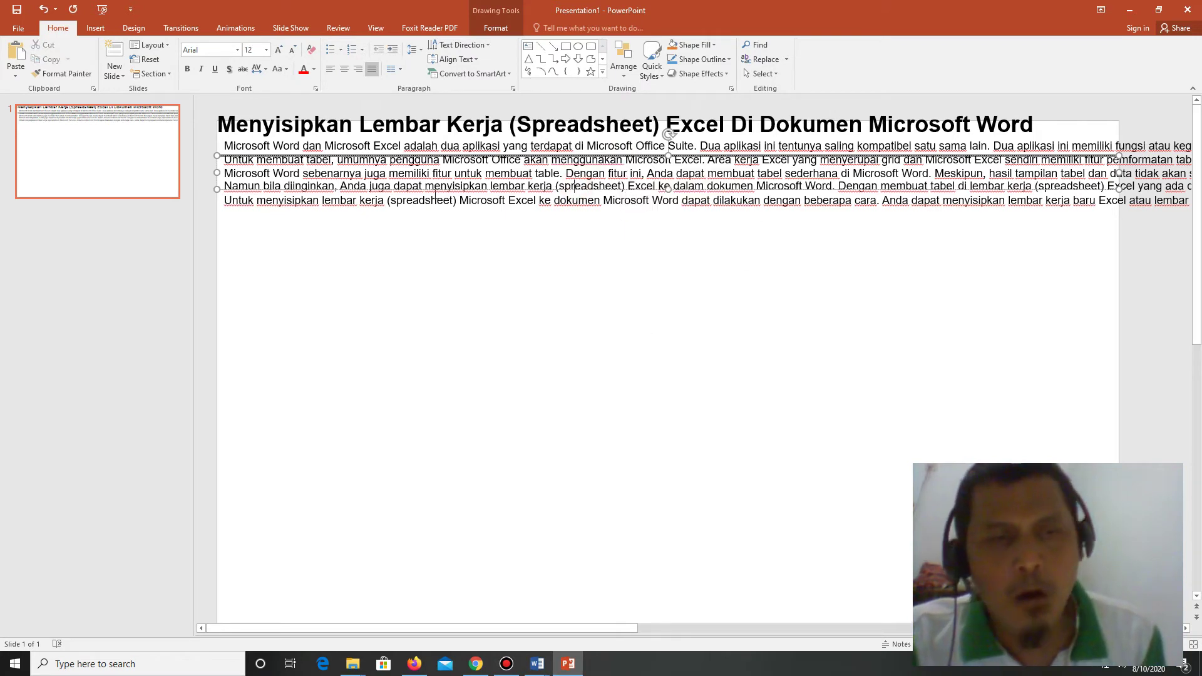
{"action": "left_click_drag", "start_coordinate": [448, 627], "coordinate": [642, 627]}
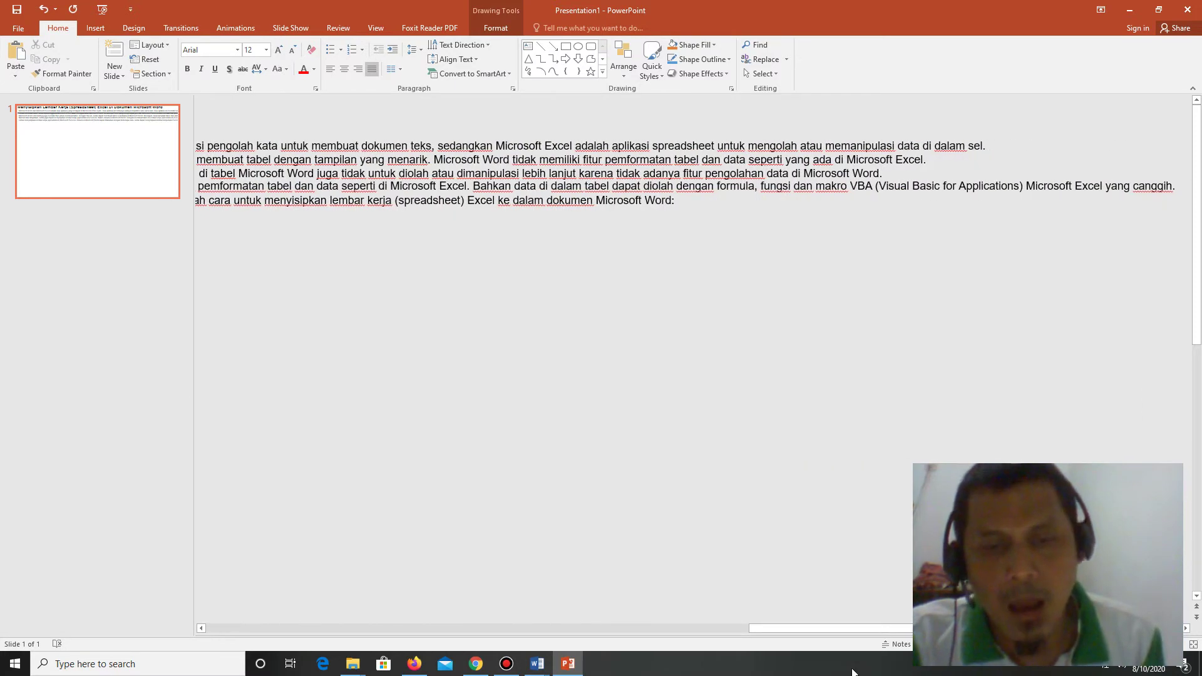
{"action": "left_click_drag", "start_coordinate": [700, 629], "coordinate": [246, 627]}
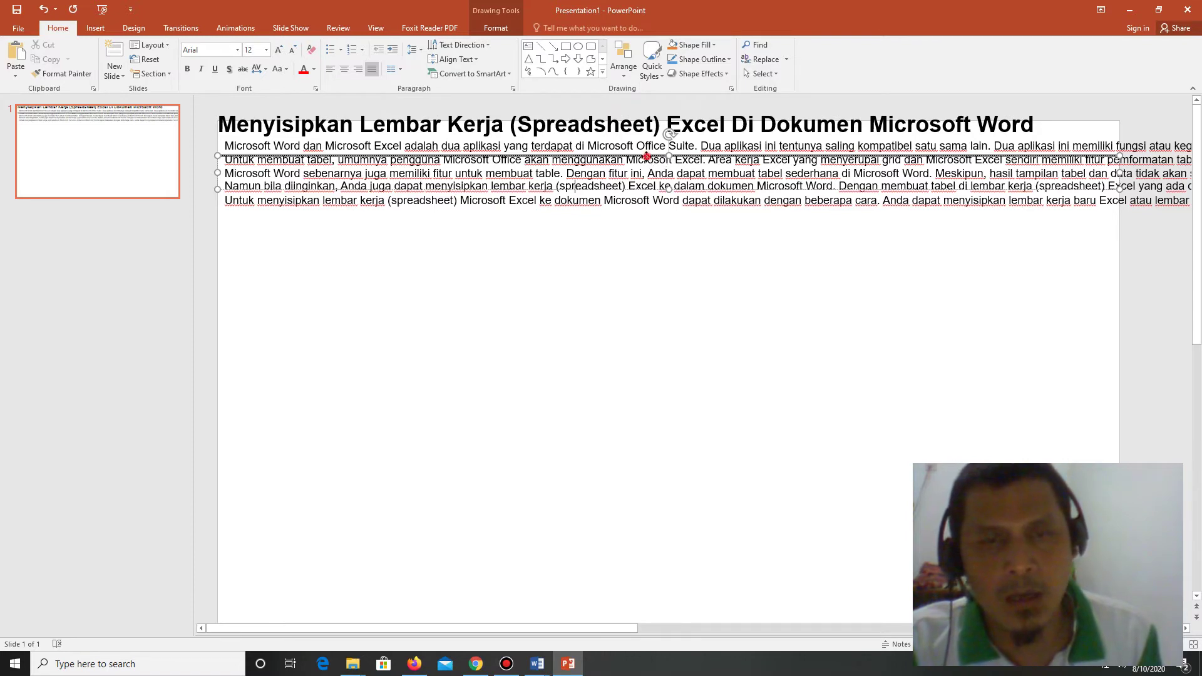
{"action": "mouse_move", "coordinate": [646, 155]}
{"action": "left_mouse_down"}
{"action": "mouse_move", "coordinate": [724, 232]}
{"action": "mouse_move", "coordinate": [651, 207]}
{"action": "left_mouse_up"}
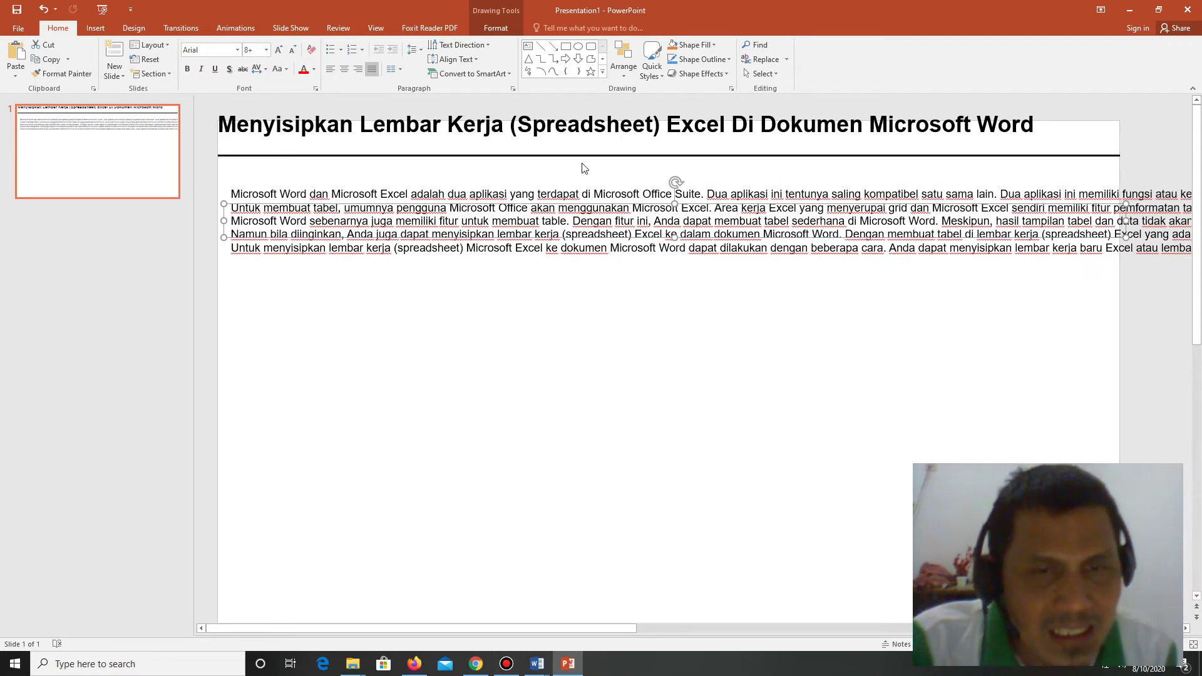
Reposition the body text box, dragging it right and then back left and lower
{"action": "left_click", "coordinate": [488, 349]}
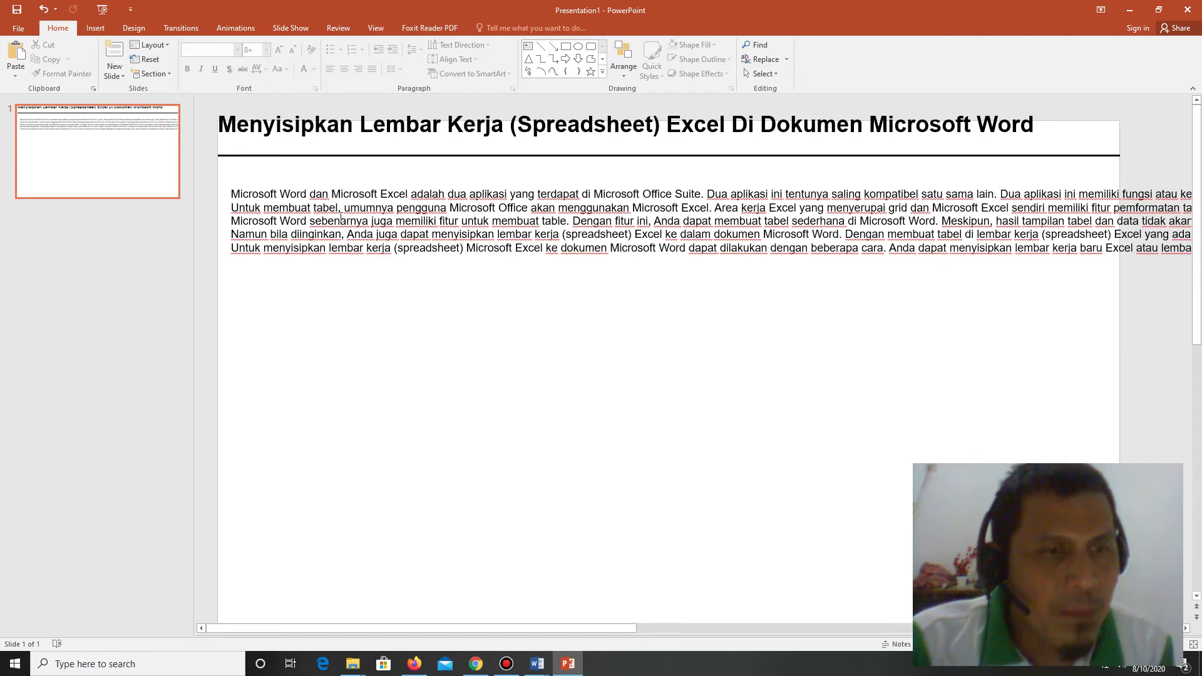
{"action": "left_click", "coordinate": [372, 219]}
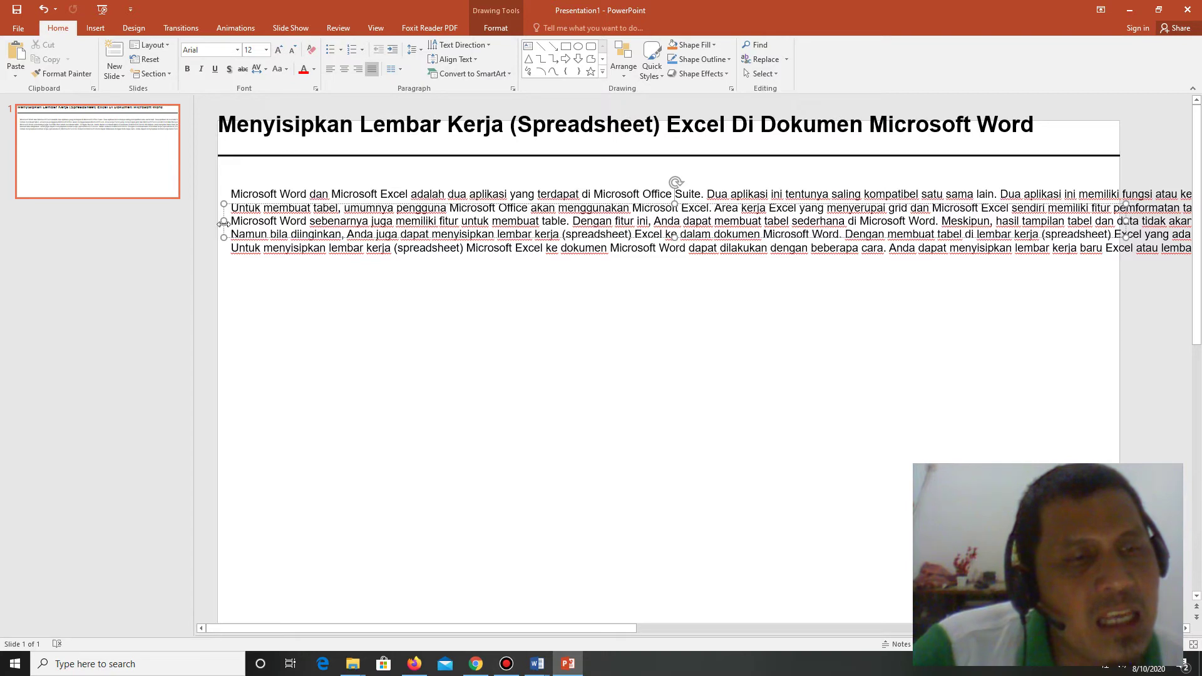
{"action": "mouse_move", "coordinate": [224, 221]}
{"action": "left_mouse_down"}
{"action": "mouse_move", "coordinate": [470, 243]}
{"action": "mouse_move", "coordinate": [778, 240]}
{"action": "mouse_move", "coordinate": [905, 225]}
{"action": "left_mouse_up"}
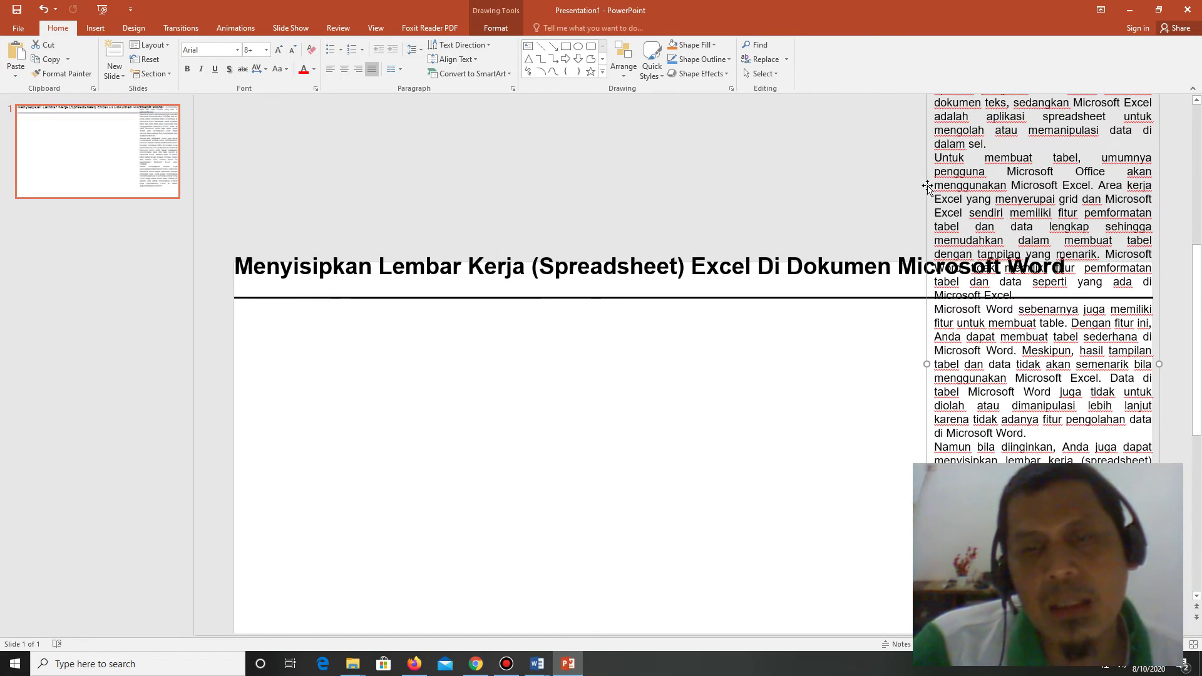
{"action": "mouse_move", "coordinate": [927, 186]}
{"action": "left_mouse_down"}
{"action": "mouse_move", "coordinate": [397, 439]}
{"action": "mouse_move", "coordinate": [359, 480]}
{"action": "left_mouse_up"}
{"action": "scroll", "coordinate": [630, 451], "scroll_direction": "down", "scroll_amount": 2}
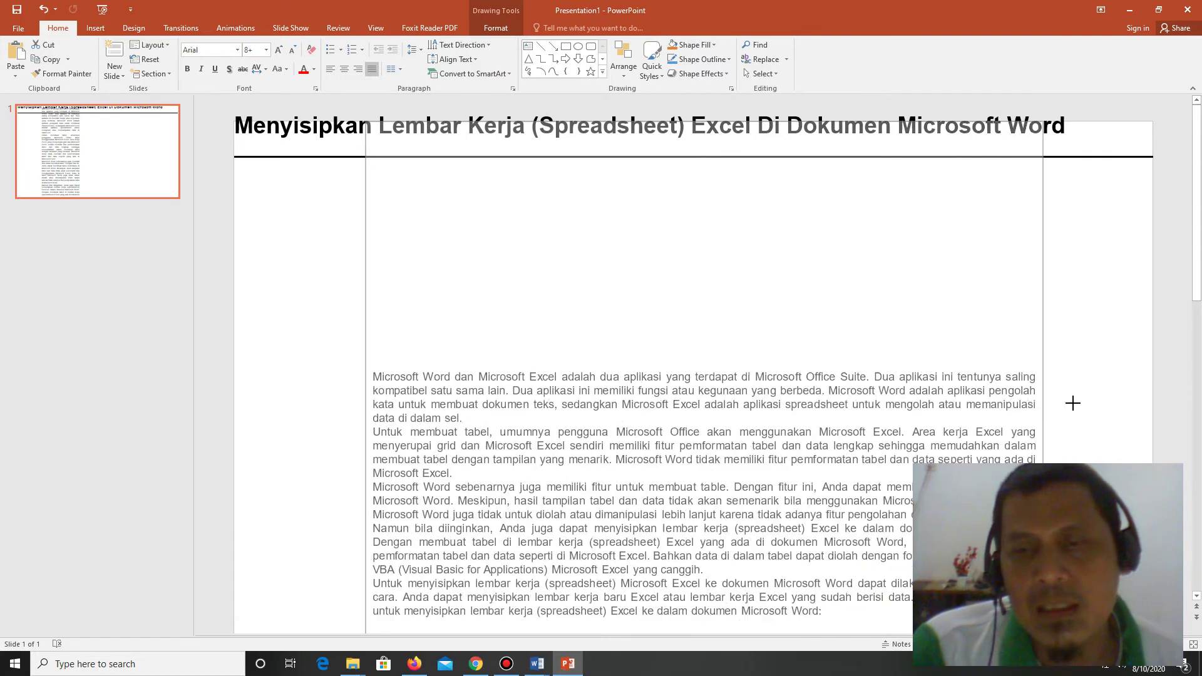
Move the body text up under the title and widen its box so paragraphs reflow
{"action": "left_click_drag", "start_coordinate": [660, 485], "coordinate": [1132, 400]}
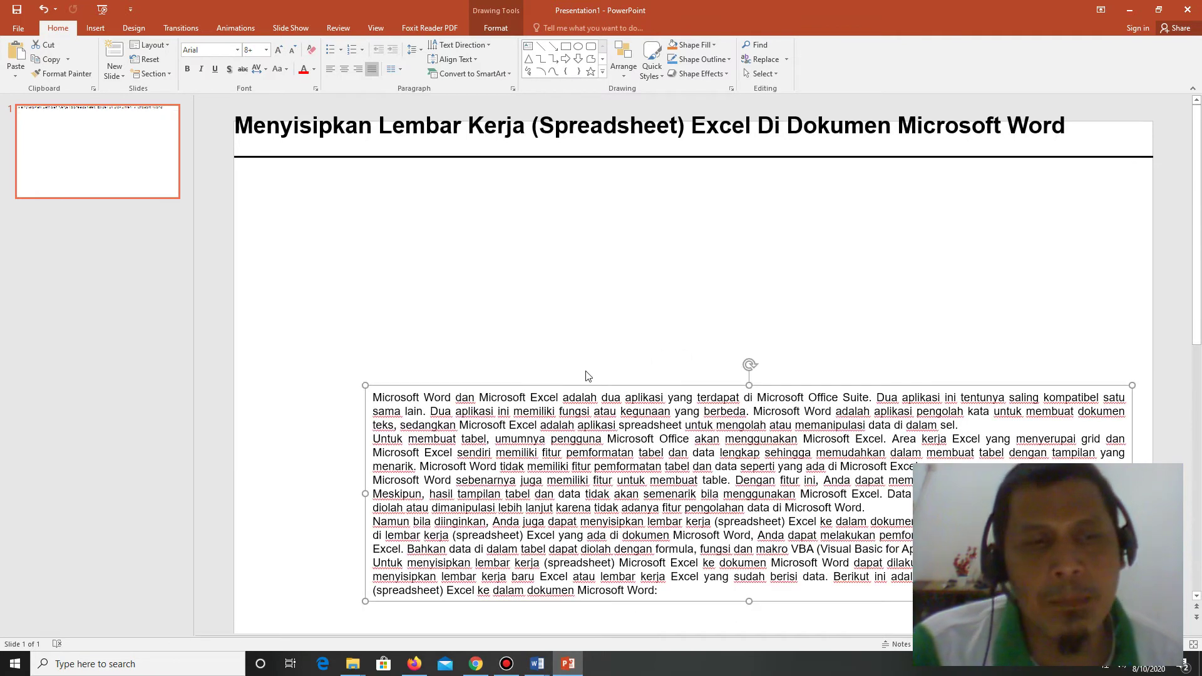
{"action": "mouse_move", "coordinate": [596, 350]}
{"action": "left_mouse_down"}
{"action": "mouse_move", "coordinate": [547, 232]}
{"action": "mouse_move", "coordinate": [515, 232]}
{"action": "left_mouse_up"}
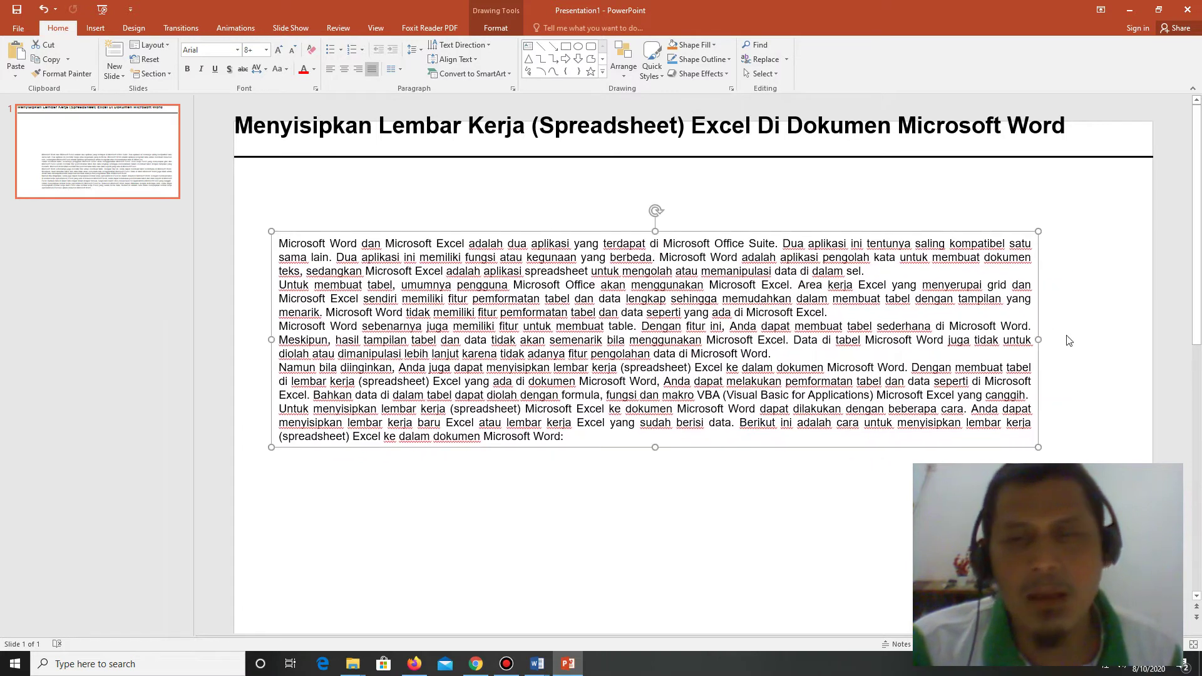
{"action": "left_click_drag", "start_coordinate": [1070, 340], "coordinate": [1106, 353]}
{"action": "left_click", "coordinate": [702, 468]}
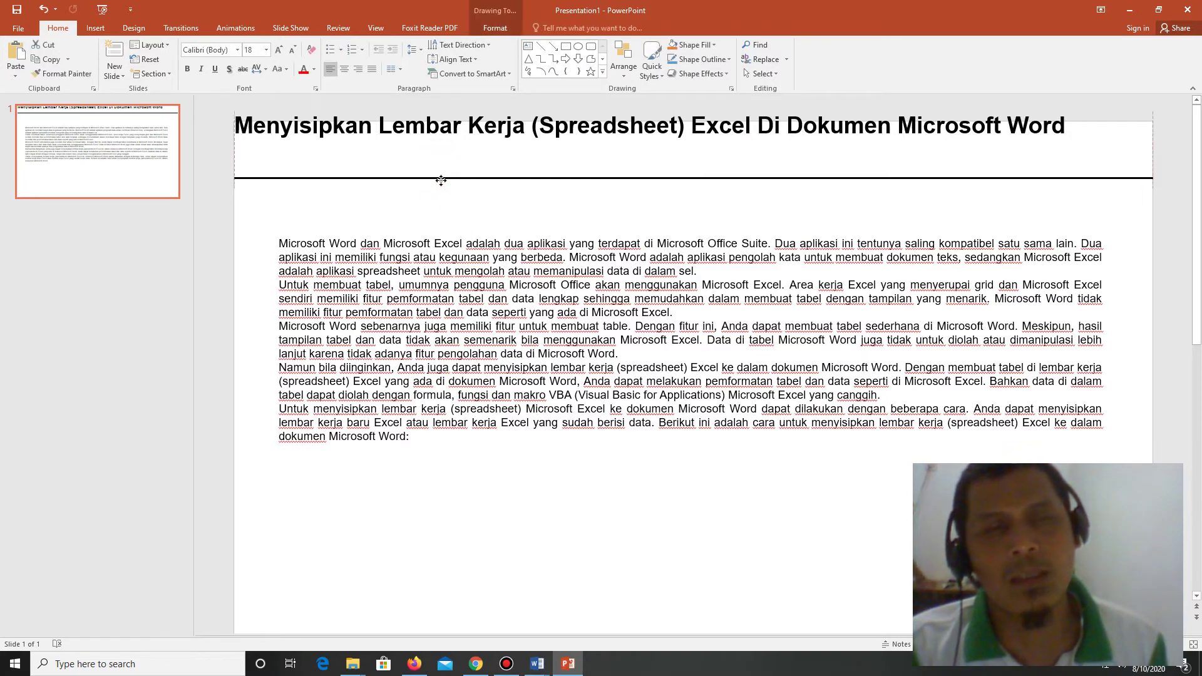
Move the dividing line and the title box down so the heading sits above the line
{"action": "left_click_drag", "start_coordinate": [441, 157], "coordinate": [443, 194]}
{"action": "left_click", "coordinate": [452, 133]}
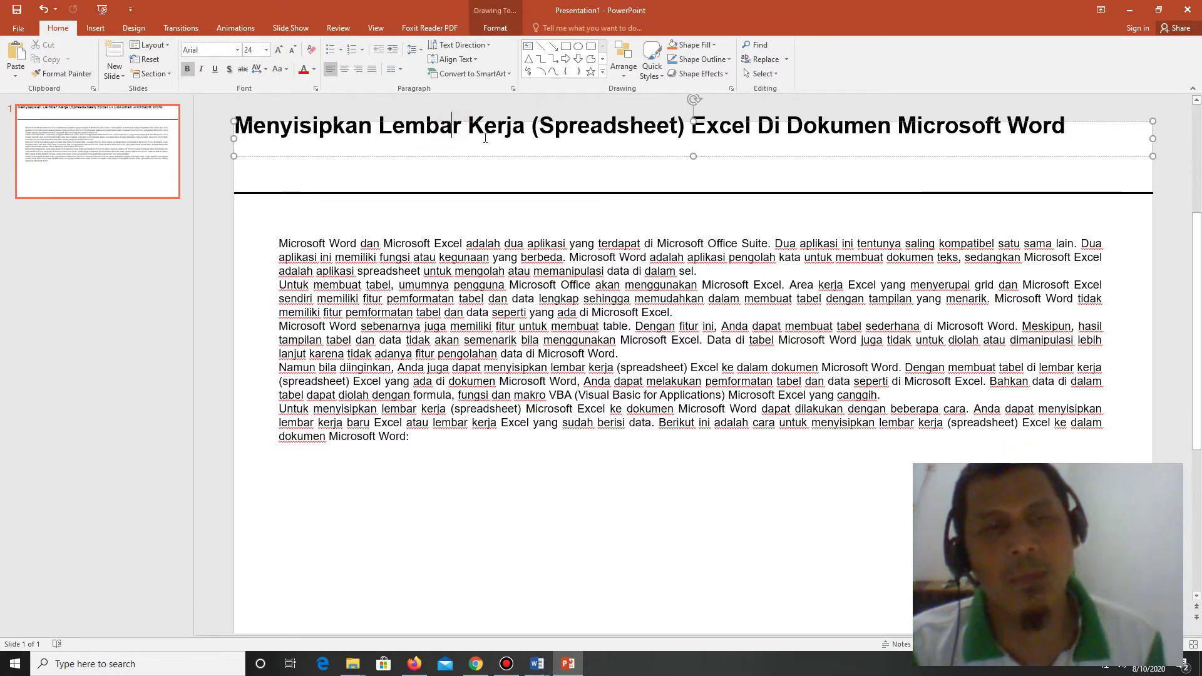
{"action": "mouse_move", "coordinate": [503, 156]}
{"action": "left_mouse_down"}
{"action": "mouse_move", "coordinate": [510, 190]}
{"action": "mouse_move", "coordinate": [549, 196]}
{"action": "left_mouse_up"}
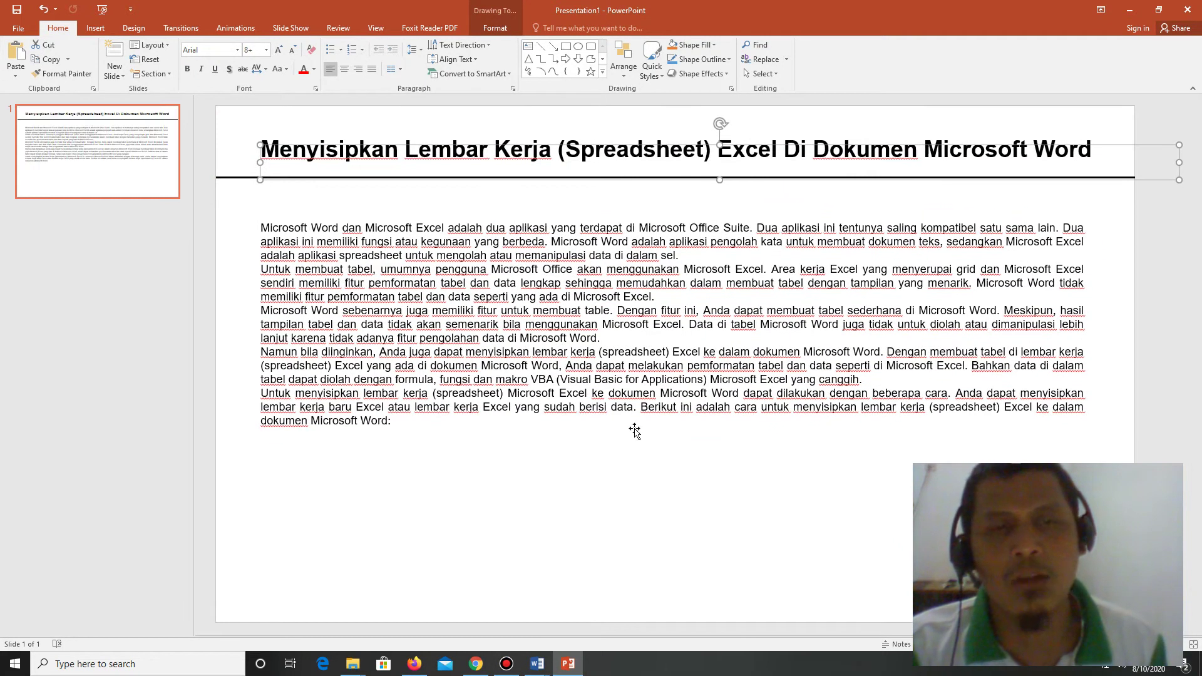
{"action": "left_click", "coordinate": [632, 441]}
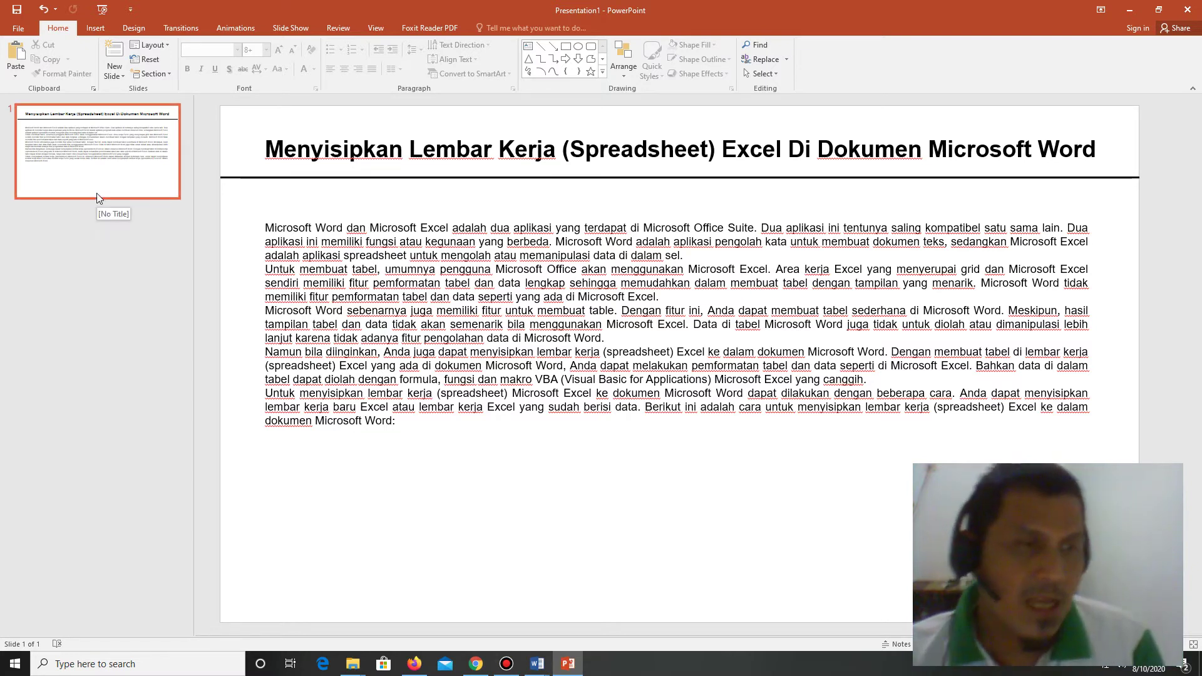
{"action": "right_click", "coordinate": [97, 191]}
{"action": "left_click", "coordinate": [557, 470]}
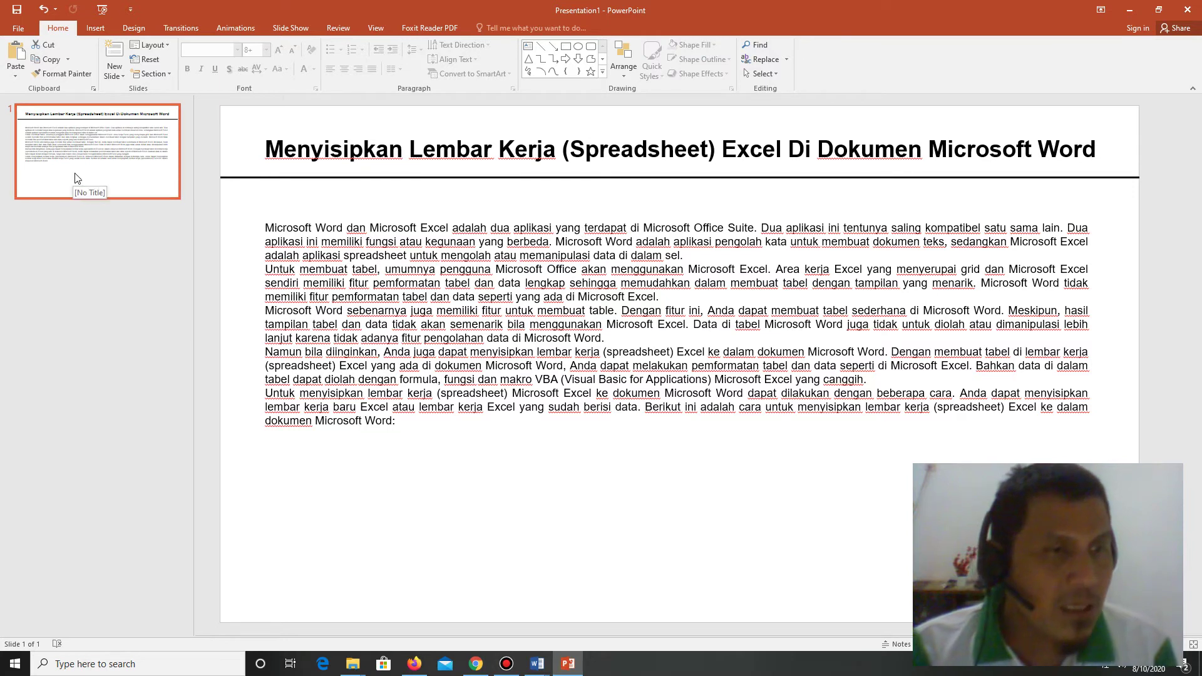
Add a new second slide from the slide 1 thumbnail menu
{"action": "right_click", "coordinate": [103, 181]}
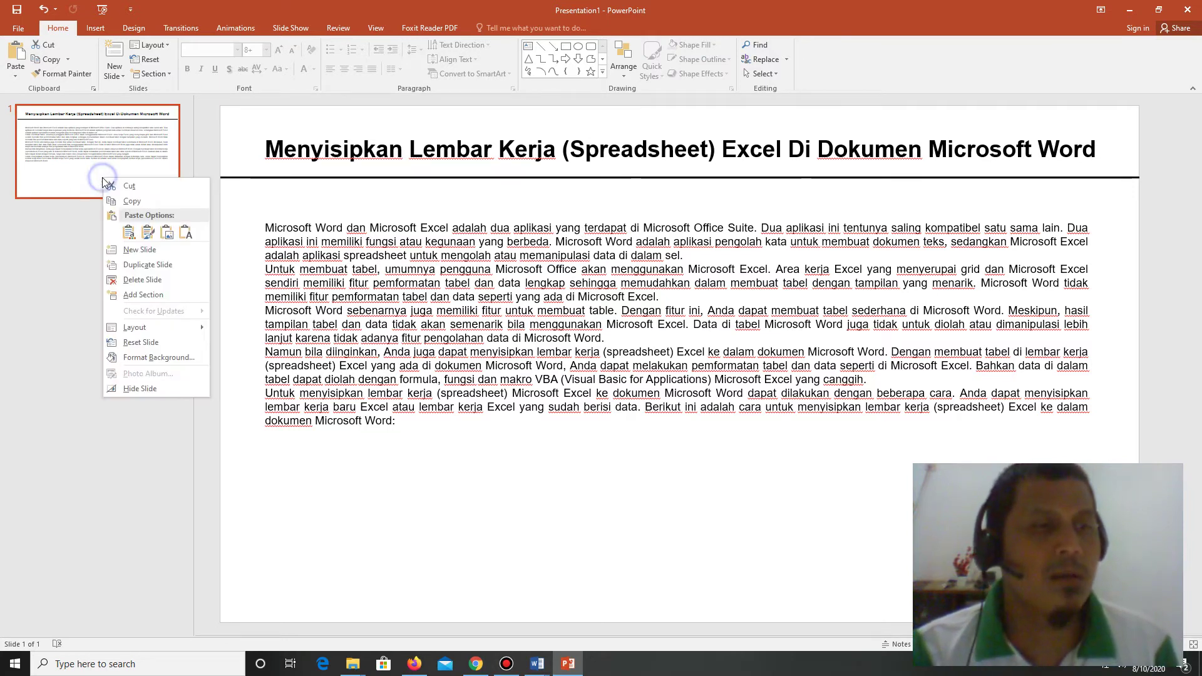
{"action": "right_click", "coordinate": [70, 174]}
{"action": "right_click", "coordinate": [65, 178]}
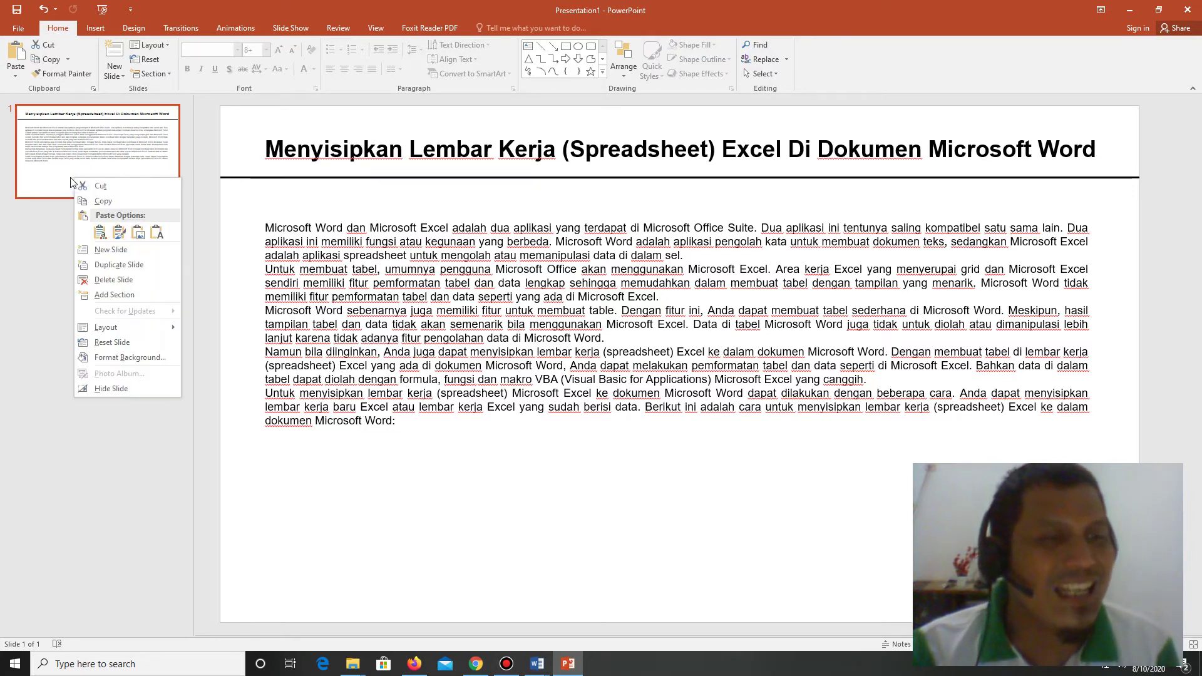
{"action": "right_click", "coordinate": [64, 178]}
{"action": "right_click", "coordinate": [65, 178]}
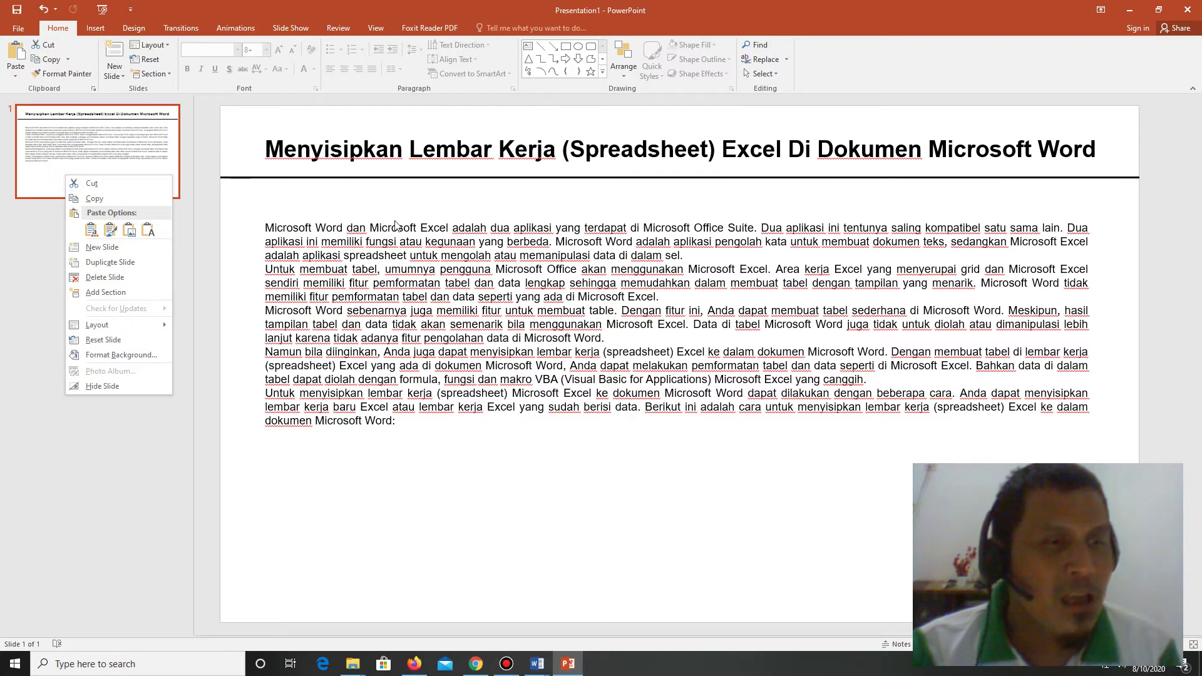
{"action": "right_click", "coordinate": [42, 175]}
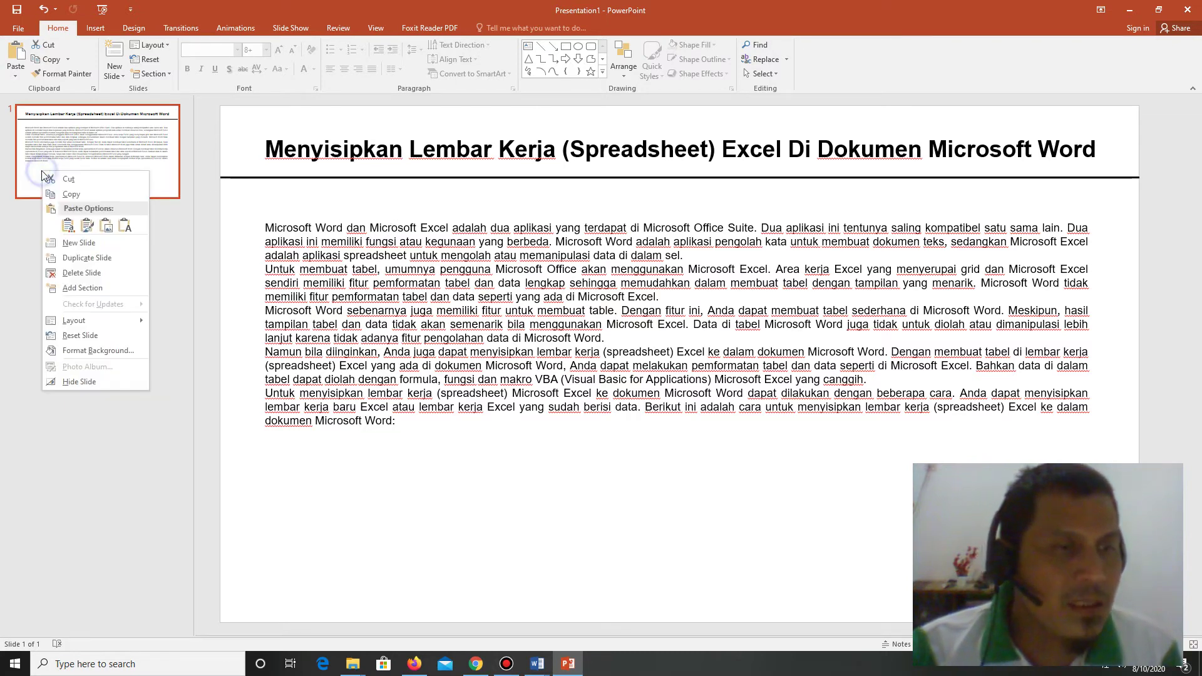
{"action": "right_click", "coordinate": [401, 196]}
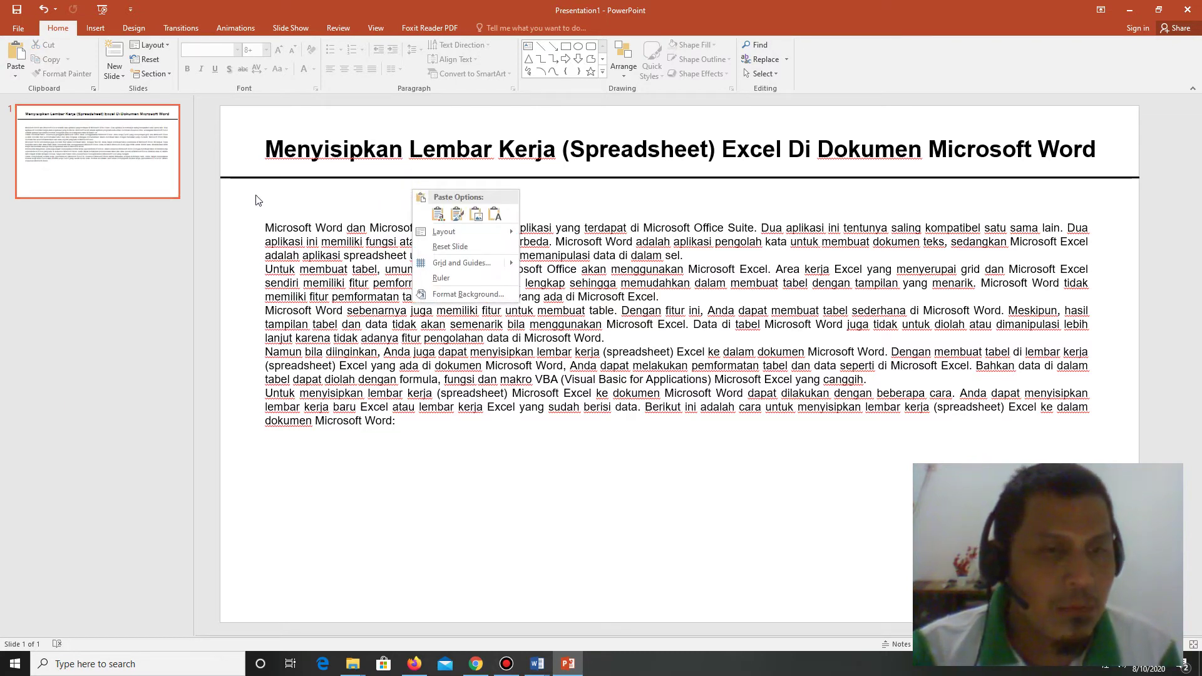
{"action": "right_click", "coordinate": [113, 182]}
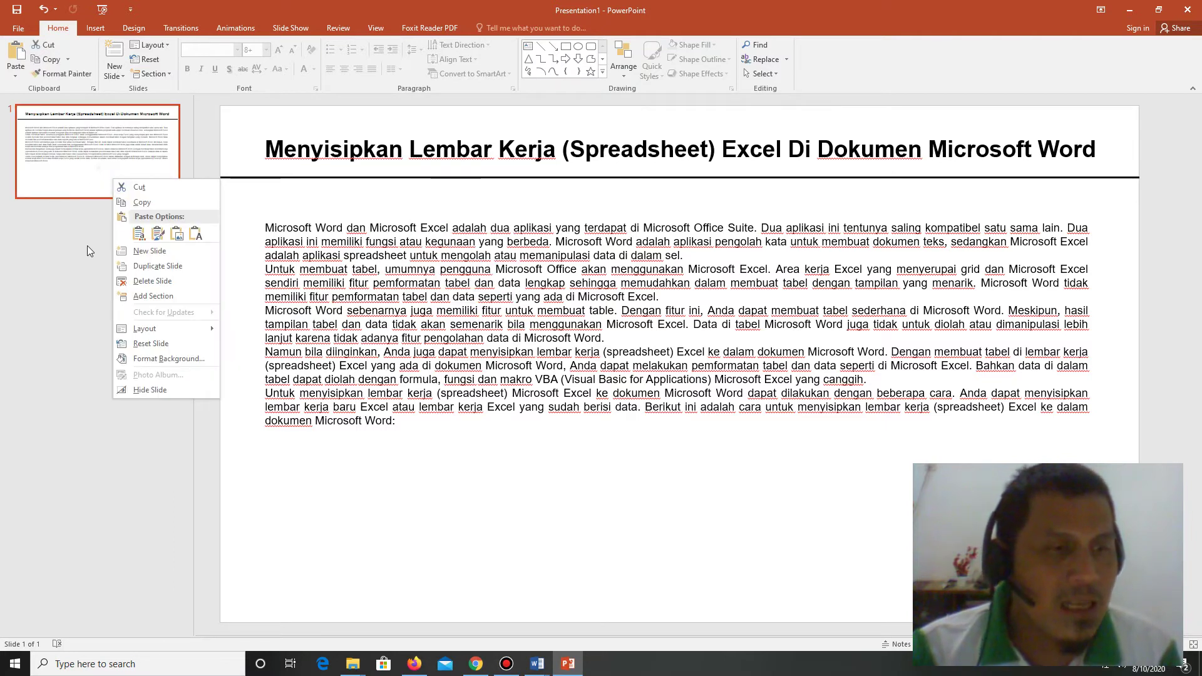
{"action": "left_click", "coordinate": [146, 254]}
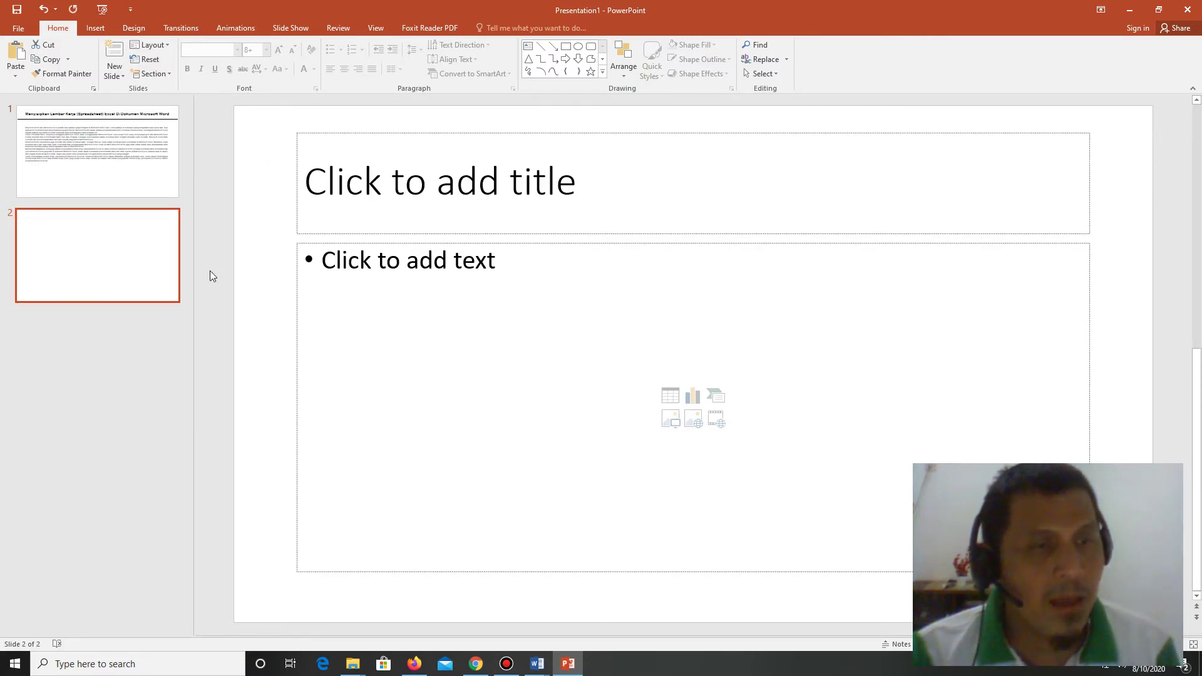
Delete slide 2's content and title placeholders, leaving the slide completely blank
{"action": "left_click", "coordinate": [663, 244]}
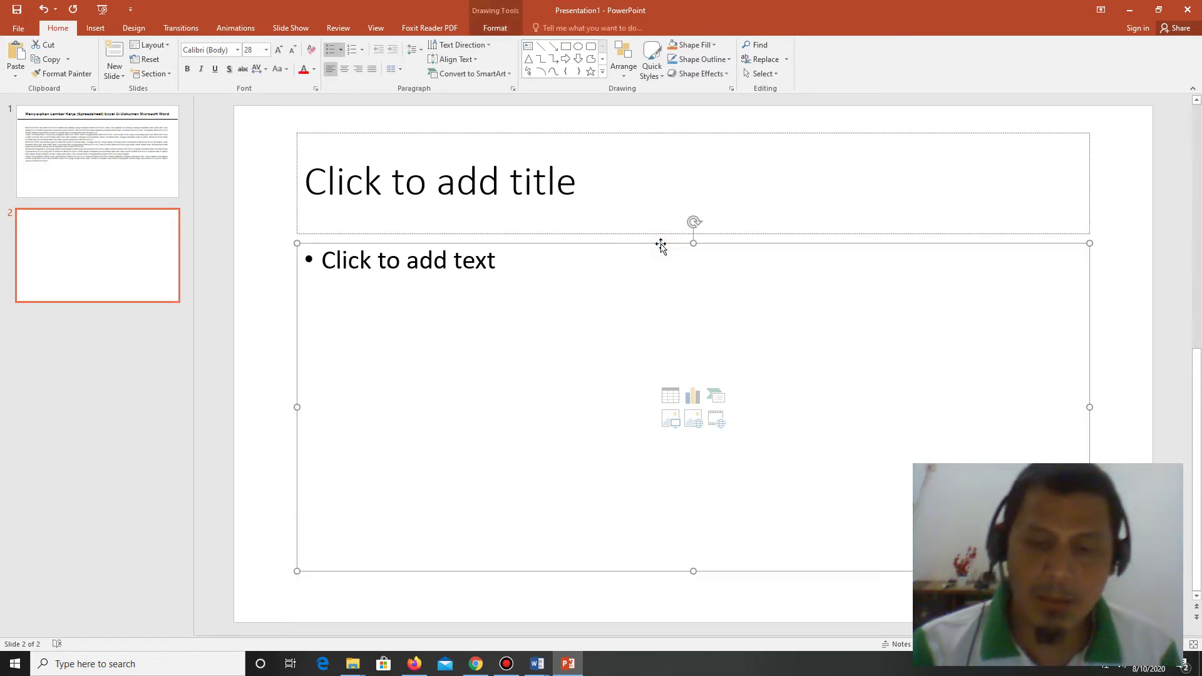
{"action": "key", "text": "Delete"}
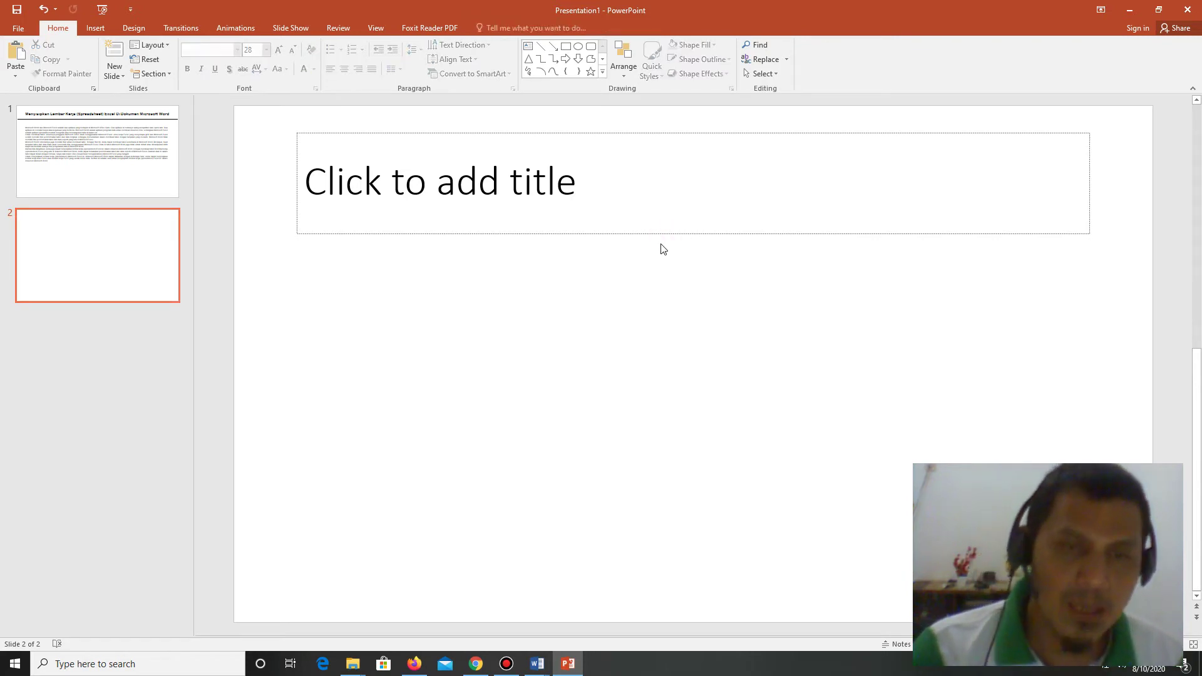
{"action": "left_click", "coordinate": [610, 198]}
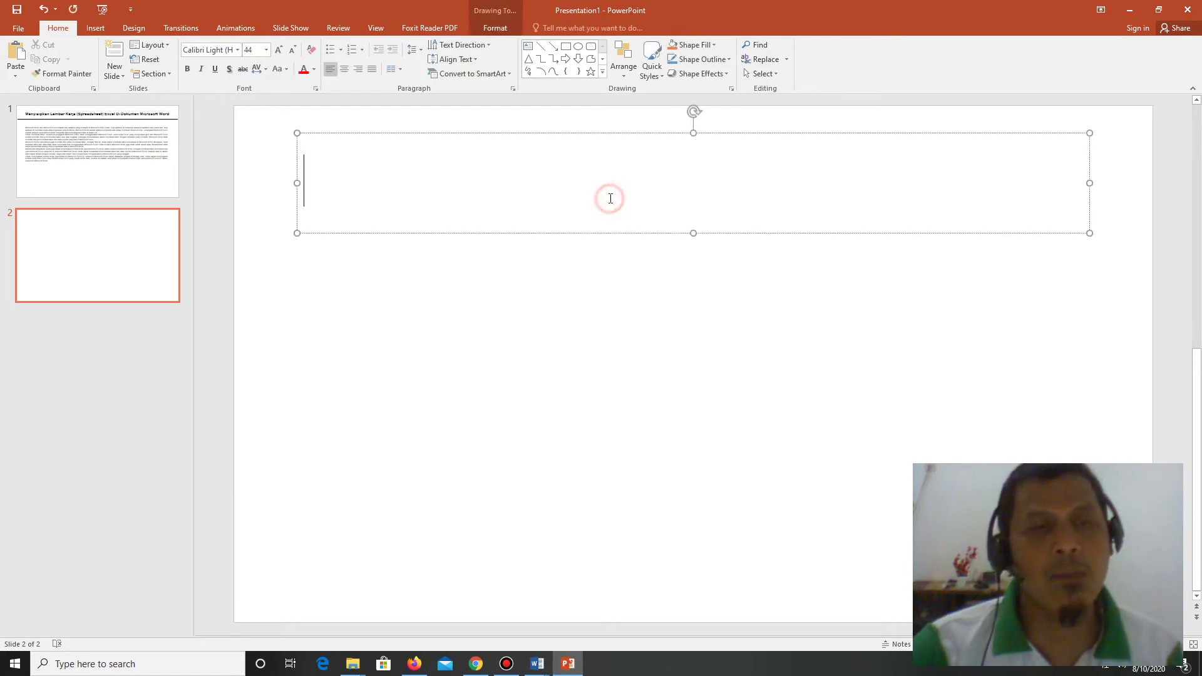
{"action": "type", "text": "GHYGFGFGU"}
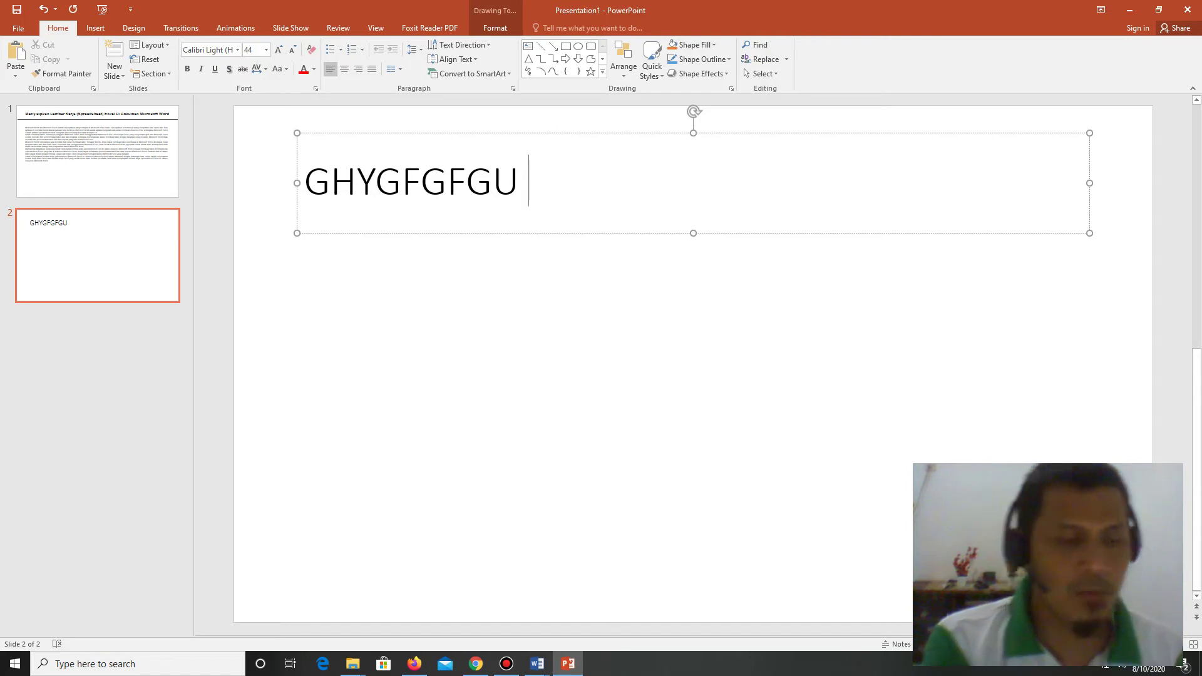
{"action": "key", "text": "ctrl+a"}
{"action": "key", "text": "BackSpace"}
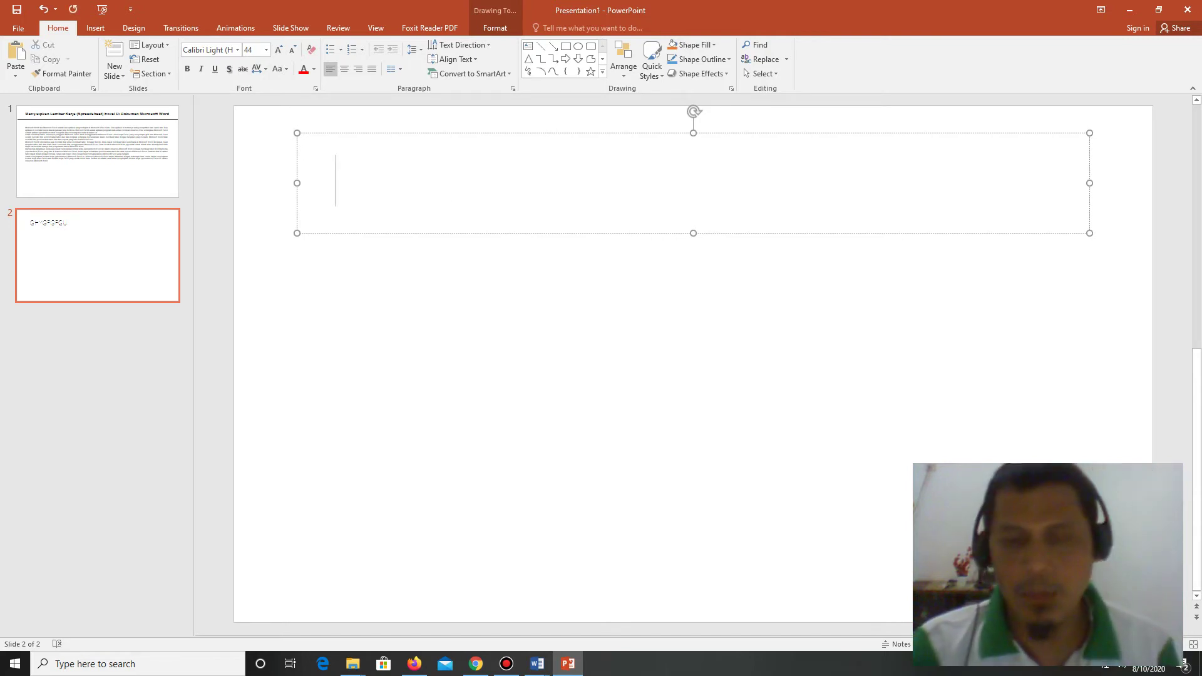
{"action": "left_click", "coordinate": [646, 131]}
{"action": "key", "text": "Delete"}
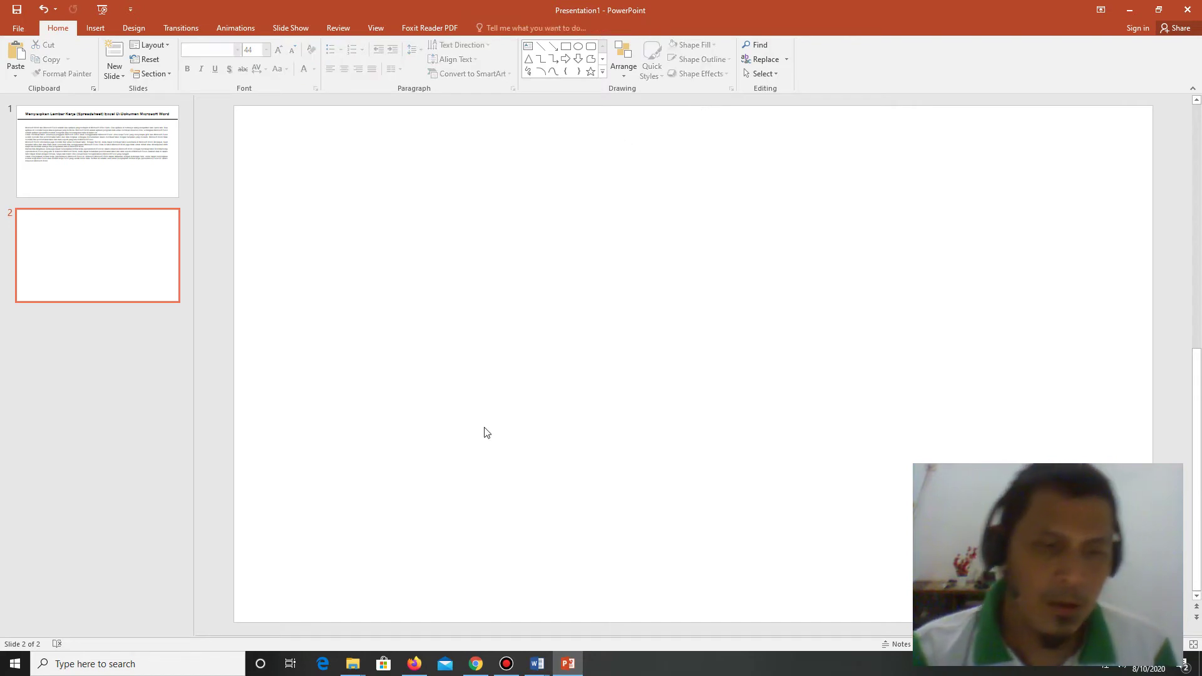
Copy the Table insert menu screenshot from the Word article and return to PowerPoint
{"action": "left_click", "coordinate": [513, 588]}
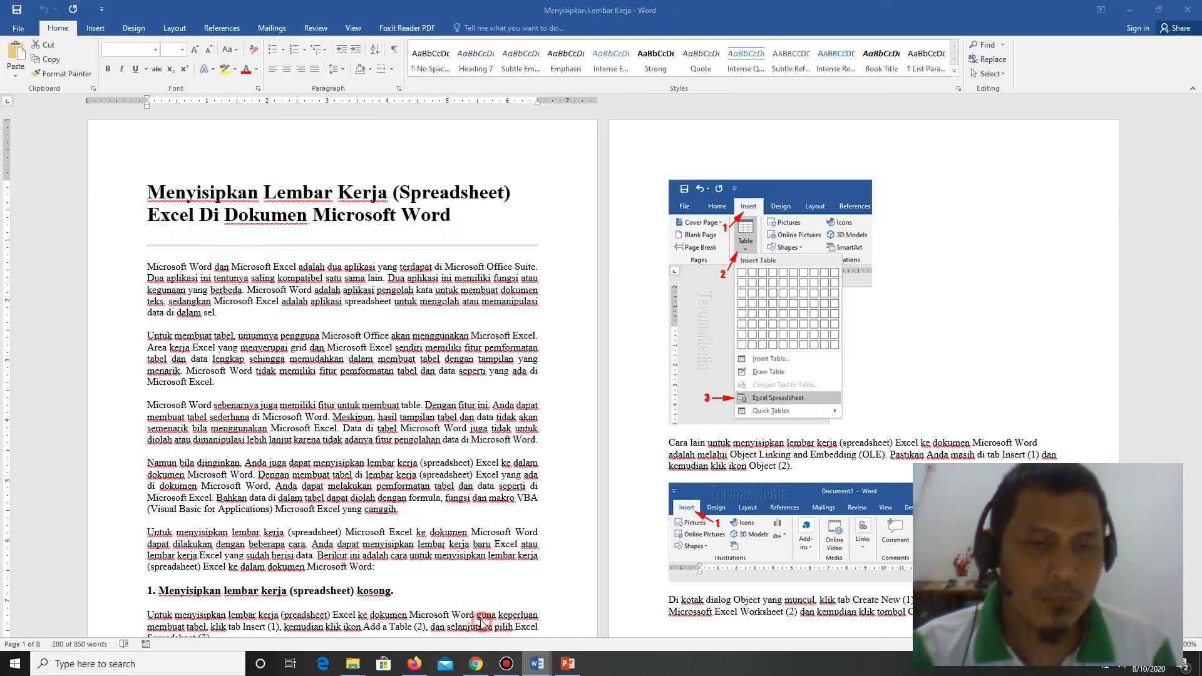
{"action": "scroll", "coordinate": [468, 356], "scroll_direction": "down", "scroll_amount": 4}
{"action": "scroll", "coordinate": [468, 357], "scroll_direction": "down", "scroll_amount": 2}
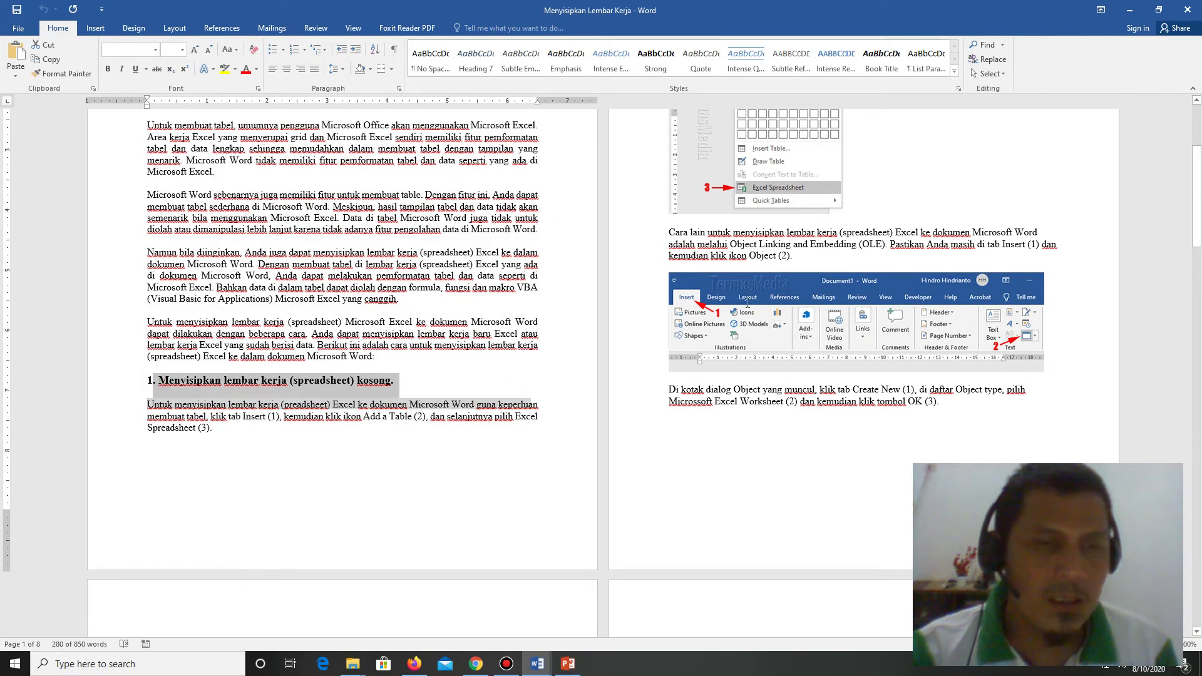
{"action": "left_click_drag", "start_coordinate": [151, 380], "coordinate": [918, 171]}
{"action": "scroll", "coordinate": [874, 205], "scroll_direction": "up", "scroll_amount": 2}
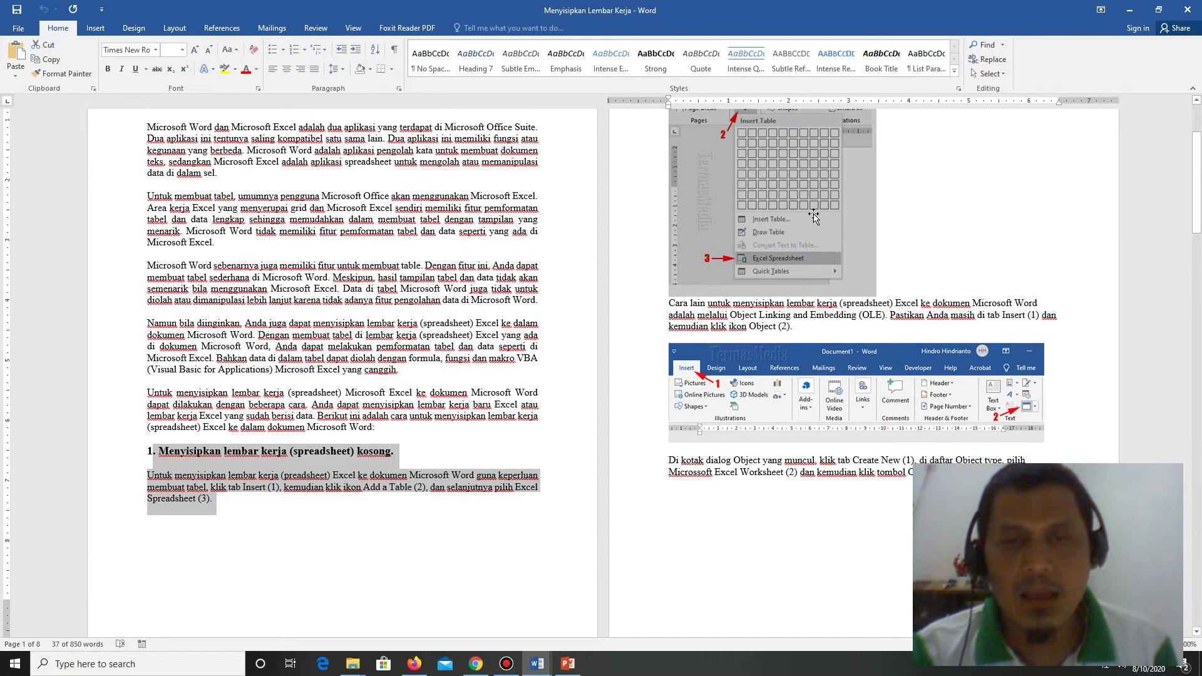
{"action": "scroll", "coordinate": [770, 216], "scroll_direction": "up", "scroll_amount": 2}
{"action": "right_click", "coordinate": [760, 229]}
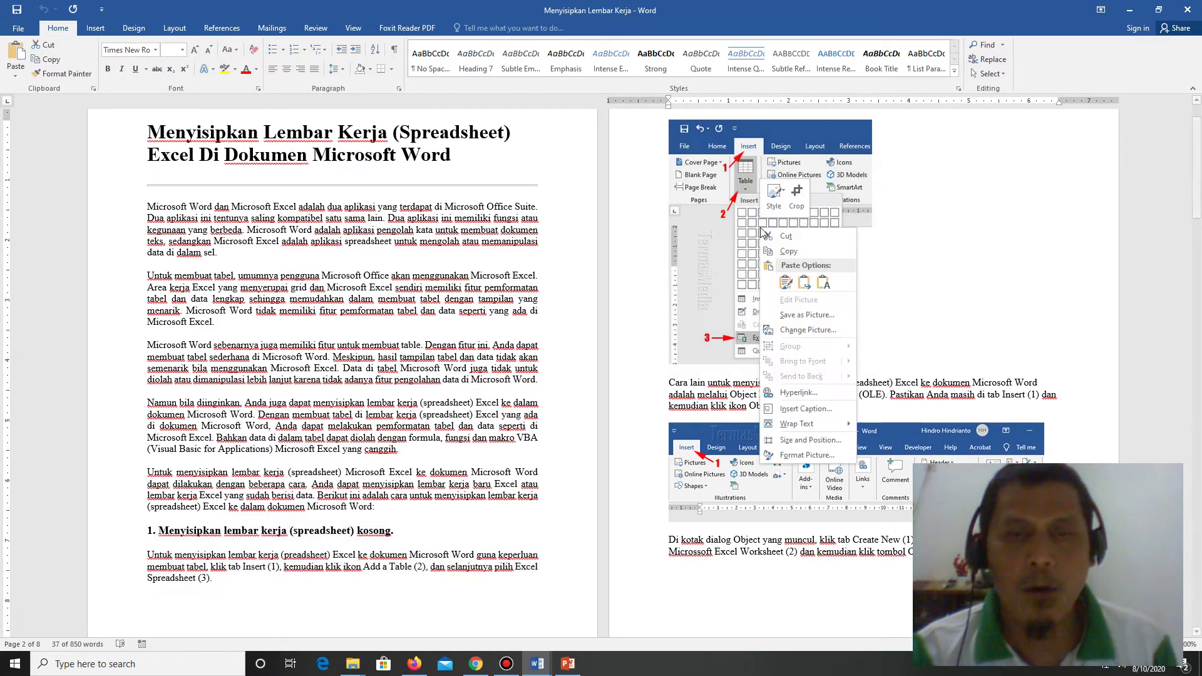
{"action": "left_click", "coordinate": [788, 251]}
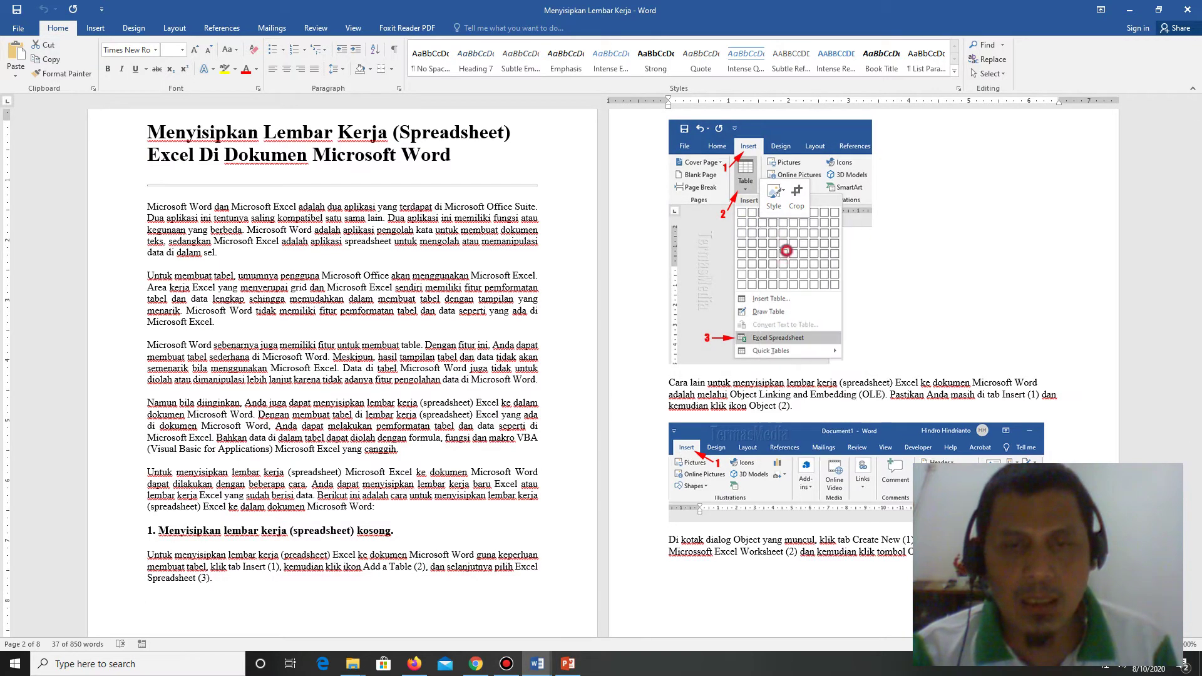
{"action": "left_click", "coordinate": [568, 664]}
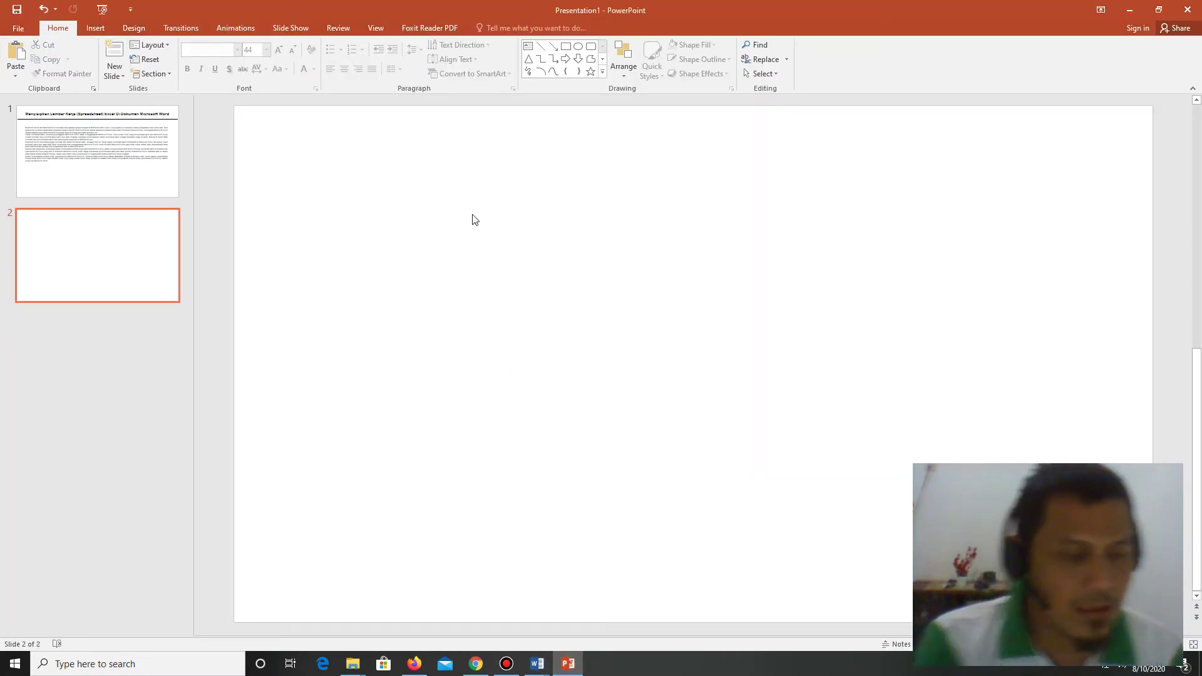
Paste the Table-menu screenshot onto slide 2 as a picture, then return to the Word article
{"action": "right_click", "coordinate": [483, 137]}
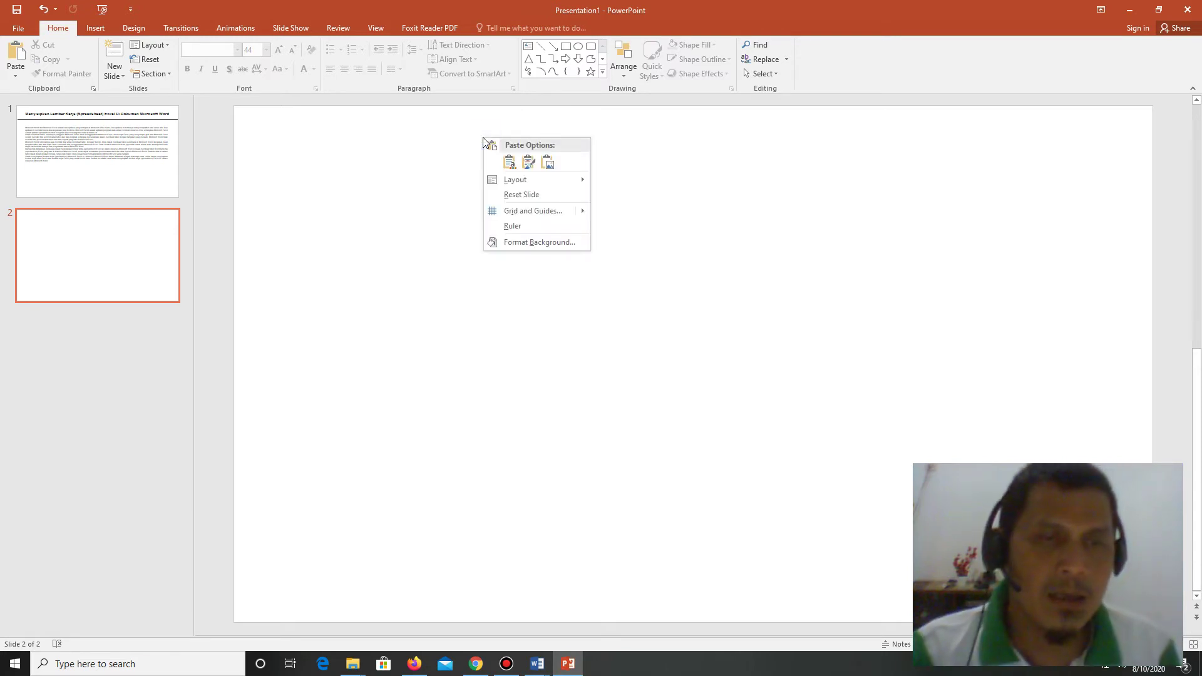
{"action": "left_click", "coordinate": [531, 164]}
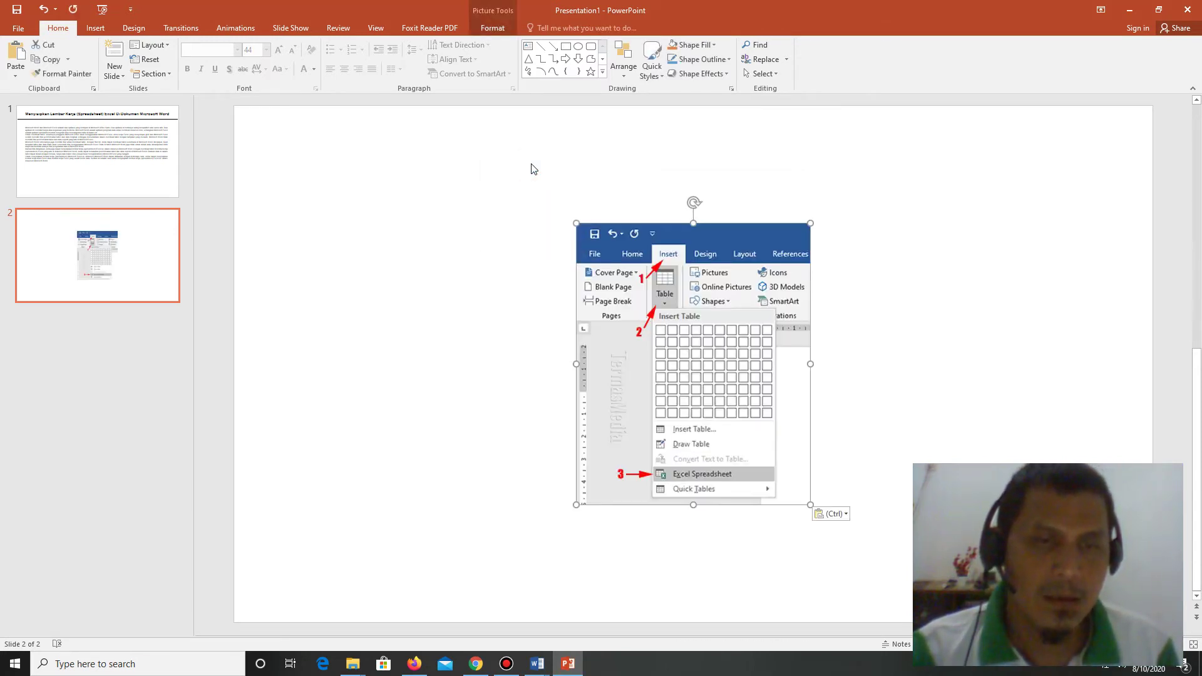
{"action": "key", "text": "ctrl+z"}
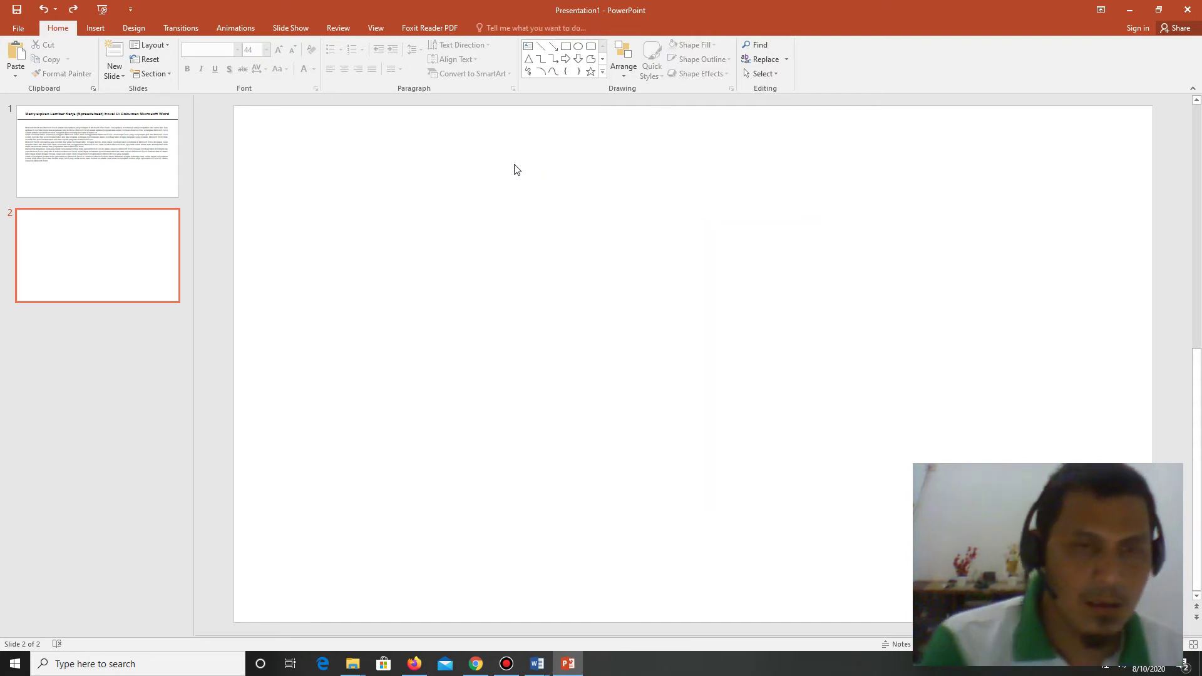
{"action": "right_click", "coordinate": [511, 162]}
{"action": "left_click", "coordinate": [535, 182]}
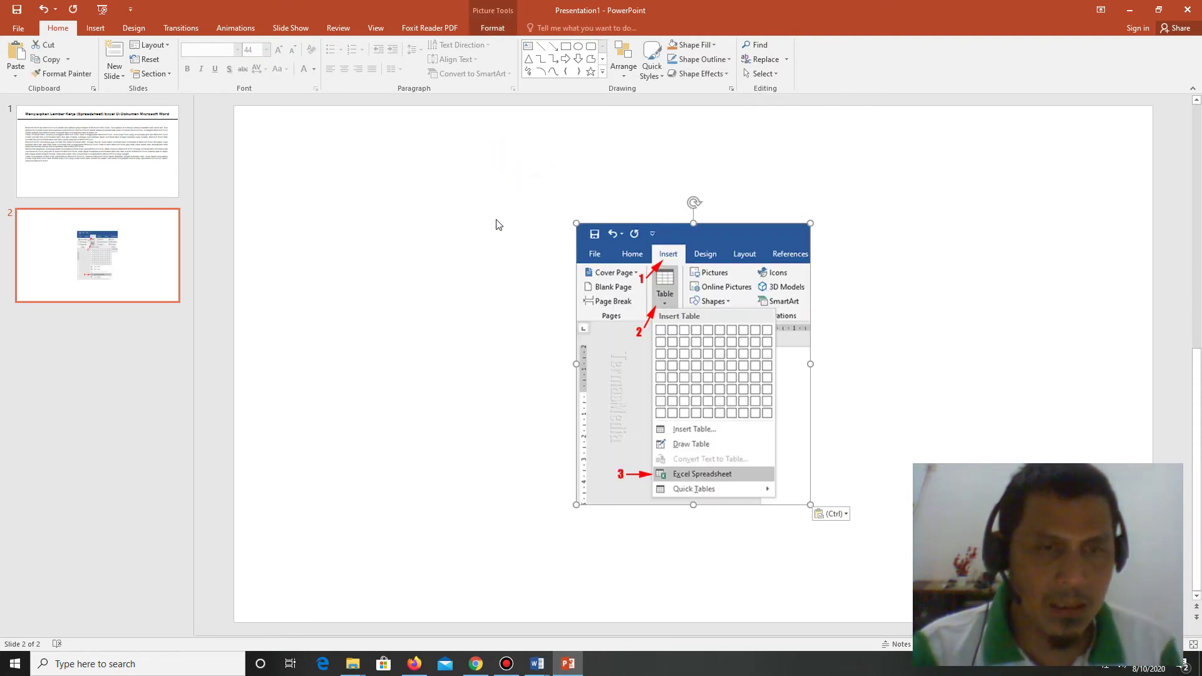
{"action": "left_click", "coordinate": [373, 327]}
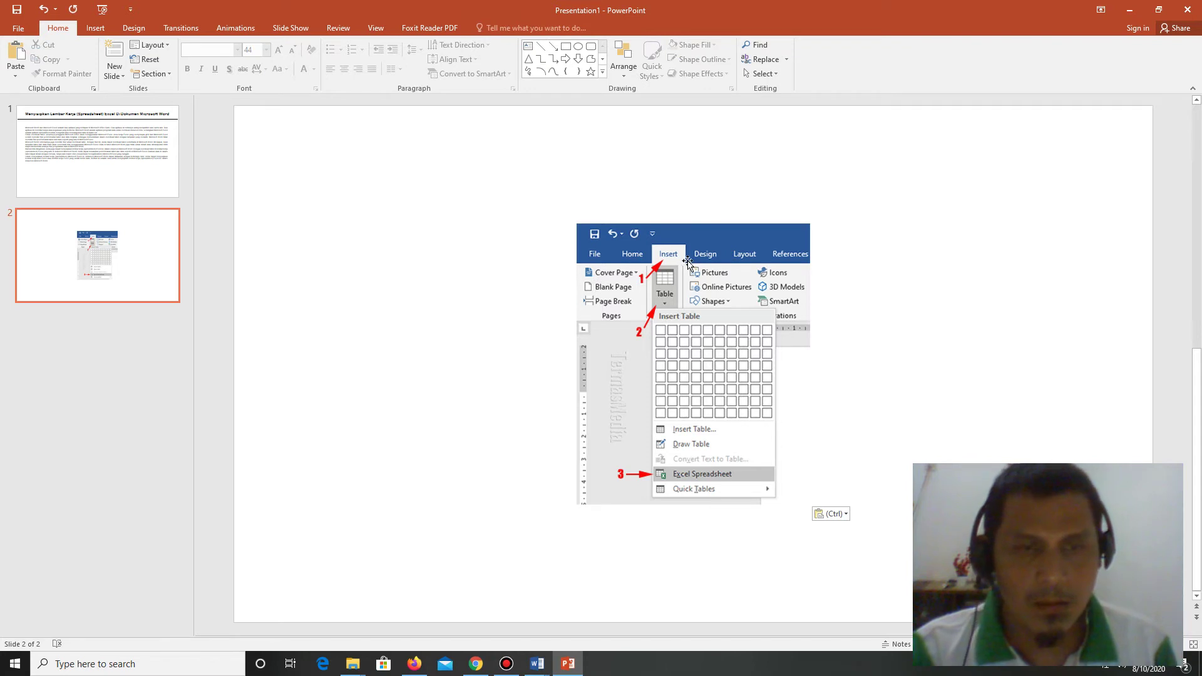
{"action": "left_click", "coordinate": [537, 664]}
{"action": "left_click", "coordinate": [463, 617]}
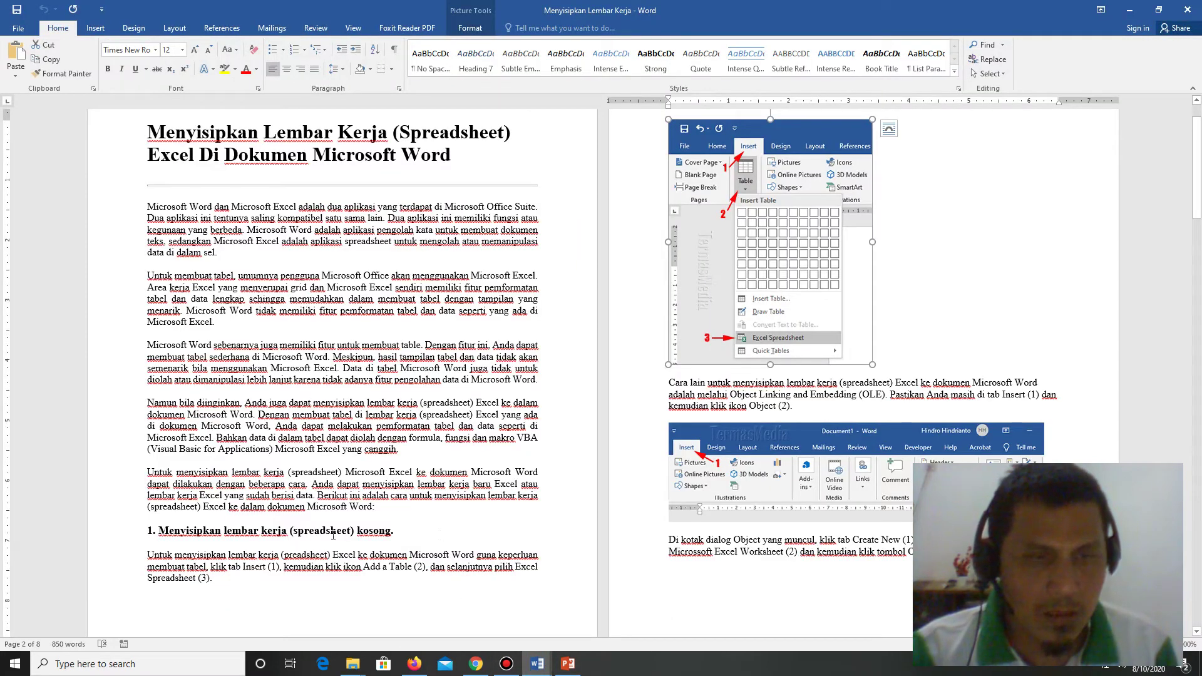
Copy the 'Untuk menyisipkan lembar kerja' paragraph, then delete the screenshot from slide 2
{"action": "left_click_drag", "start_coordinate": [143, 553], "coordinate": [216, 579]}
{"action": "key", "text": "ctrl+c"}
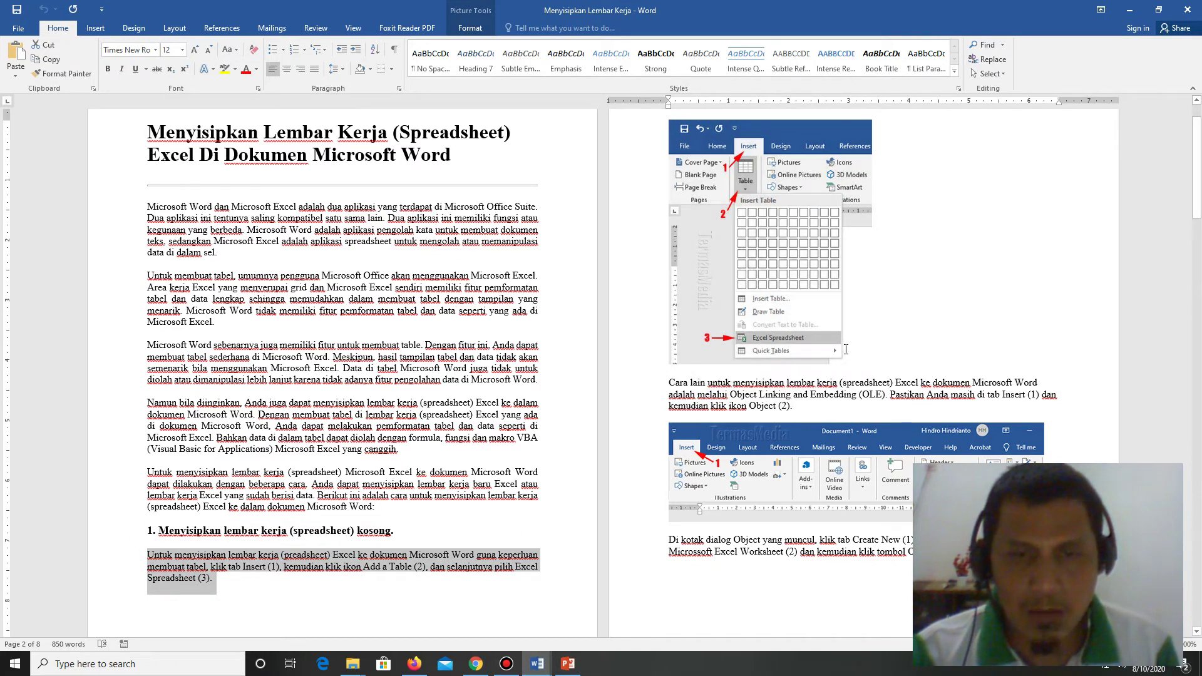
{"action": "right_click", "coordinate": [450, 566]}
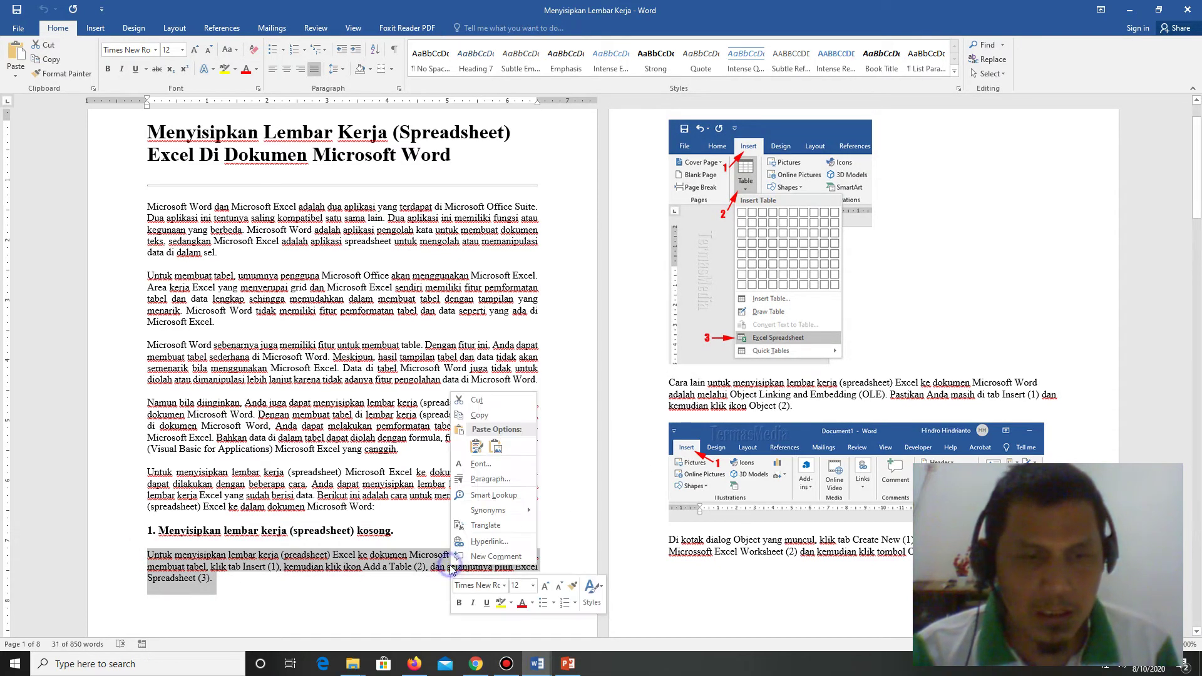
{"action": "left_click", "coordinate": [479, 415]}
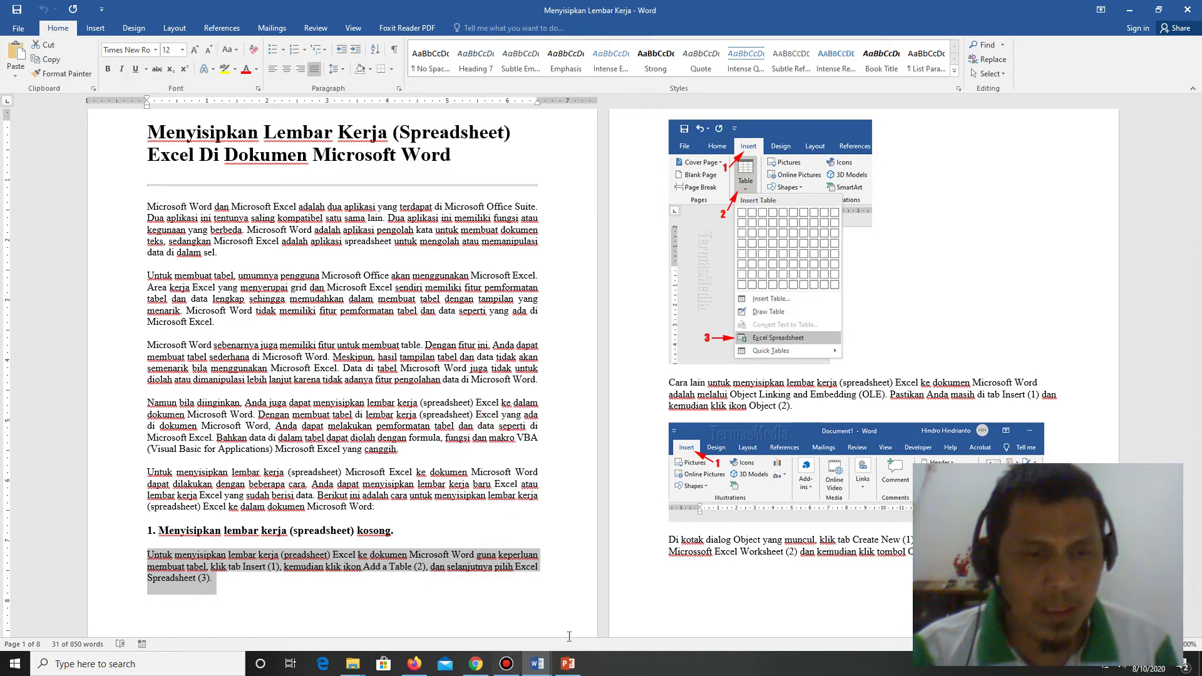
{"action": "left_click", "coordinate": [568, 664]}
{"action": "left_click", "coordinate": [616, 371]}
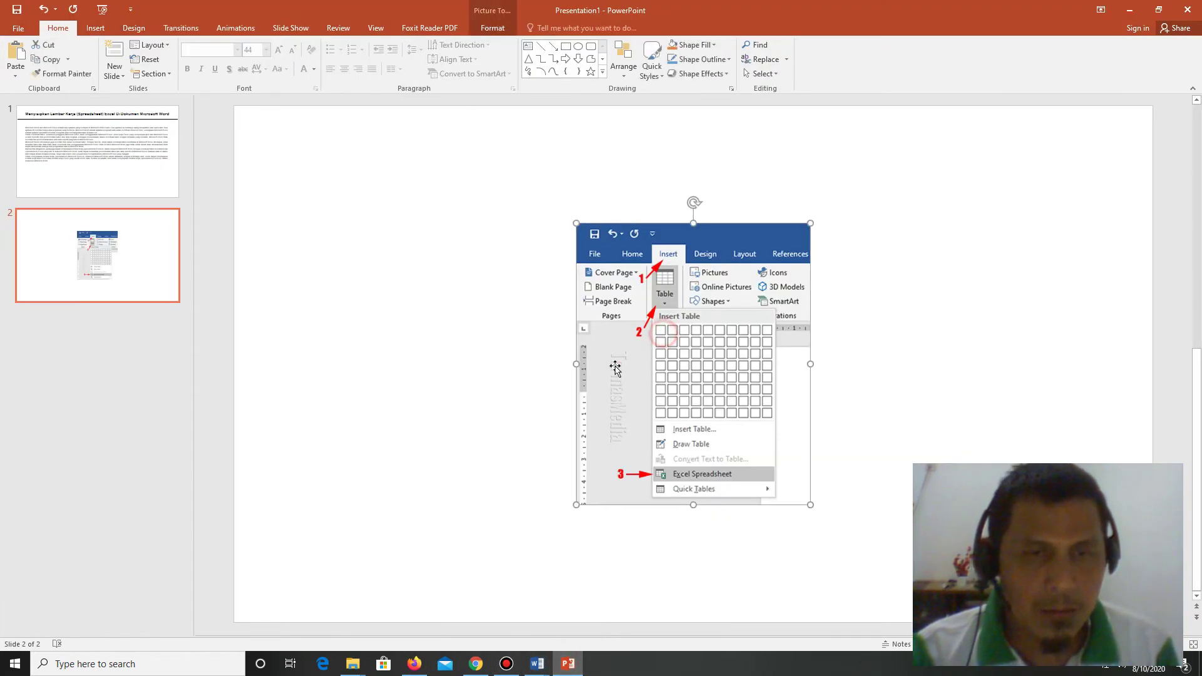
{"action": "key", "text": "Delete"}
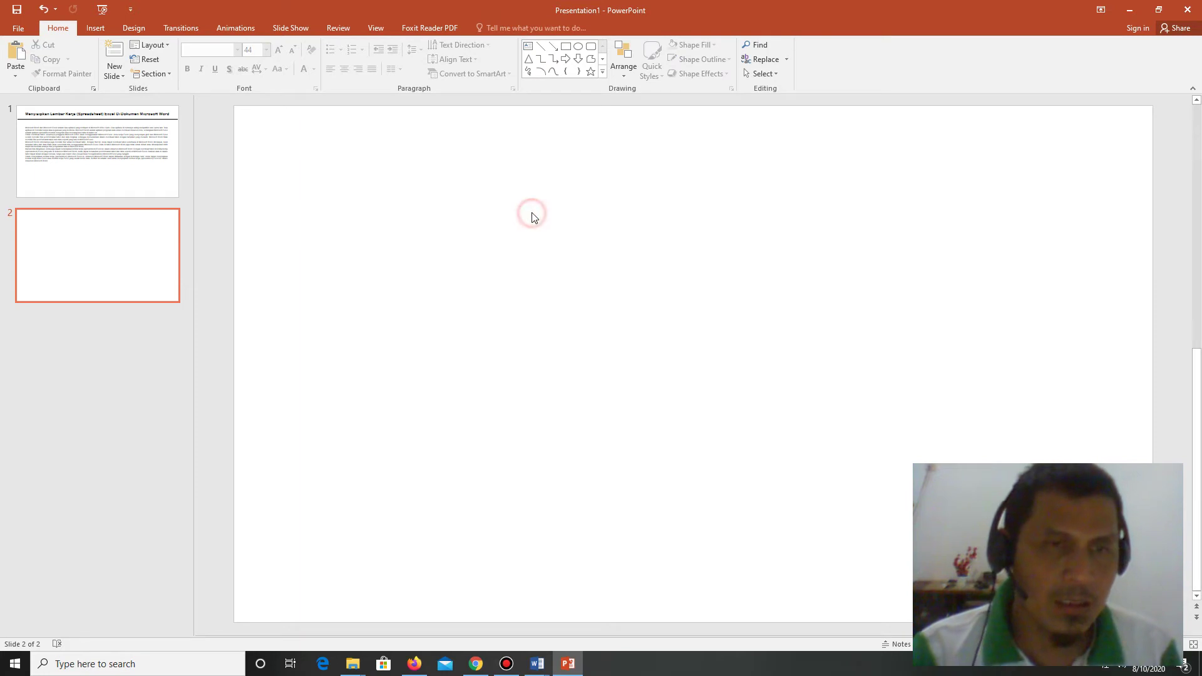
Paste the 'Untuk menyisipkan lembar kerja' paragraph onto slide 2 and stretch it across the top
{"action": "key", "text": "ctrl+v"}
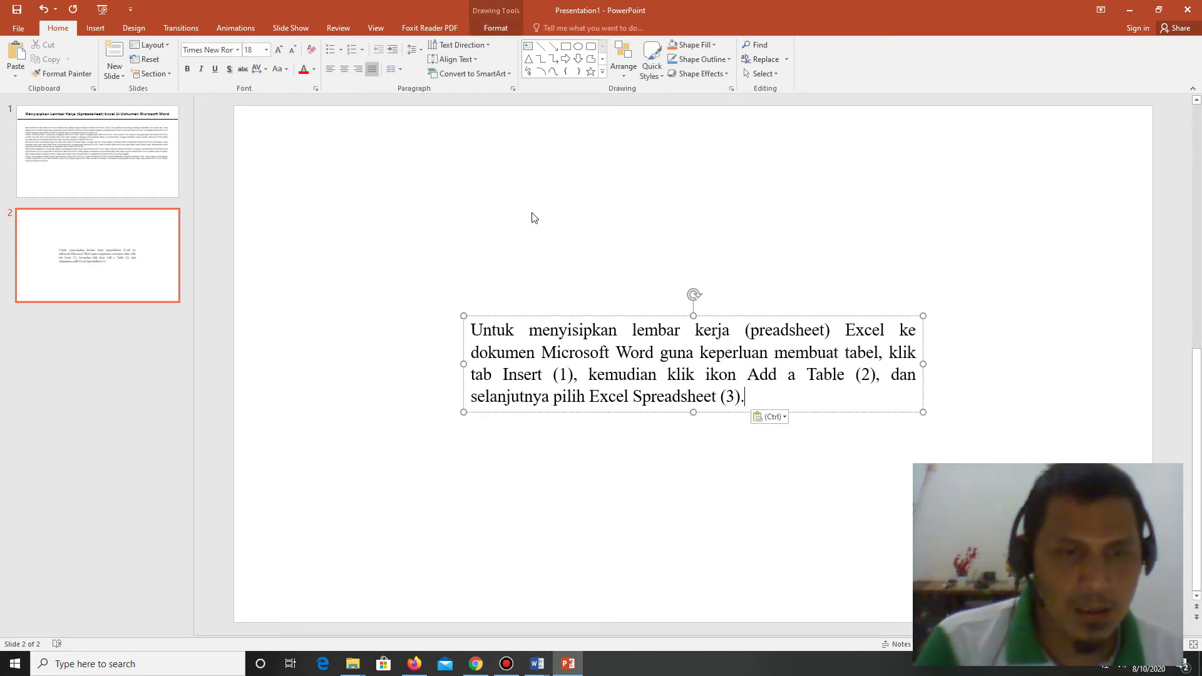
{"action": "key", "text": "ctrl+z"}
{"action": "key", "text": "ctrl+z"}
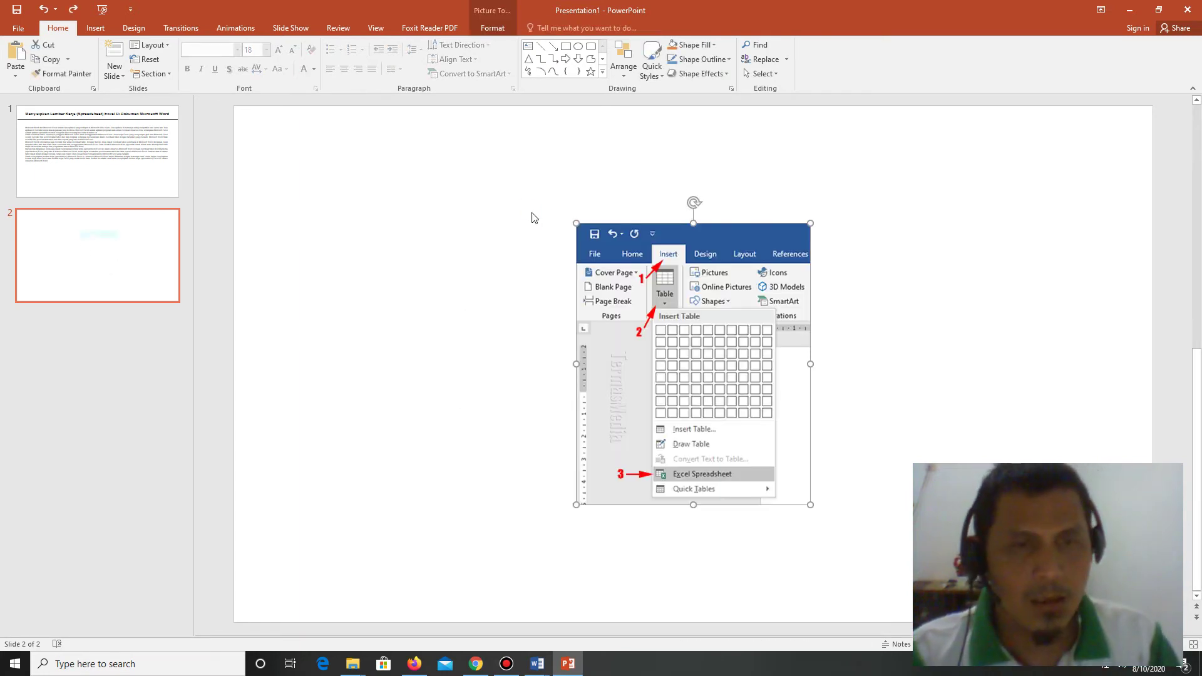
{"action": "left_click", "coordinate": [453, 162]}
{"action": "key", "text": "ctrl+v"}
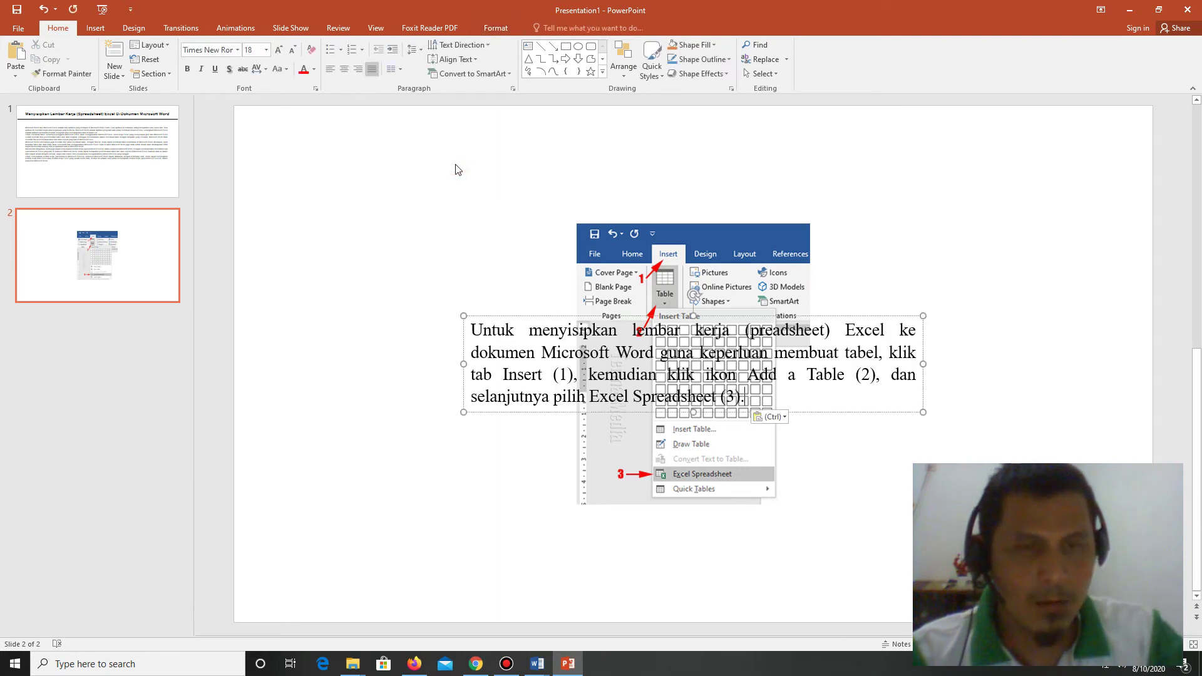
{"action": "left_click_drag", "start_coordinate": [580, 317], "coordinate": [387, 131]}
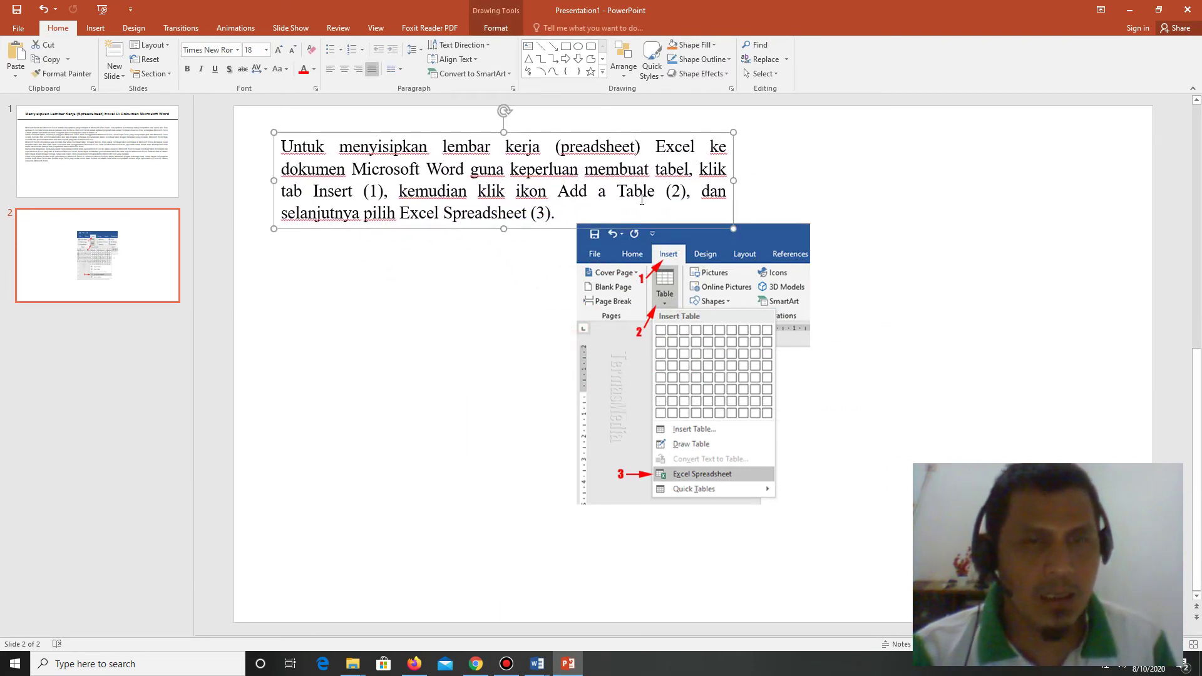
{"action": "left_click_drag", "start_coordinate": [733, 182], "coordinate": [1118, 210]}
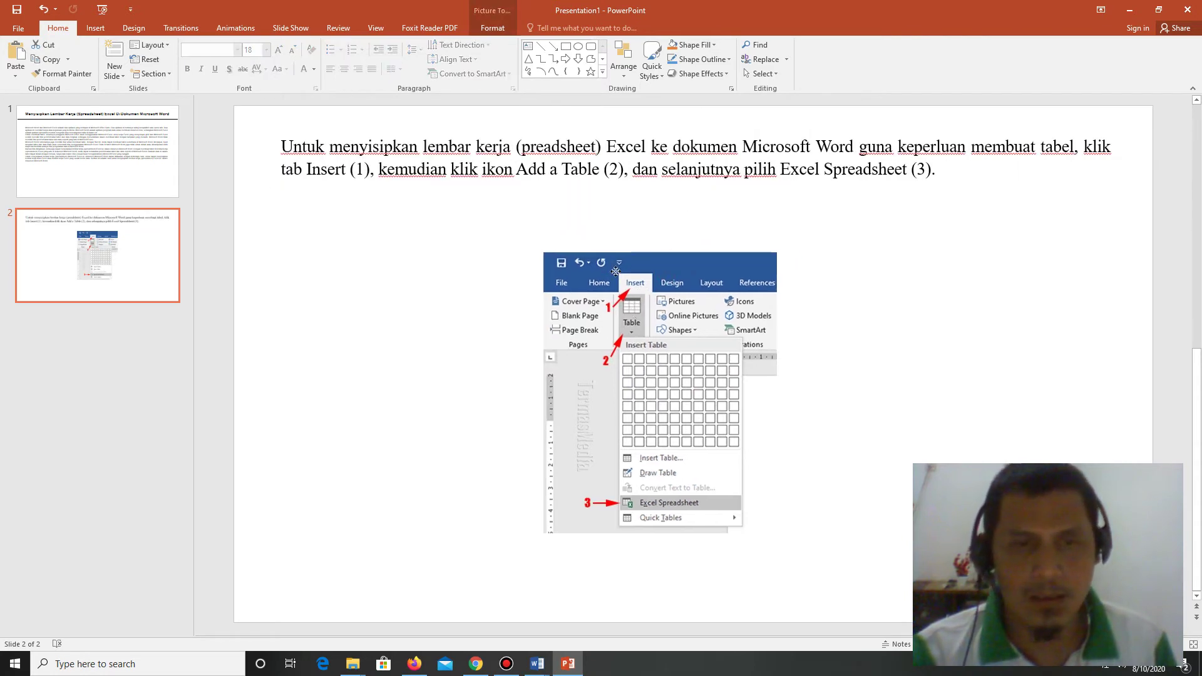
Move the Table-menu screenshot beneath the paragraph and enlarge it proportionally
{"action": "left_click_drag", "start_coordinate": [689, 376], "coordinate": [595, 351]}
{"action": "left_click_drag", "start_coordinate": [718, 480], "coordinate": [803, 567]}
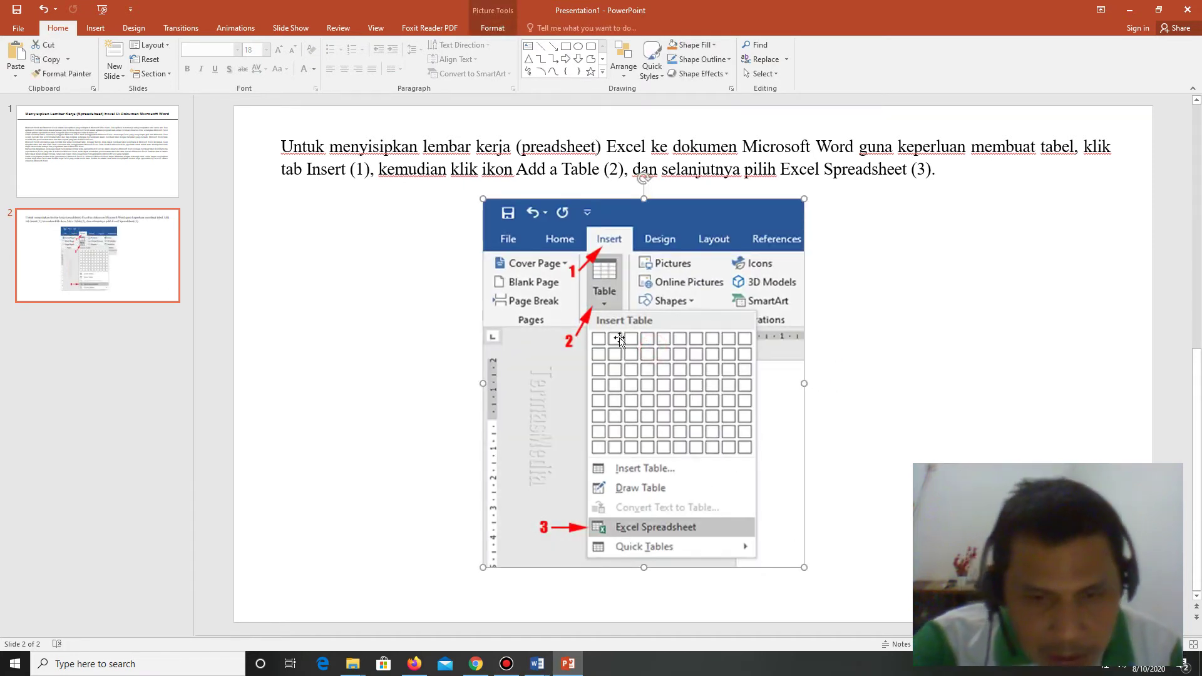
{"action": "left_click", "coordinate": [857, 296]}
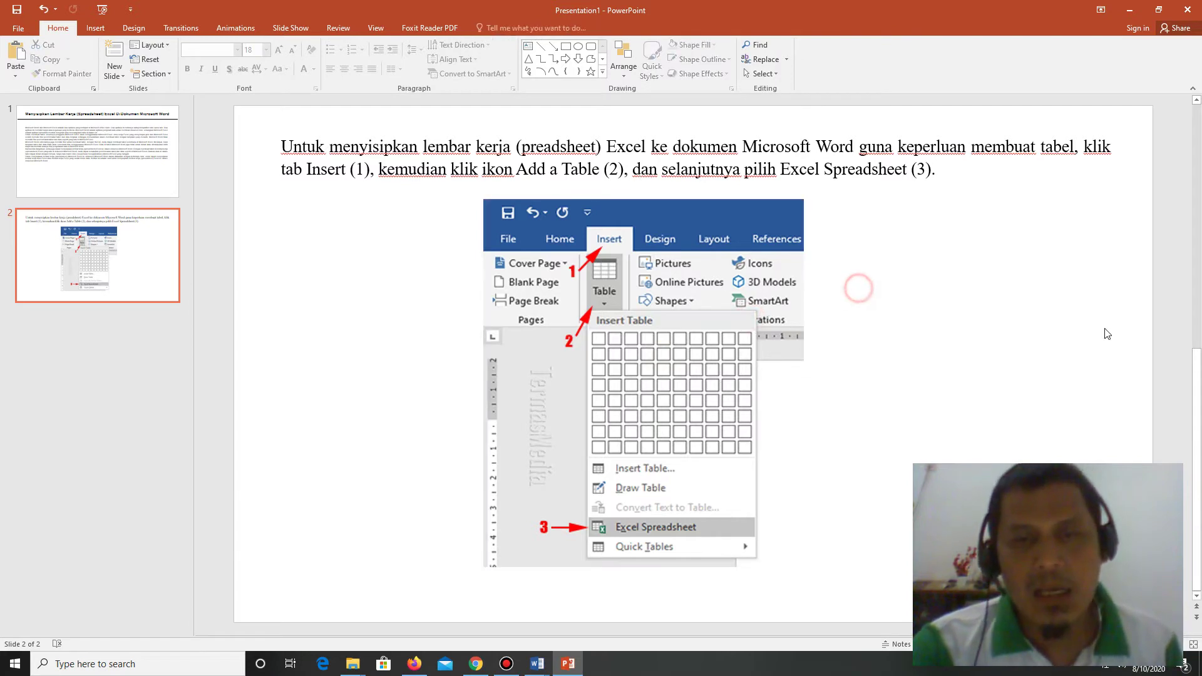
{"action": "left_click", "coordinate": [902, 313]}
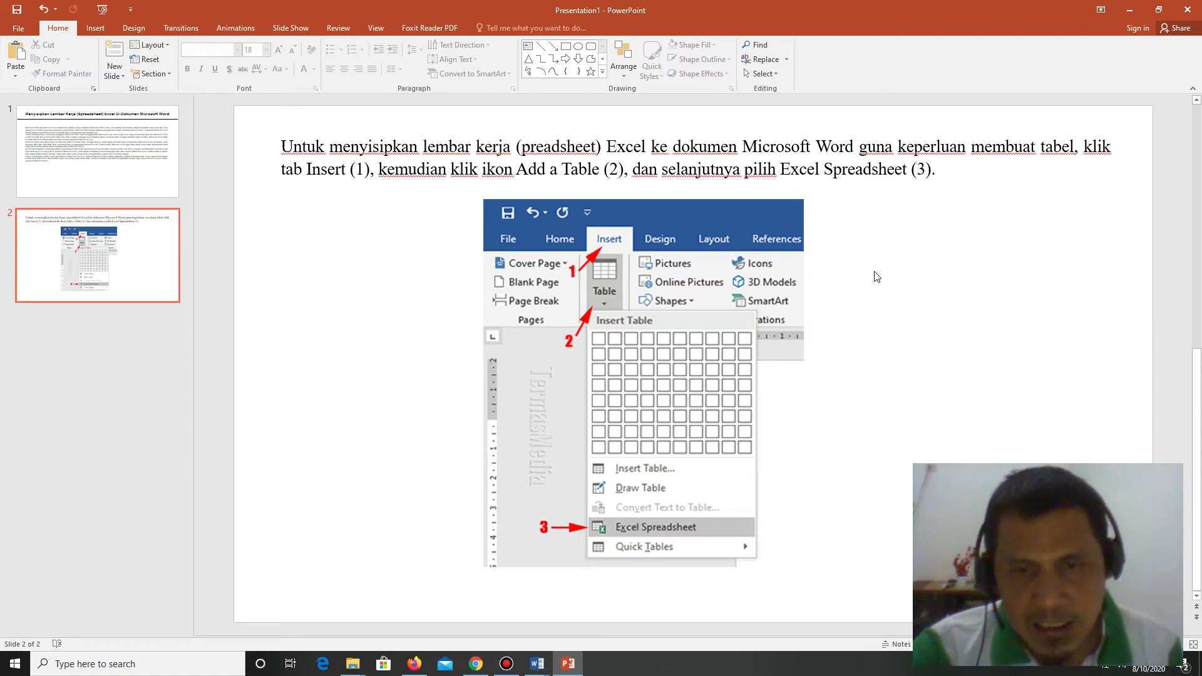
{"action": "left_click", "coordinate": [686, 258]}
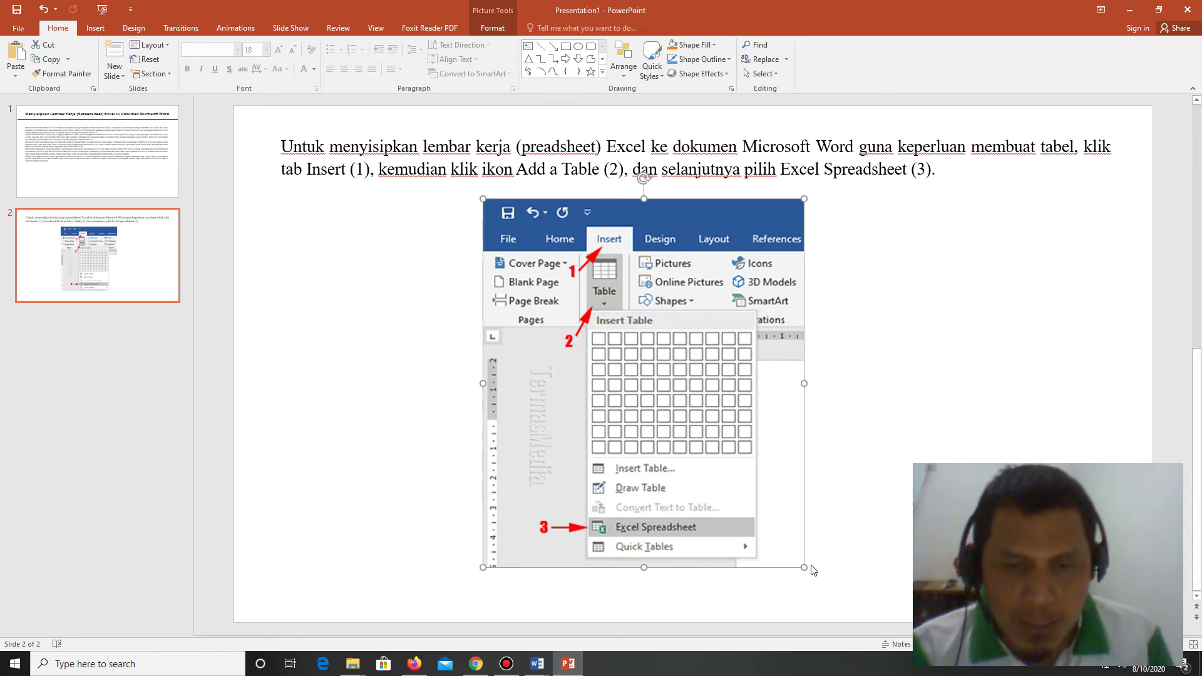
{"action": "left_click_drag", "start_coordinate": [802, 565], "coordinate": [679, 417]}
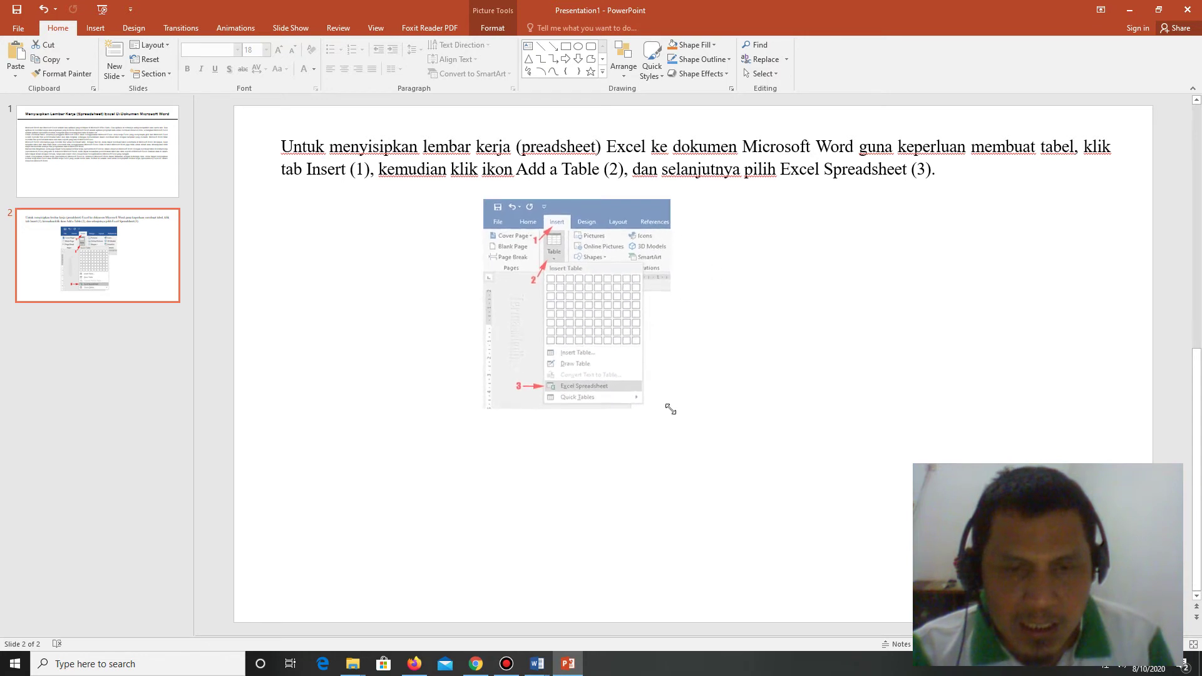
{"action": "left_click_drag", "start_coordinate": [773, 307], "coordinate": [899, 306]}
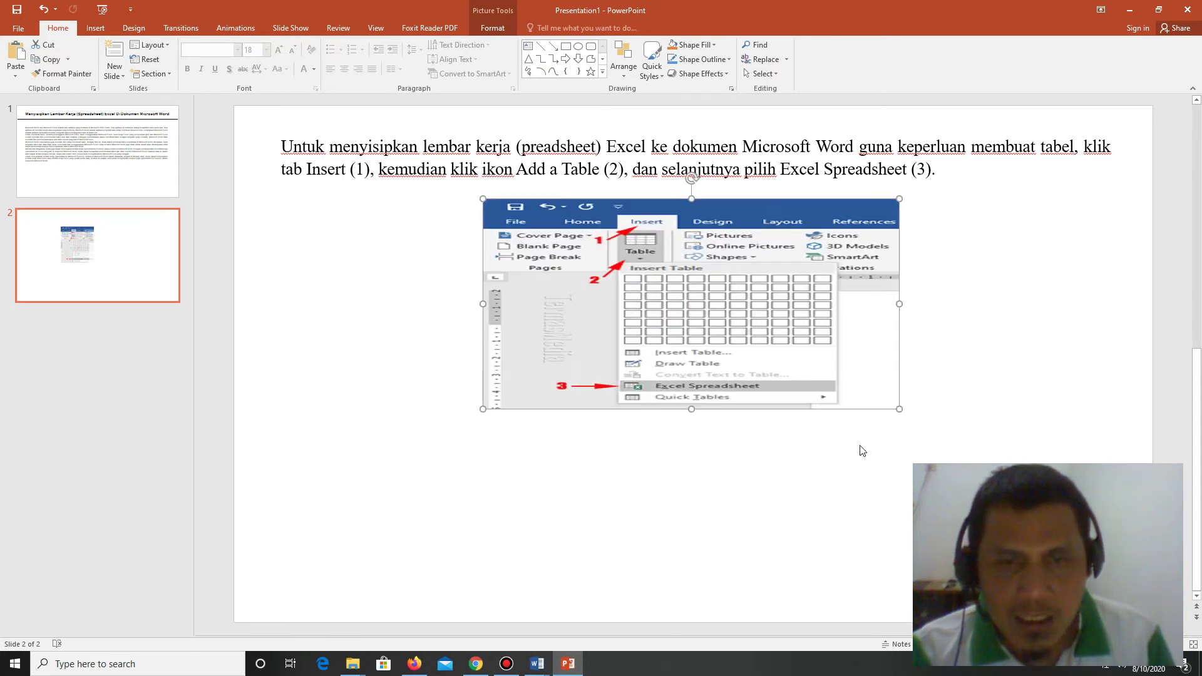
{"action": "key", "text": "ctrl+z"}
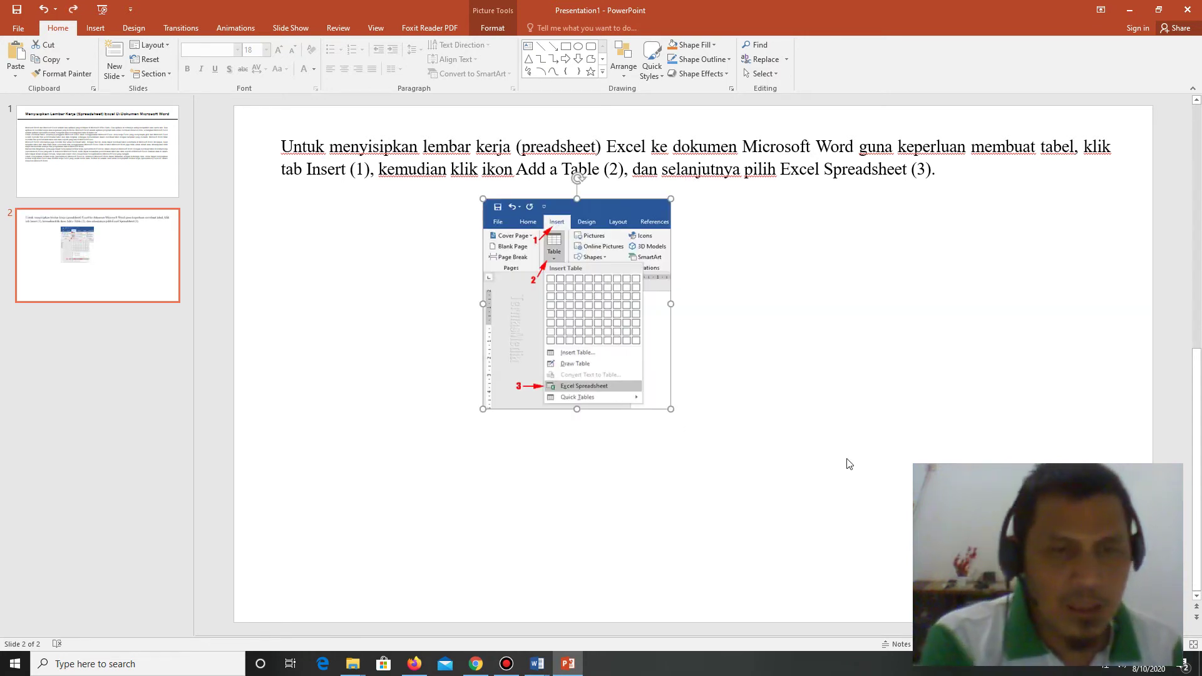
{"action": "left_click_drag", "start_coordinate": [671, 409], "coordinate": [810, 555]}
{"action": "left_click", "coordinate": [846, 321]}
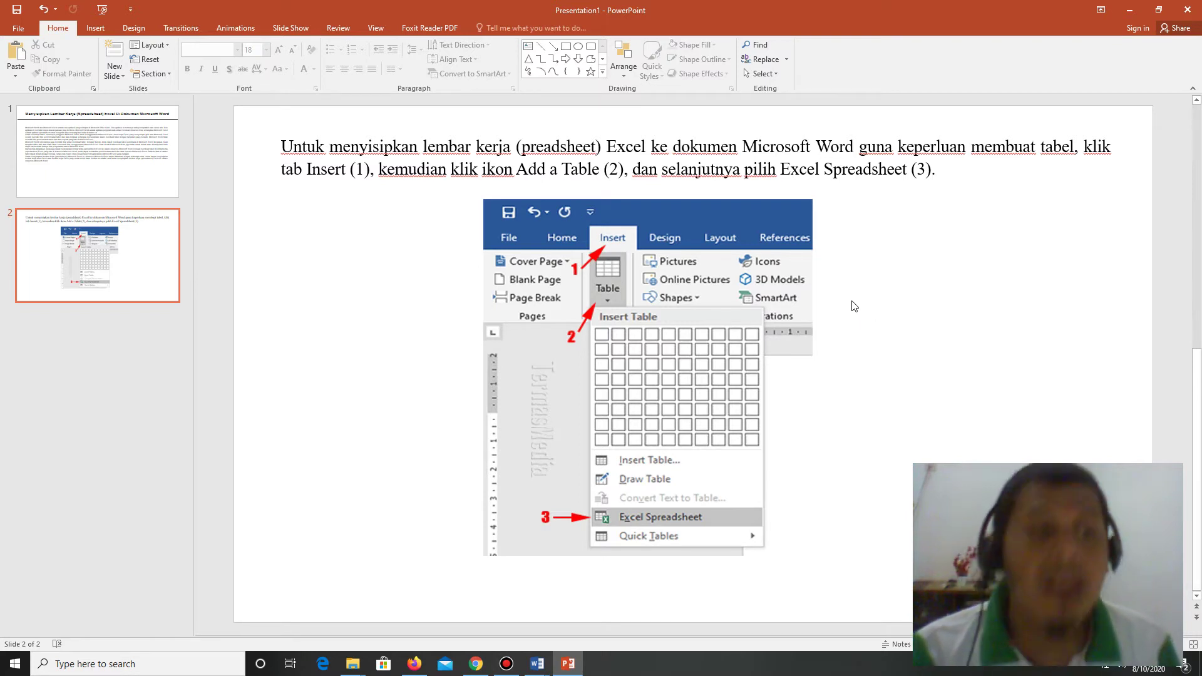
Add slide 3 after slide 2 and delete its title and content placeholders
{"action": "right_click", "coordinate": [147, 289]}
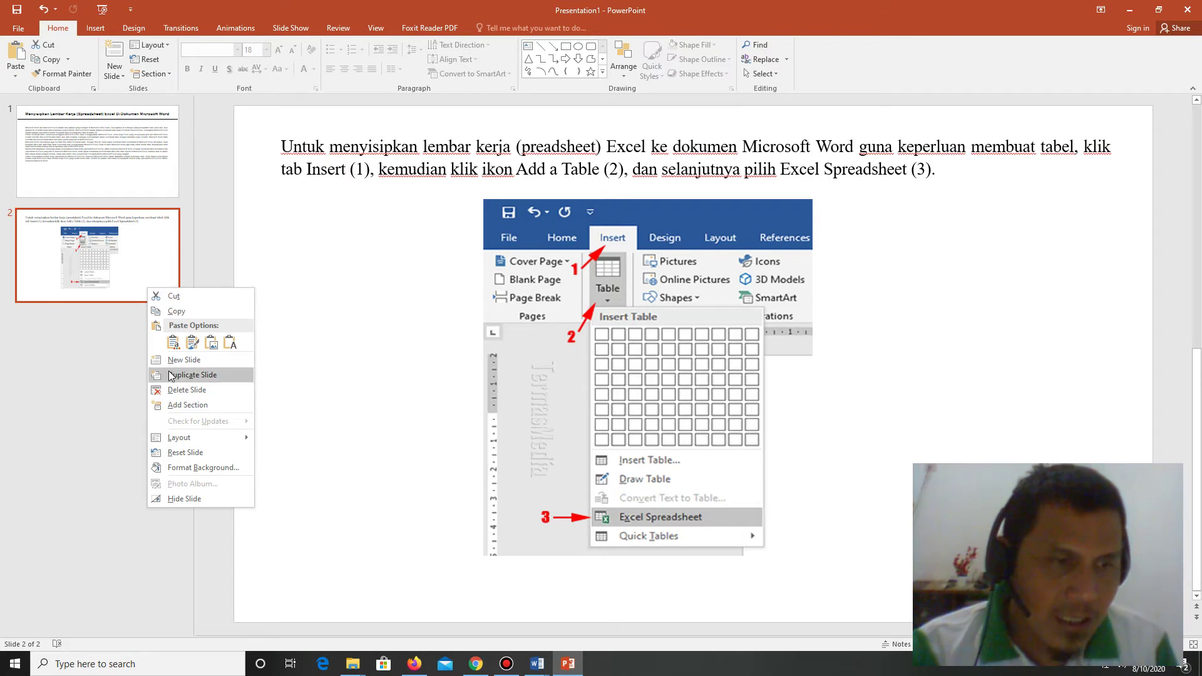
{"action": "right_click", "coordinate": [96, 283]}
{"action": "left_click", "coordinate": [136, 355]}
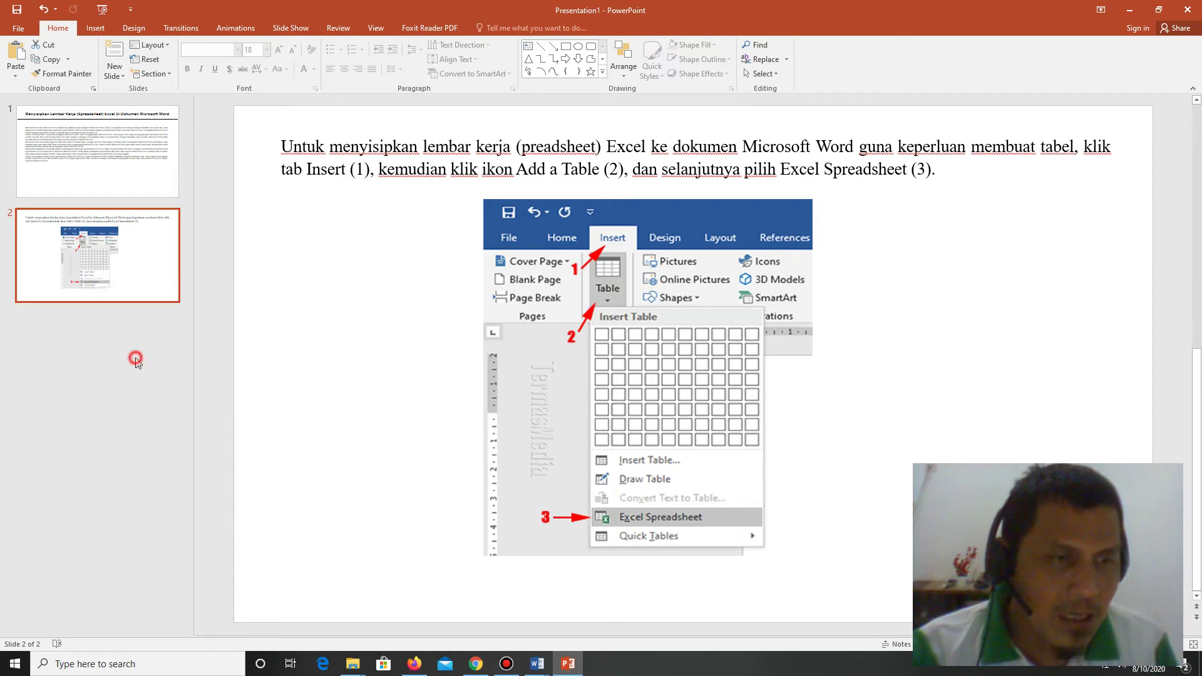
{"action": "left_click", "coordinate": [381, 133]}
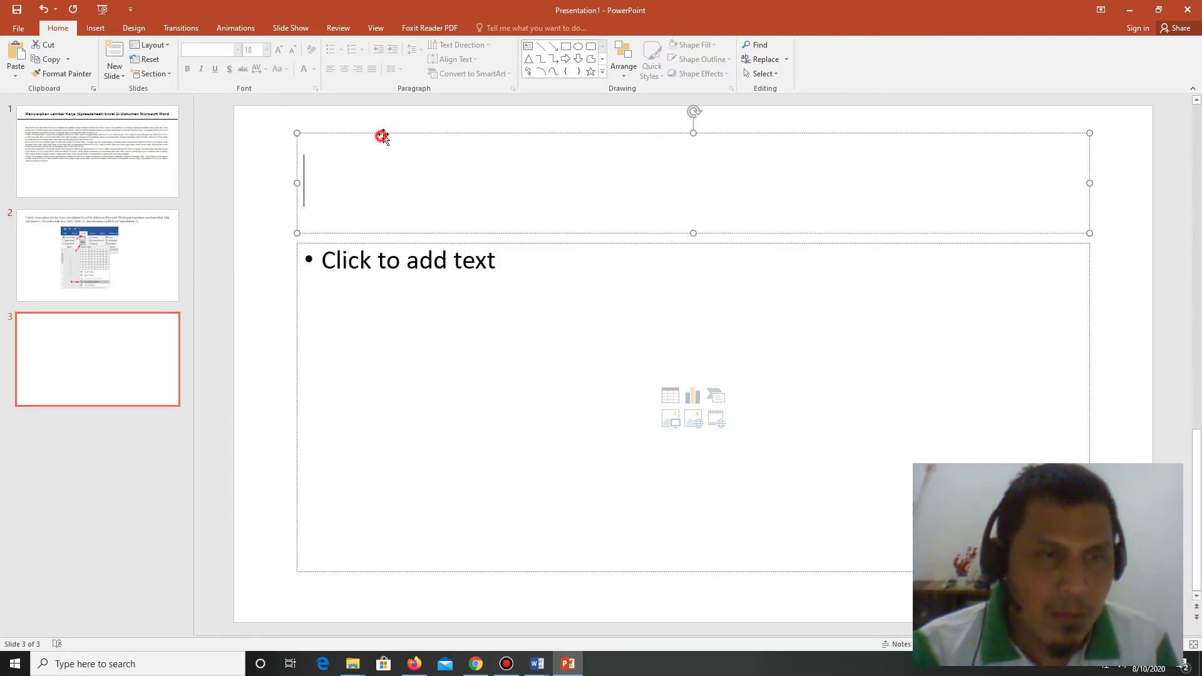
{"action": "left_click", "coordinate": [382, 130]}
{"action": "key", "text": "Delete"}
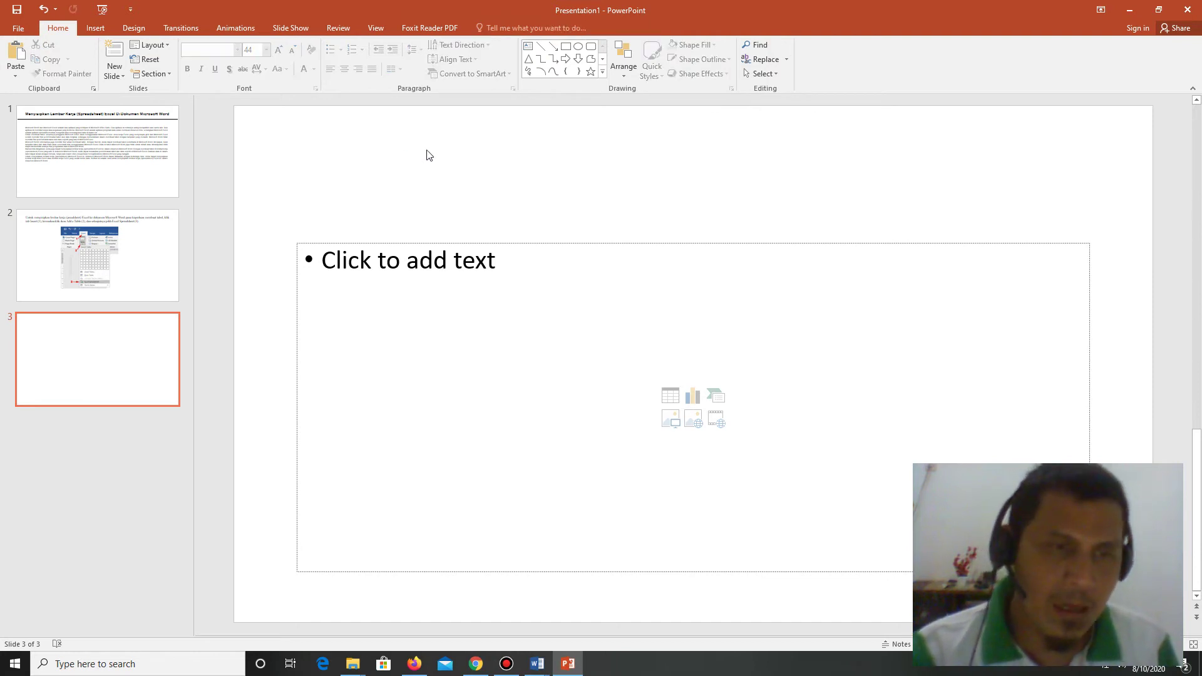
{"action": "left_click", "coordinate": [501, 243]}
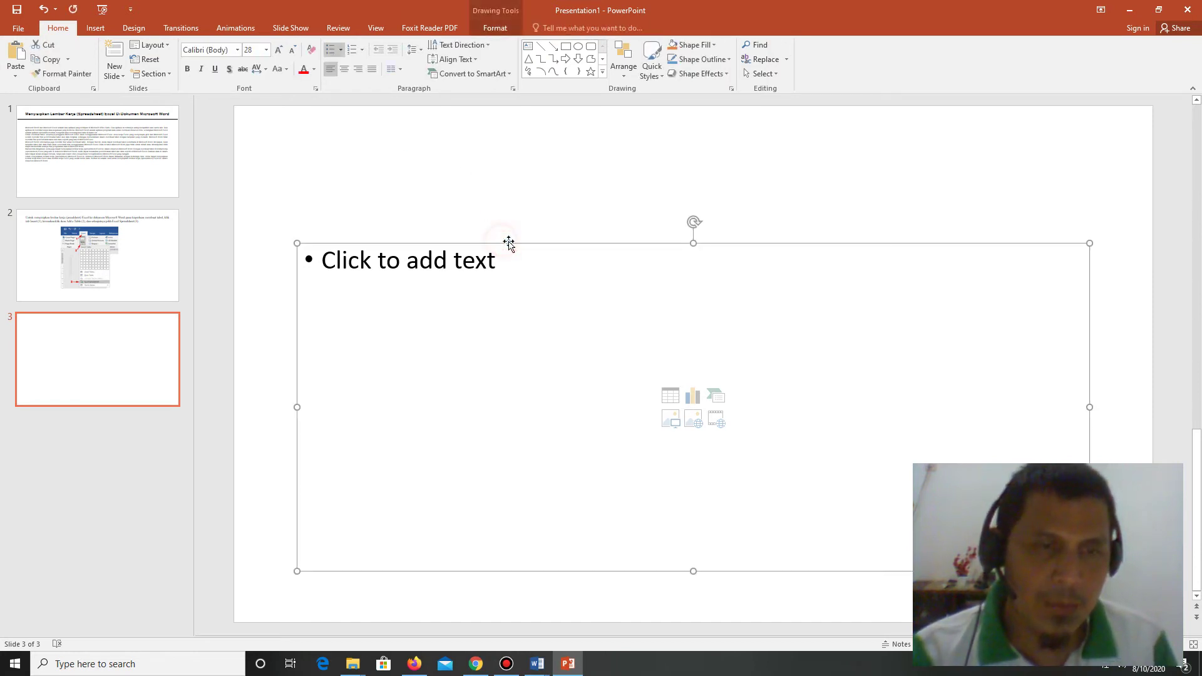
{"action": "key", "text": "Delete"}
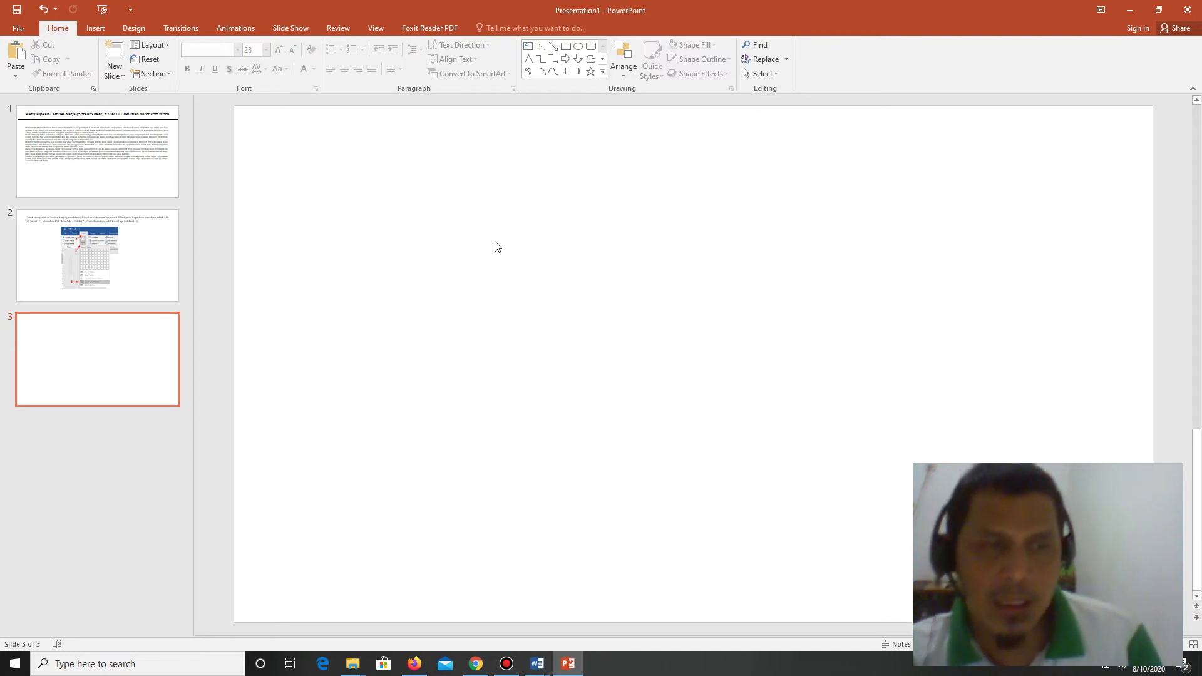
{"action": "left_click", "coordinate": [536, 662]}
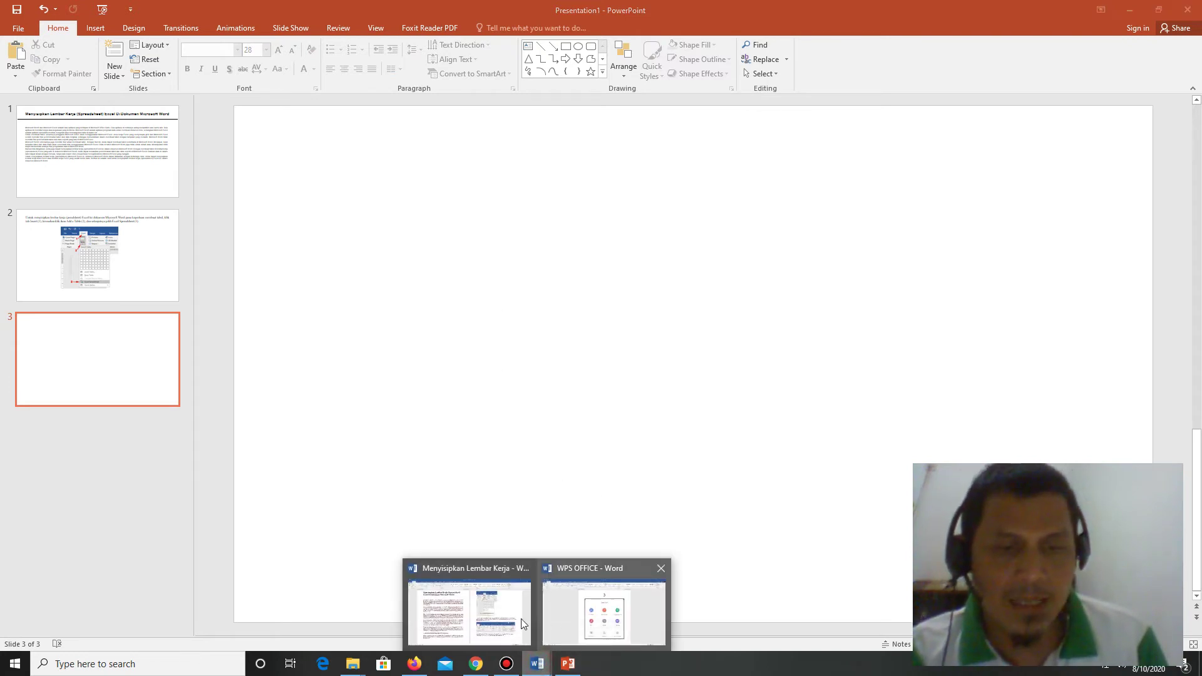
Copy the 'Cara lain untuk menyisipkan lembar kerja' paragraph and its screenshot from the Word article
{"action": "left_click", "coordinate": [470, 604]}
{"action": "scroll", "coordinate": [774, 365], "scroll_direction": "down", "scroll_amount": 2}
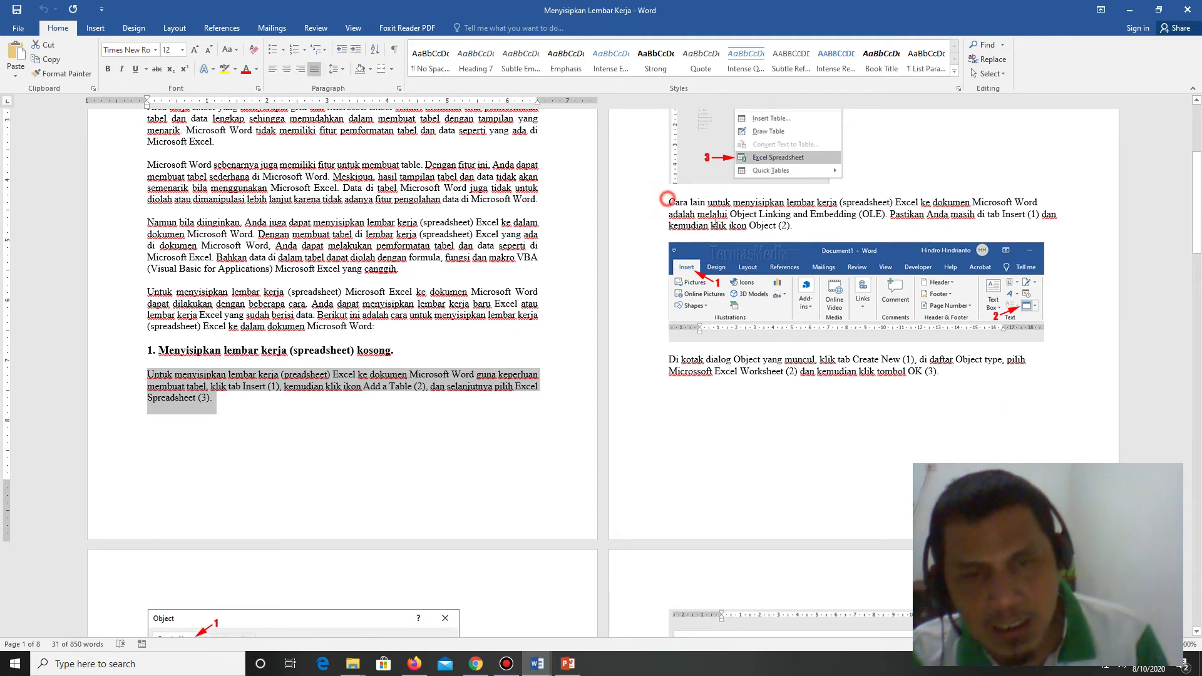
{"action": "left_click_drag", "start_coordinate": [667, 200], "coordinate": [794, 228]}
{"action": "left_click_drag", "start_coordinate": [1044, 330], "coordinate": [1046, 342]}
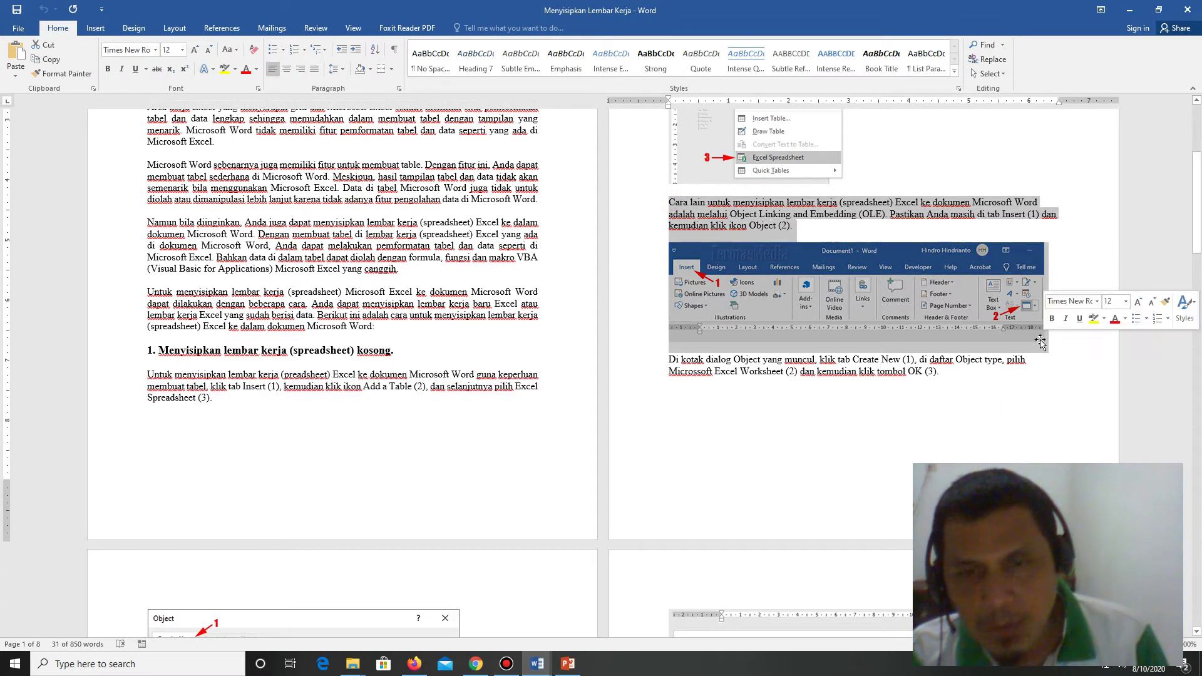
{"action": "right_click", "coordinate": [910, 217]}
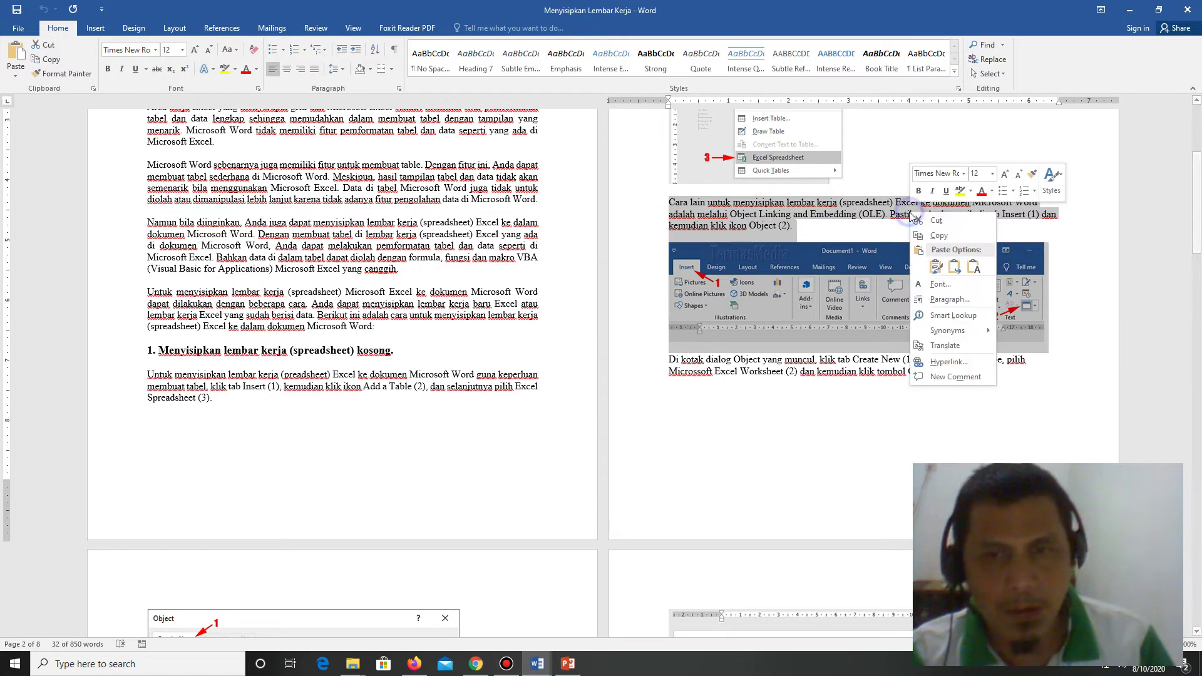
{"action": "left_click", "coordinate": [567, 664]}
{"action": "right_click", "coordinate": [553, 188]}
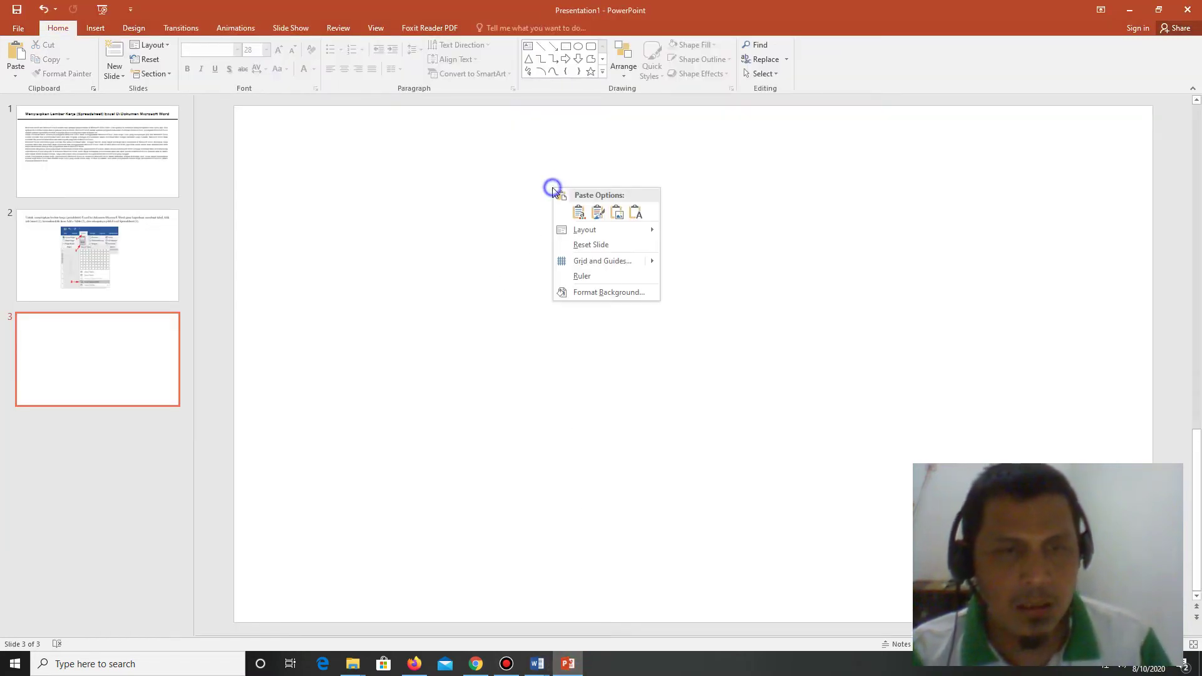
Paste the Object Linking and Embedding content onto slide 3 and enlarge the screenshot near the centre
{"action": "left_click", "coordinate": [578, 212]}
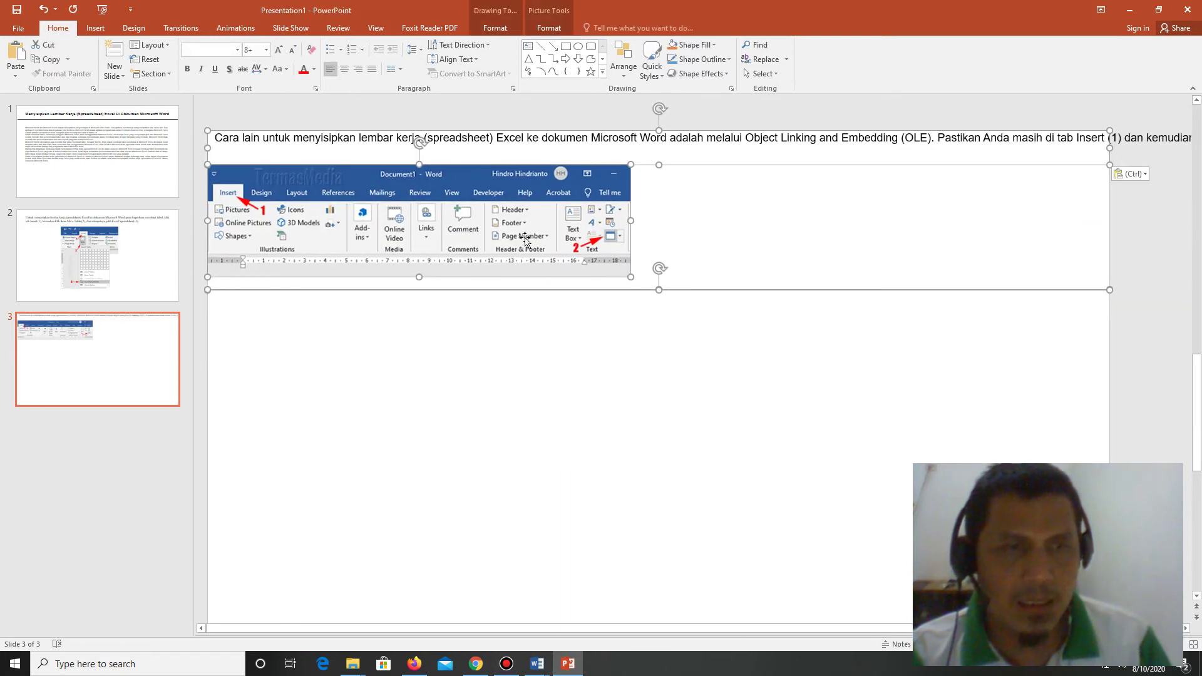
{"action": "left_click_drag", "start_coordinate": [525, 239], "coordinate": [534, 332]}
{"action": "left_click", "coordinate": [569, 187]}
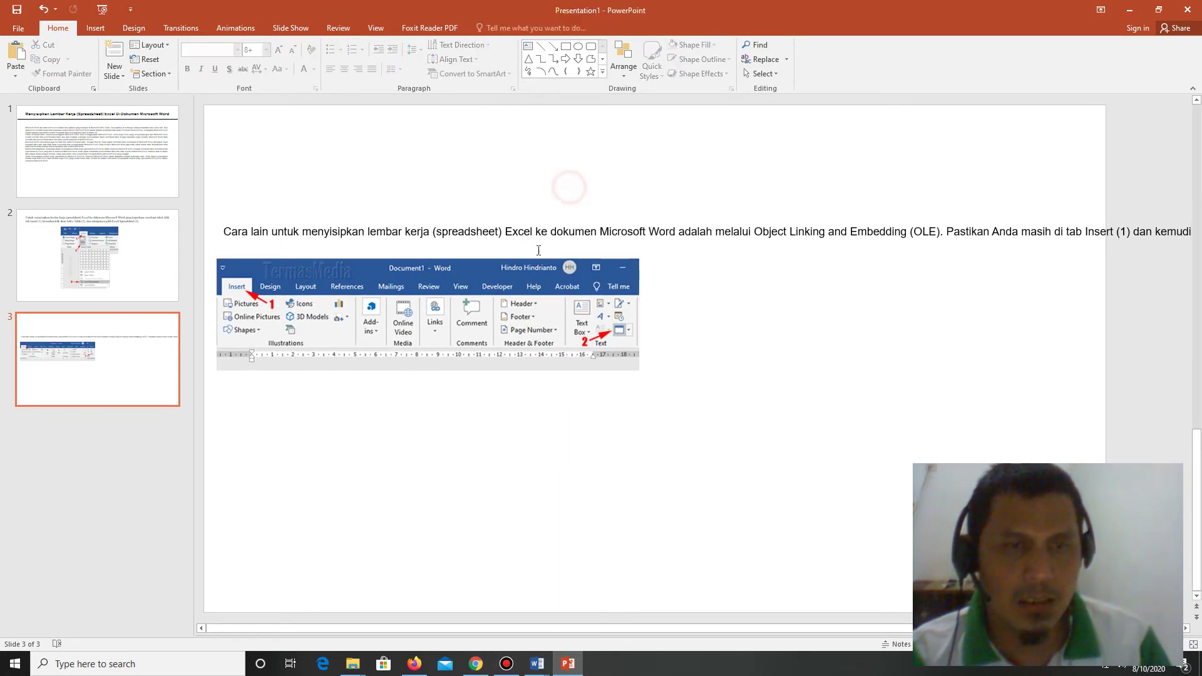
{"action": "left_click_drag", "start_coordinate": [532, 269], "coordinate": [780, 304]}
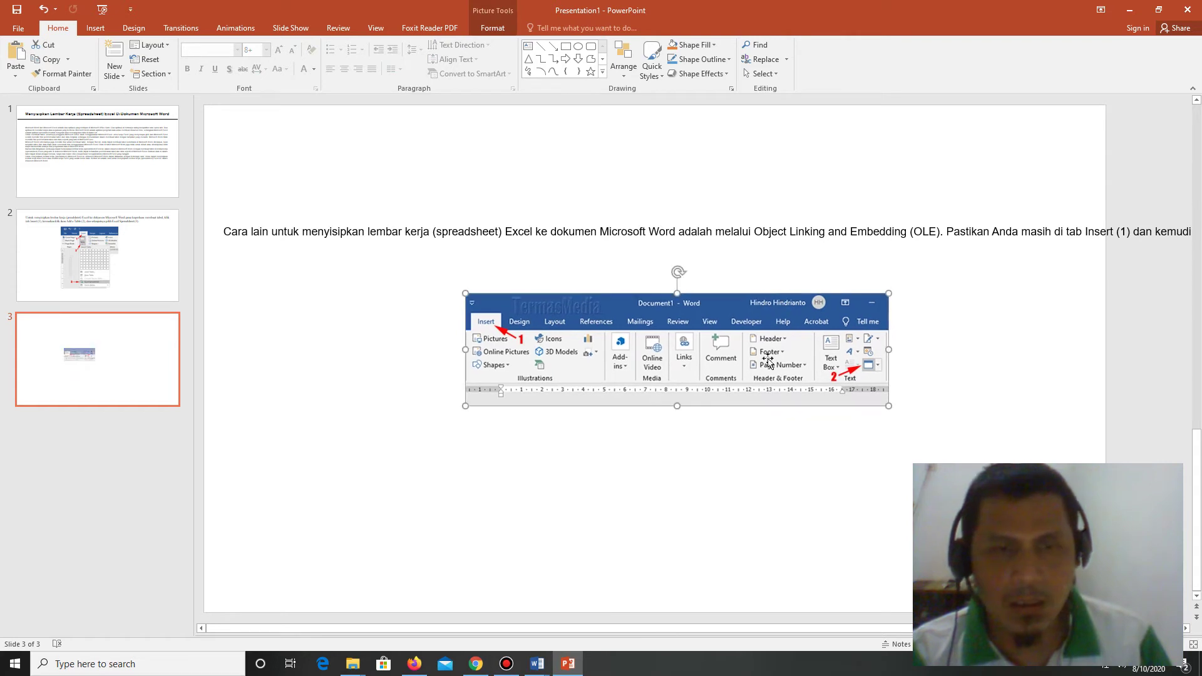
{"action": "left_click_drag", "start_coordinate": [889, 406], "coordinate": [950, 450]}
{"action": "left_click_drag", "start_coordinate": [783, 350], "coordinate": [701, 354]}
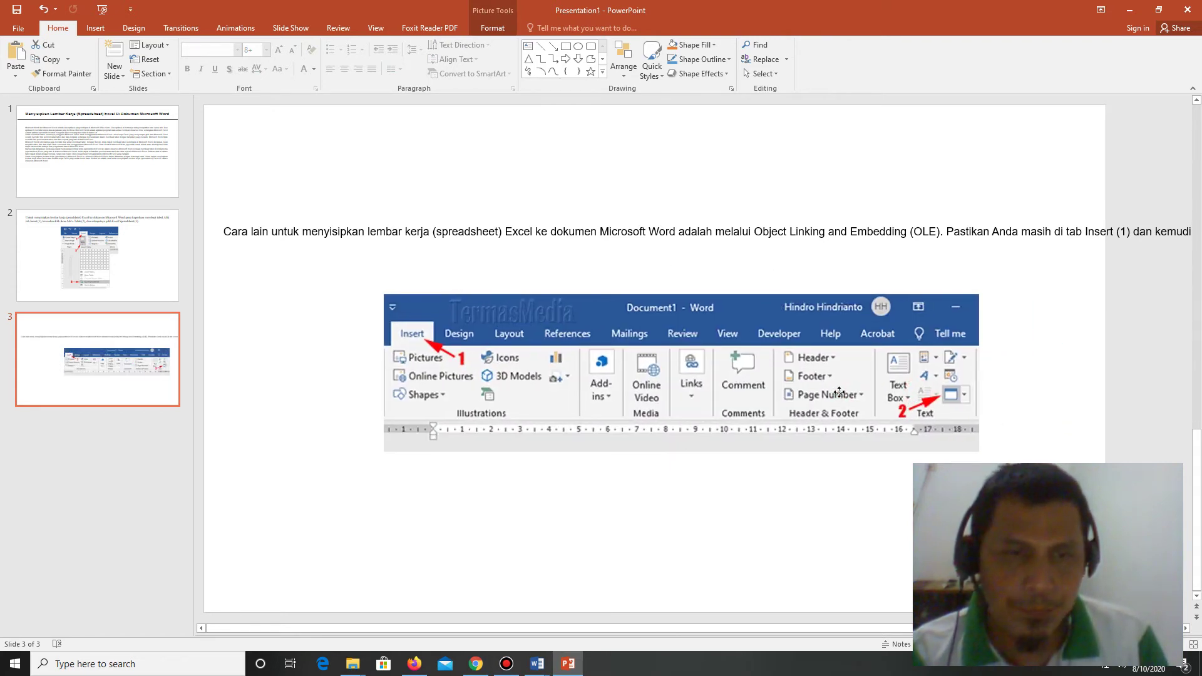
Fit the paragraph to two lines at the slide top and raise the screenshot beneath it
{"action": "left_click", "coordinate": [697, 251]}
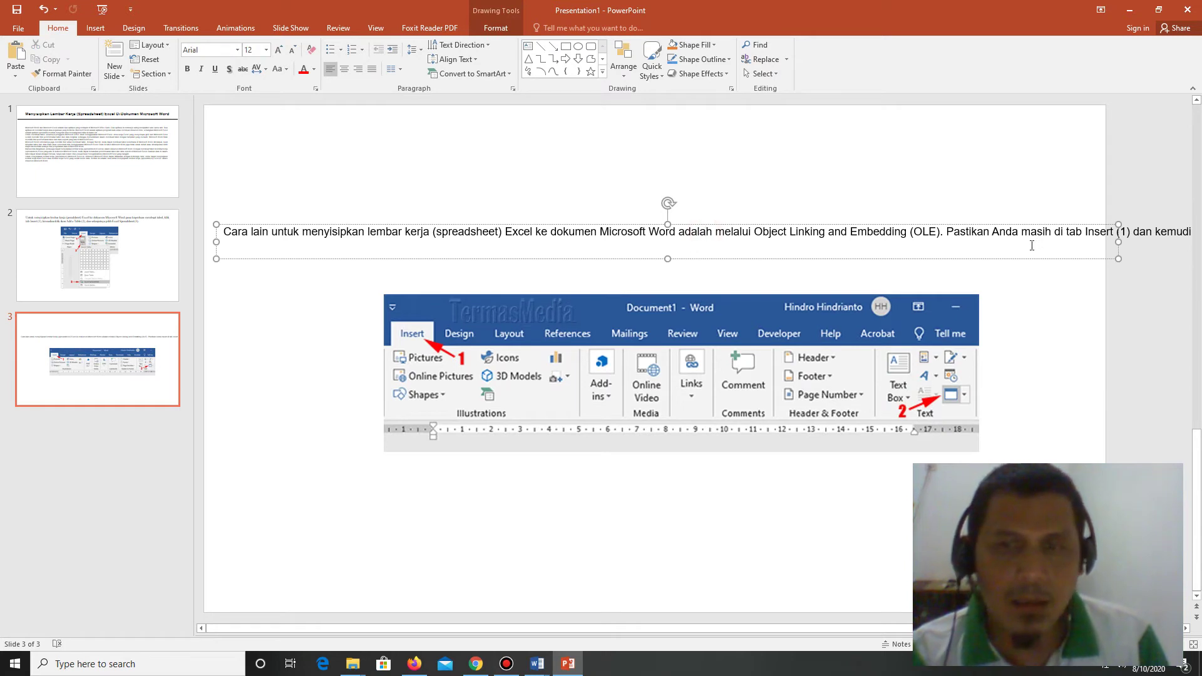
{"action": "left_click_drag", "start_coordinate": [1118, 241], "coordinate": [1022, 242]}
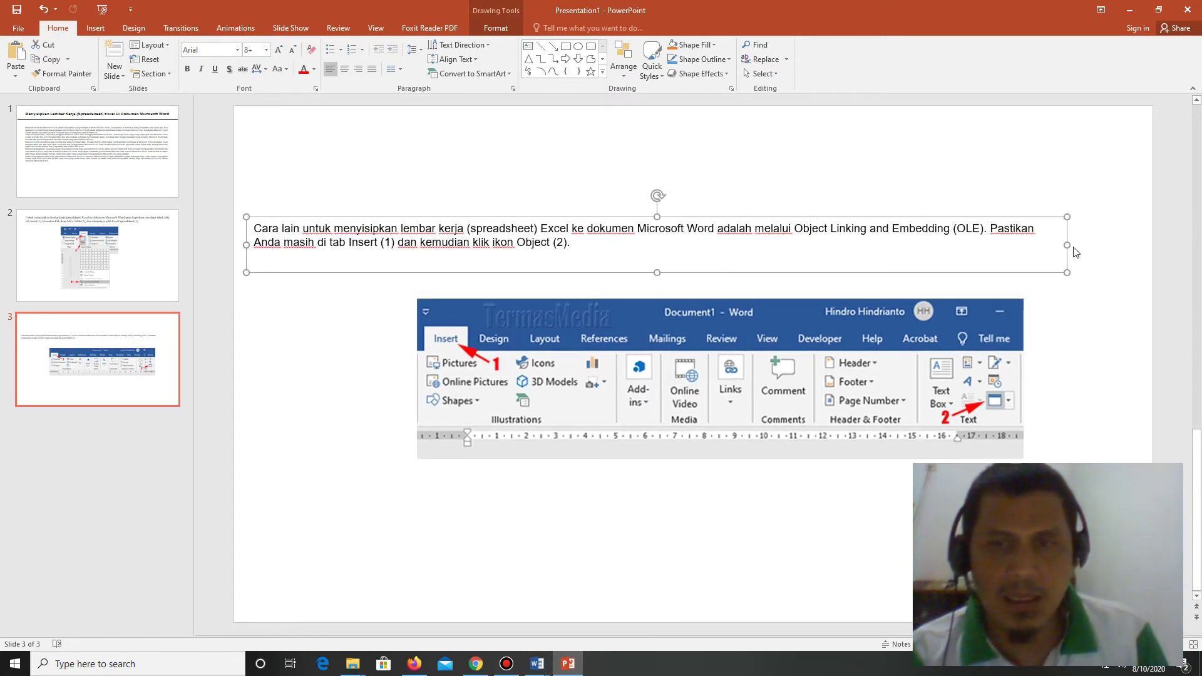
{"action": "left_click_drag", "start_coordinate": [1069, 244], "coordinate": [1125, 247]}
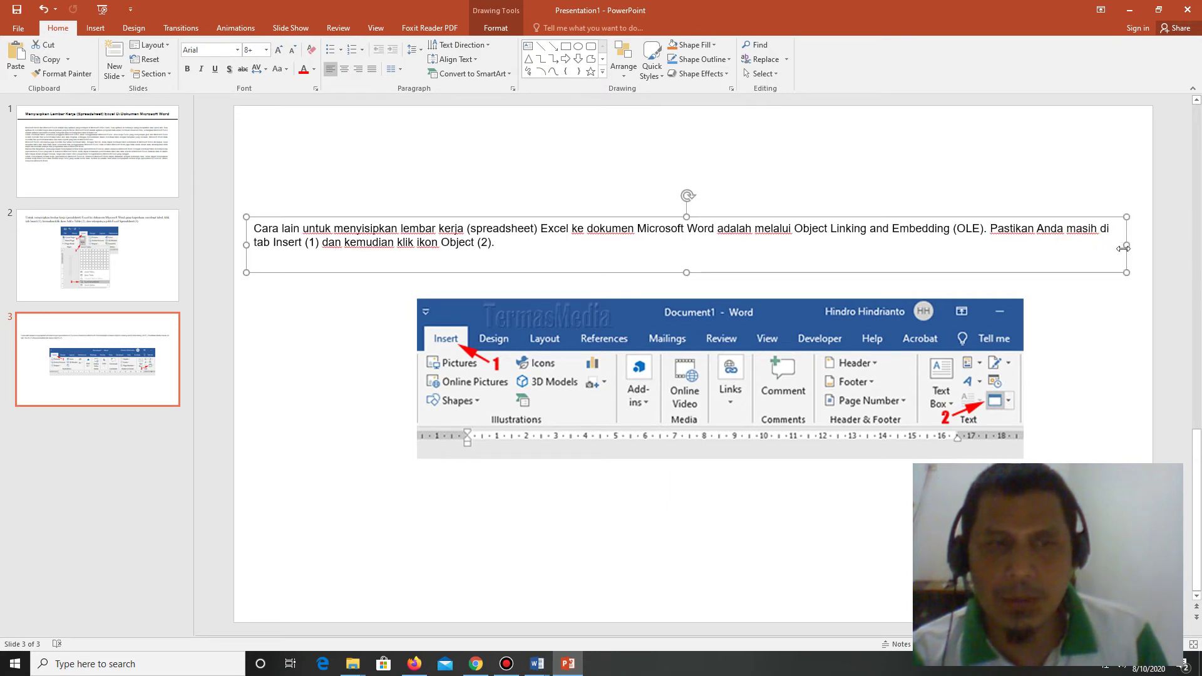
{"action": "left_click_drag", "start_coordinate": [814, 216], "coordinate": [816, 157]}
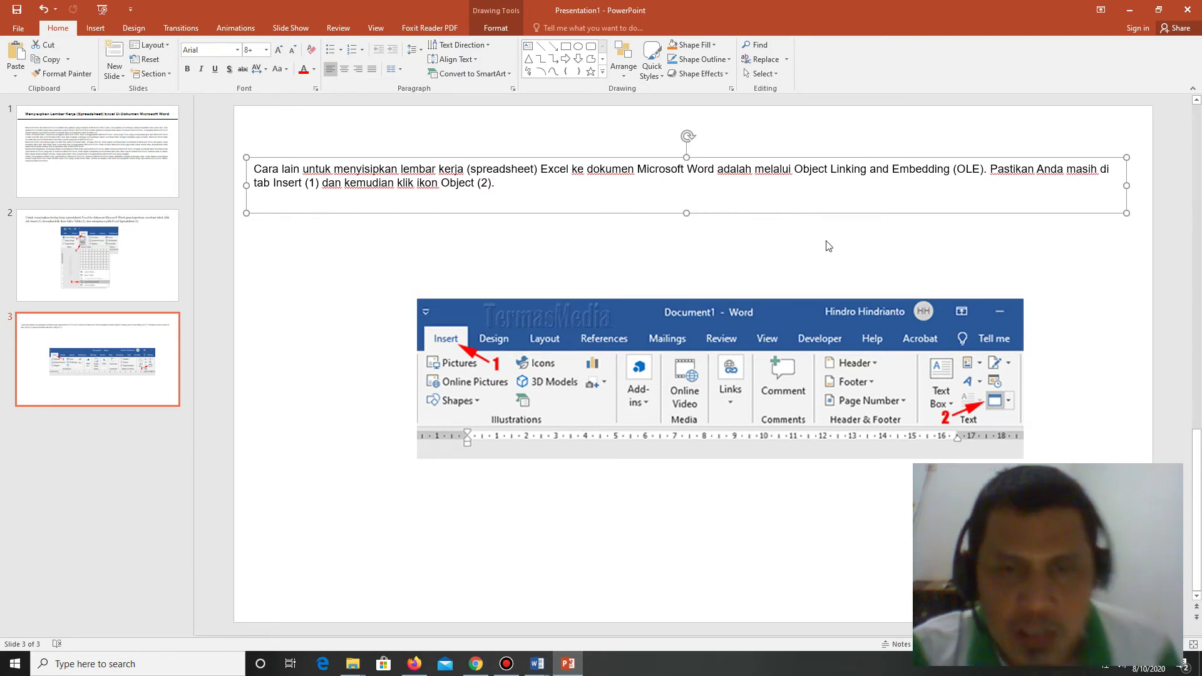
{"action": "left_click", "coordinate": [783, 213]}
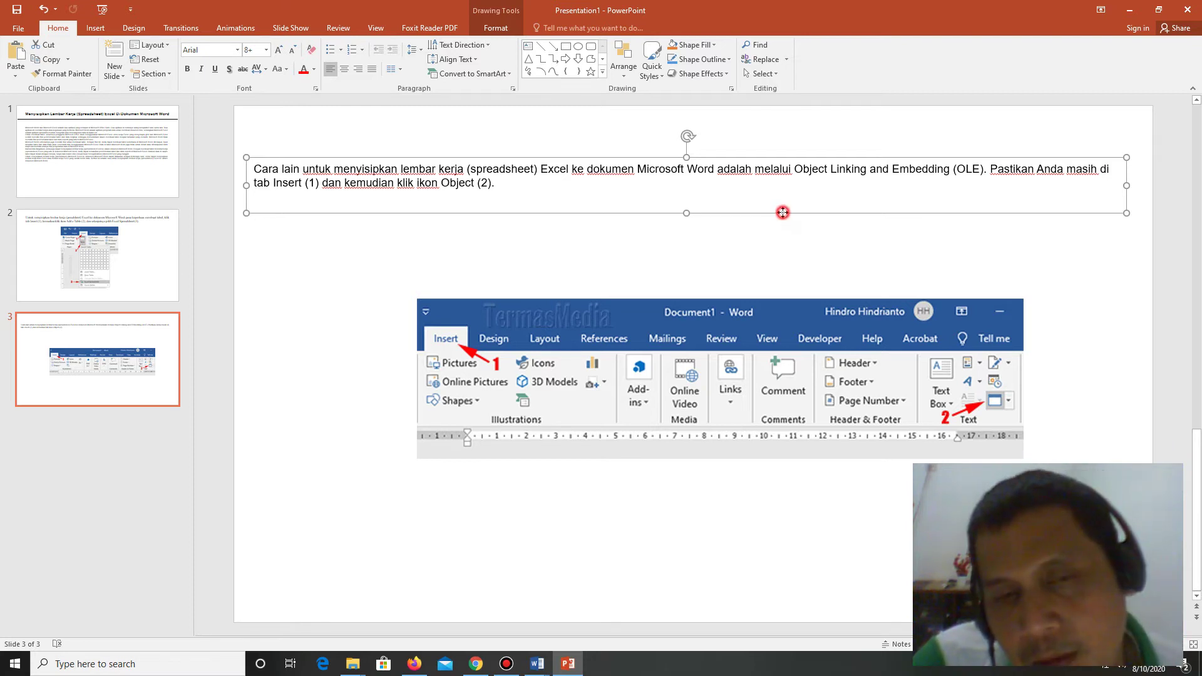
{"action": "mouse_move", "coordinate": [782, 212]}
{"action": "left_mouse_down"}
{"action": "mouse_move", "coordinate": [795, 258]}
{"action": "mouse_move", "coordinate": [793, 200]}
{"action": "left_mouse_up"}
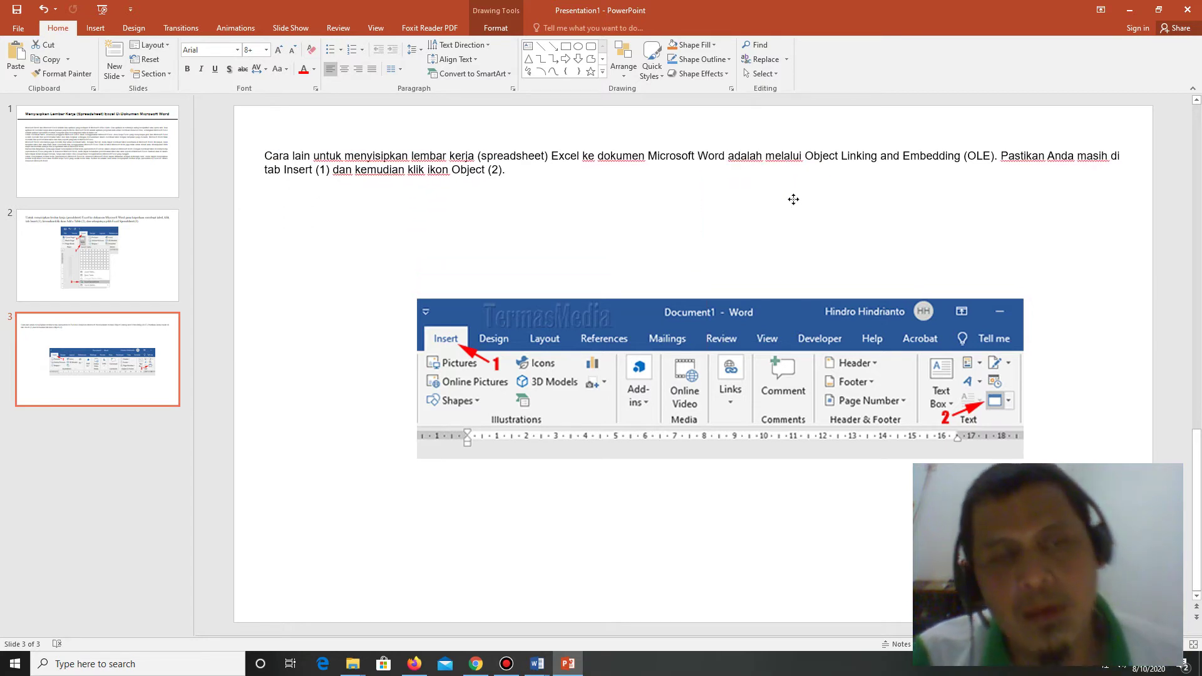
{"action": "left_click_drag", "start_coordinate": [793, 199], "coordinate": [793, 199]}
{"action": "left_click", "coordinate": [776, 311]}
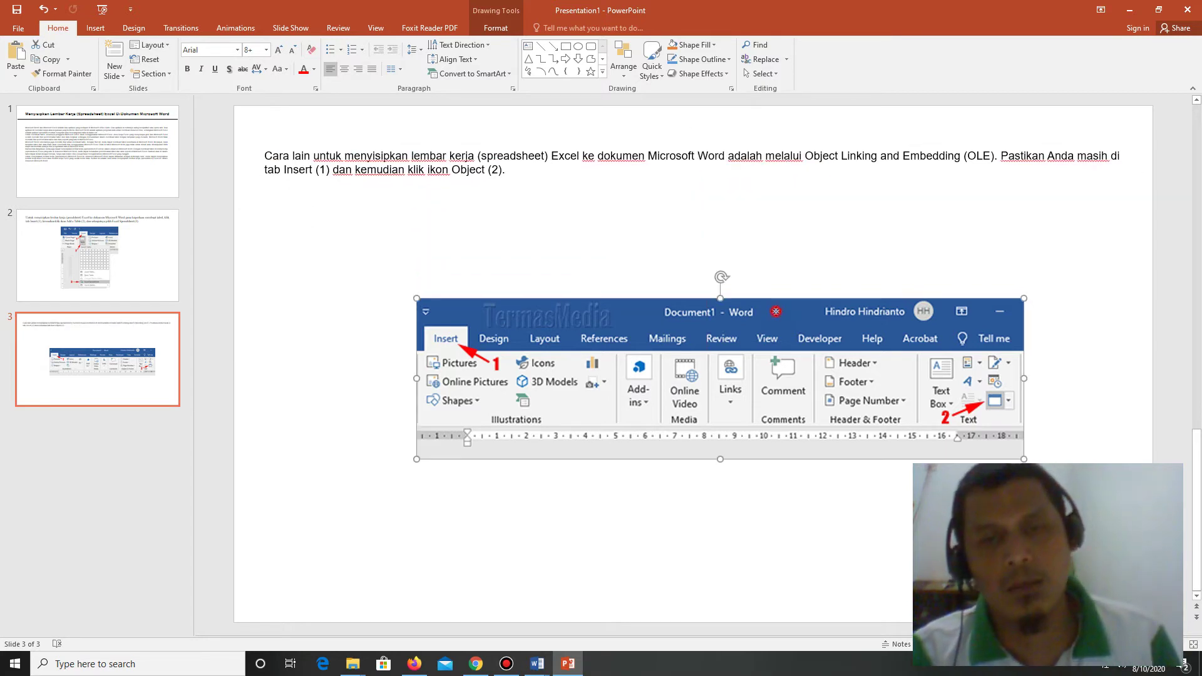
{"action": "left_click_drag", "start_coordinate": [776, 312], "coordinate": [761, 253]}
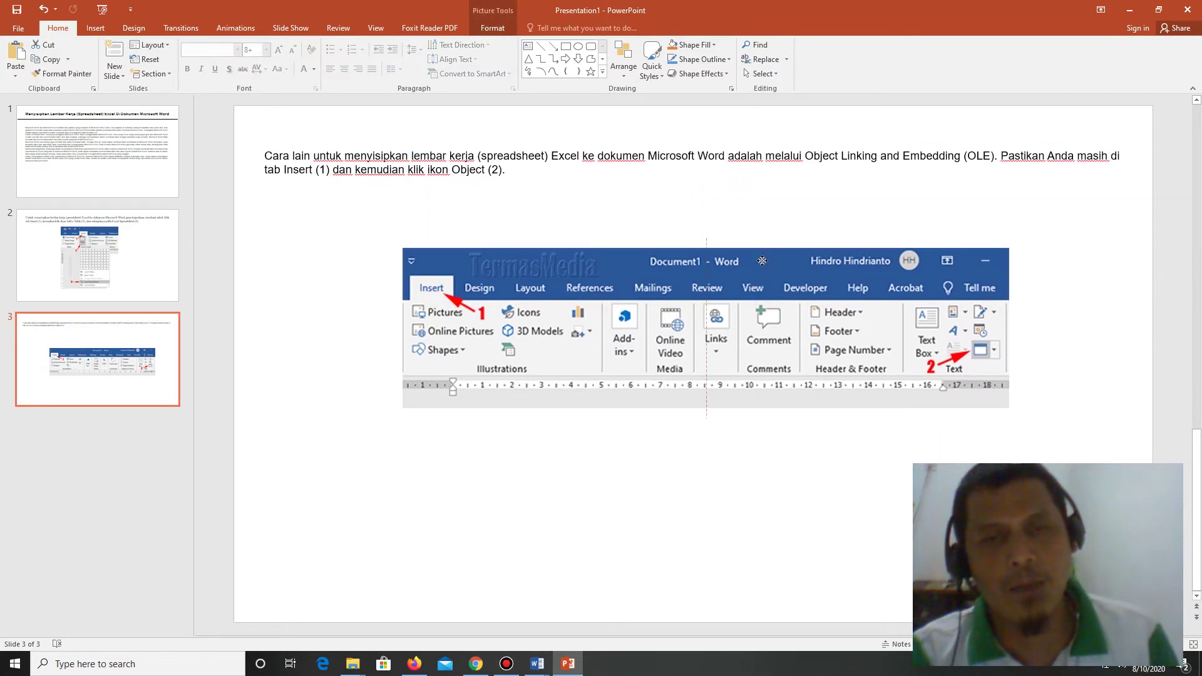
{"action": "left_click", "coordinate": [1102, 362]}
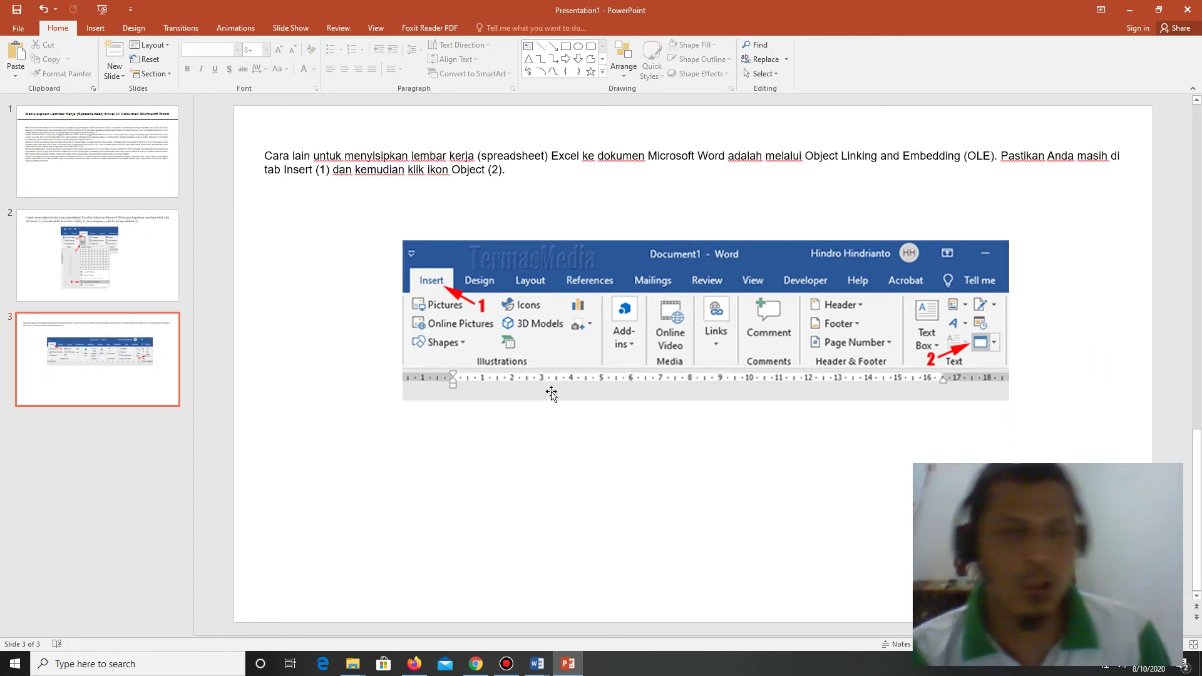
Duplicate slide 3 as slide 4 and delete its screenshot and paragraph text box
{"action": "right_click", "coordinate": [109, 384]}
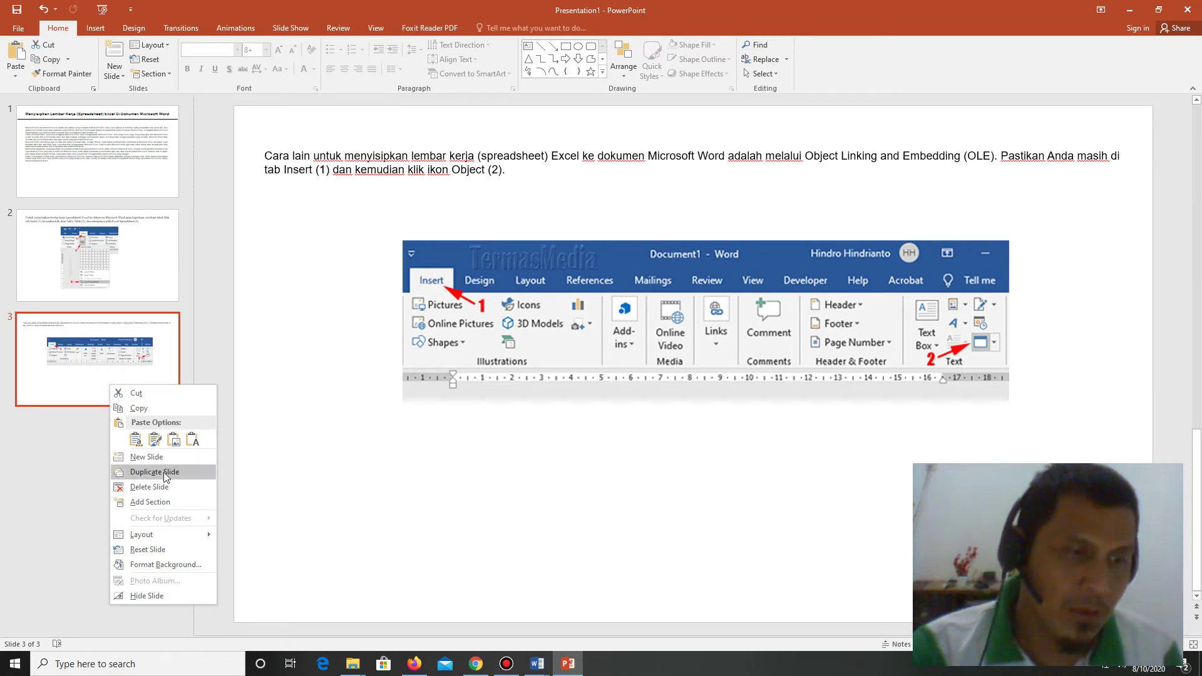
{"action": "left_click", "coordinate": [200, 472]}
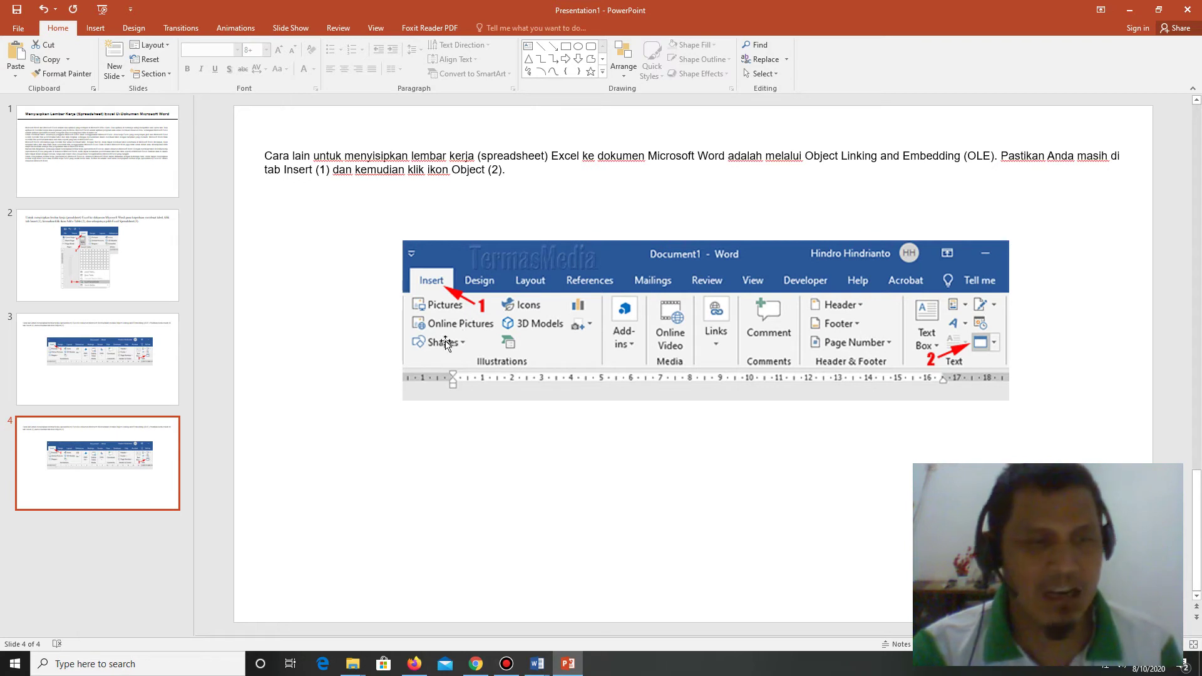
{"action": "left_click", "coordinate": [526, 306]}
{"action": "key", "text": "Delete"}
{"action": "left_click", "coordinate": [491, 171]}
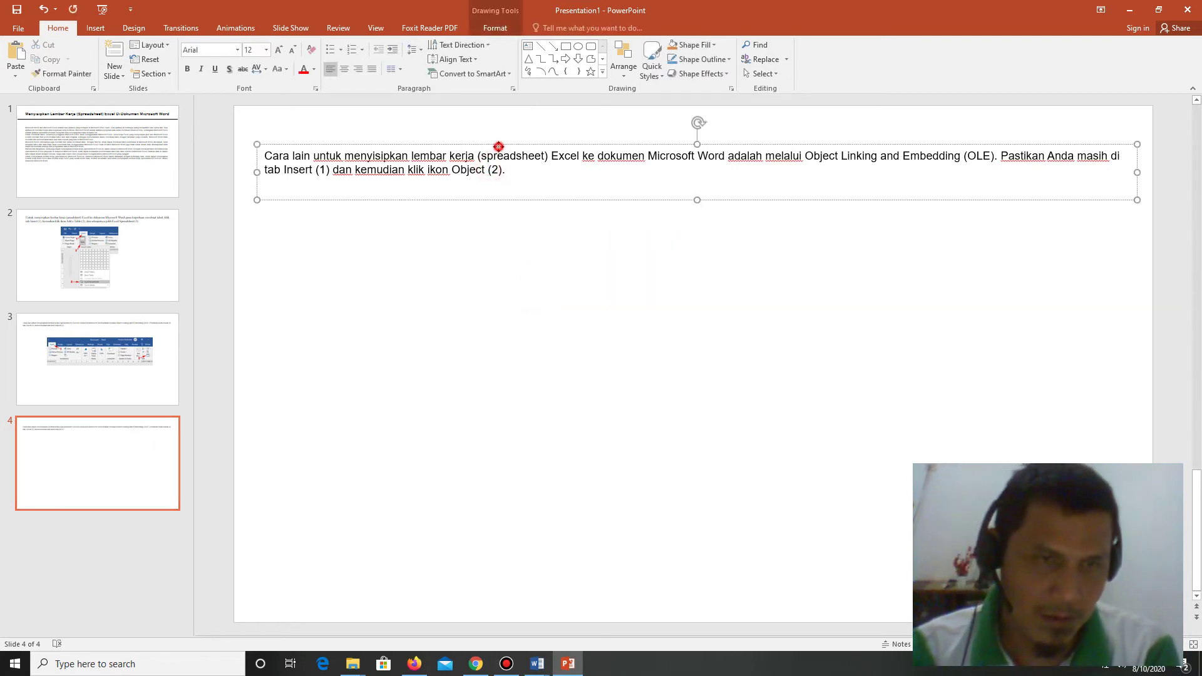
{"action": "left_click", "coordinate": [499, 144]}
{"action": "key", "text": "Delete"}
{"action": "left_click", "coordinate": [137, 348]}
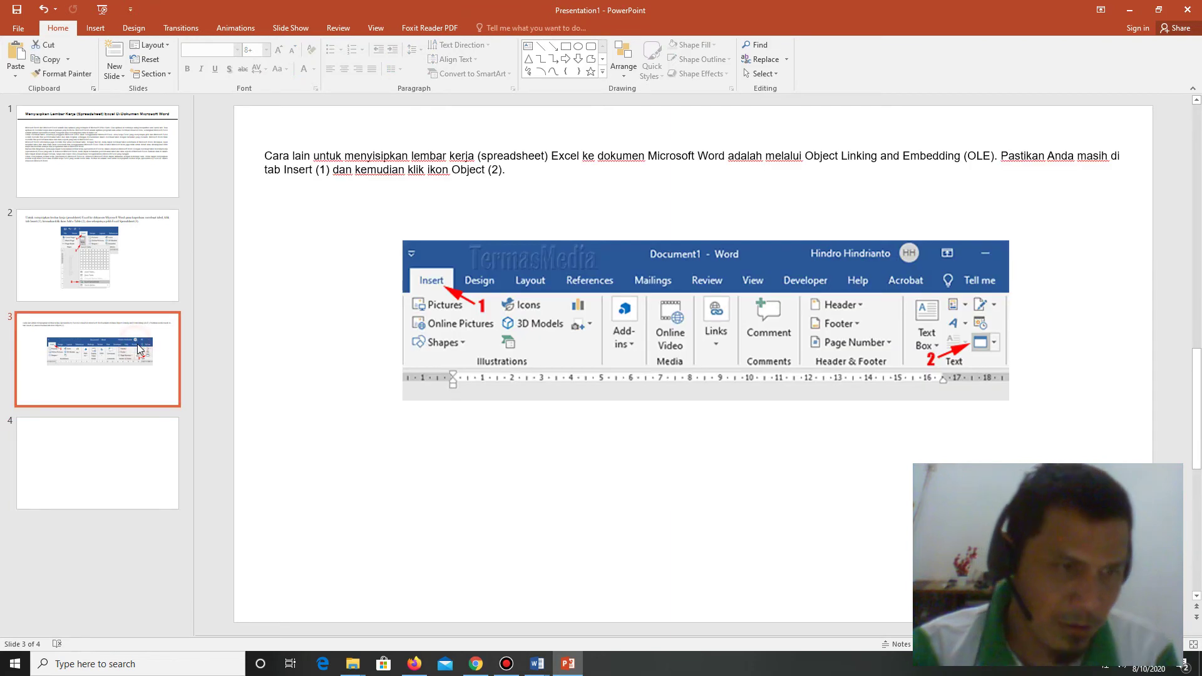
{"action": "left_click", "coordinate": [157, 423]}
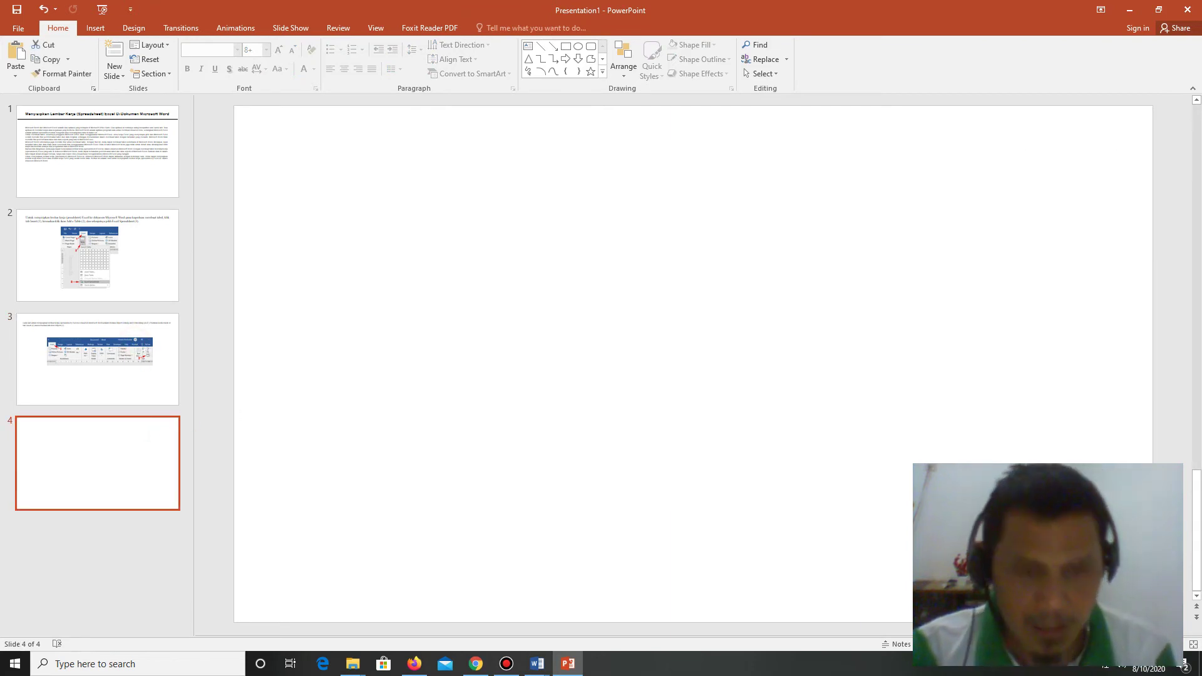
Select the 'Di kotak dialog Object yang muncul' paragraph and Object-dialog image in Word
{"action": "mouse_move", "coordinate": [536, 664]}
{"action": "left_click", "coordinate": [614, 601]}
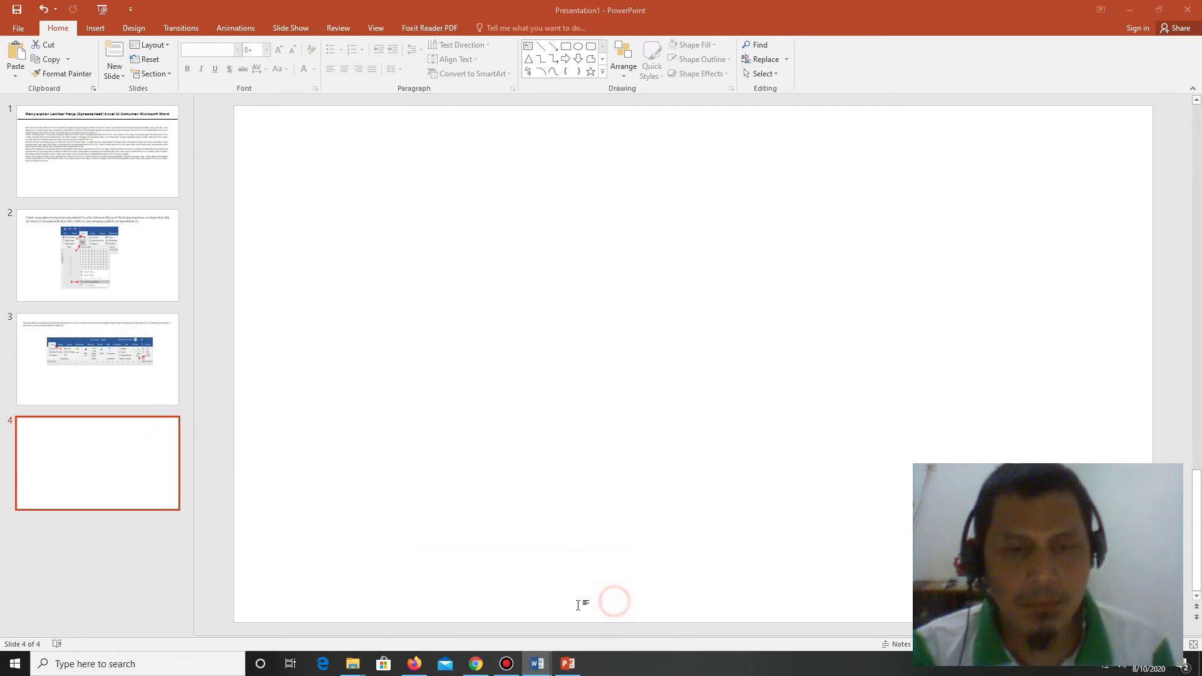
{"action": "left_click", "coordinate": [494, 621]}
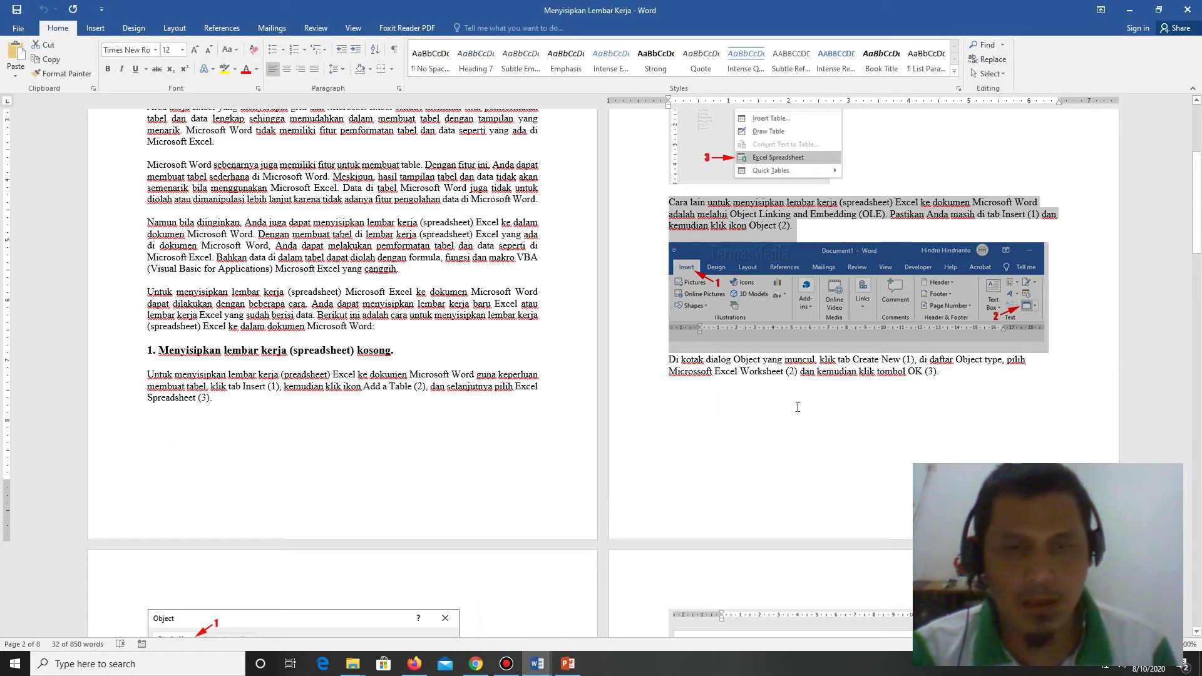
{"action": "scroll", "coordinate": [798, 407], "scroll_direction": "down", "scroll_amount": 3}
{"action": "left_click", "coordinate": [664, 244]}
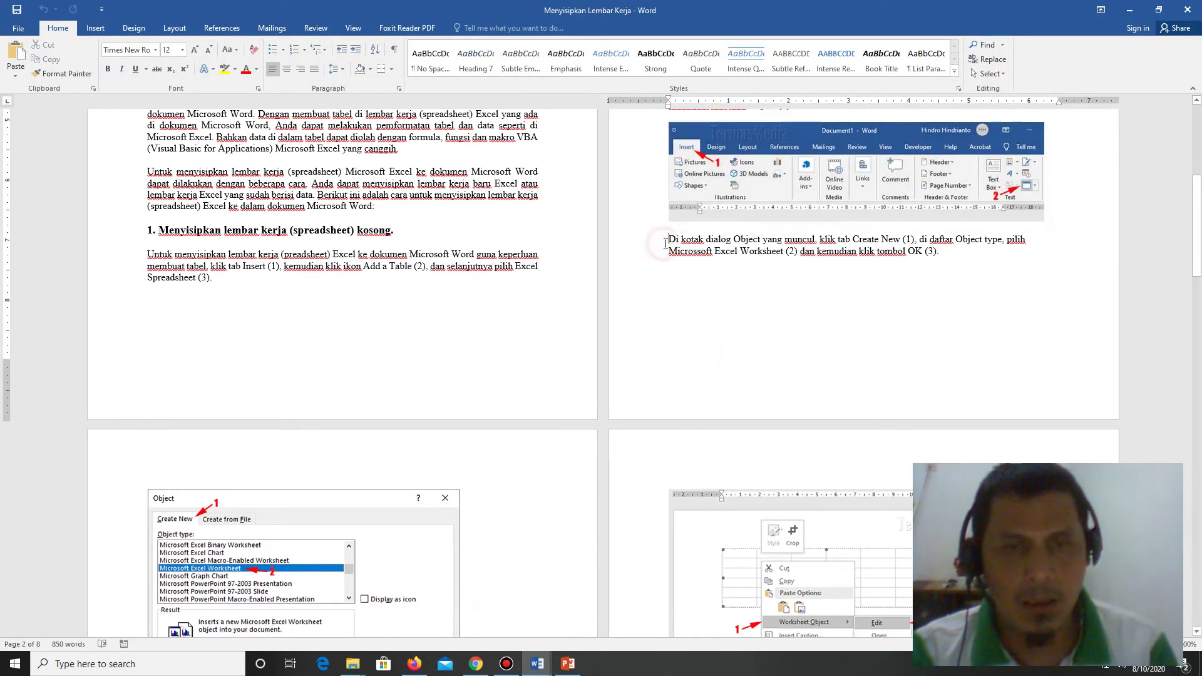
{"action": "key", "text": "Return"}
{"action": "key", "text": "Return"}
{"action": "key", "text": "Return"}
{"action": "key", "text": "Return"}
{"action": "key", "text": "Return"}
{"action": "key", "text": "Return"}
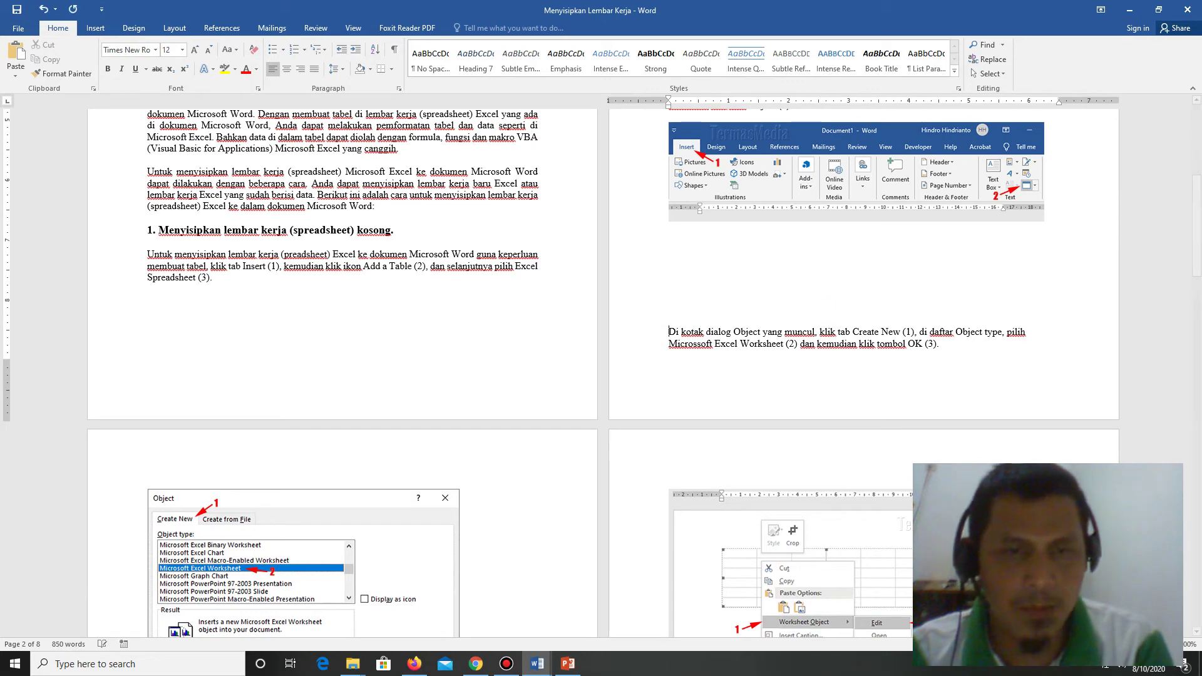
{"action": "key", "text": "Return"}
{"action": "scroll", "coordinate": [582, 346], "scroll_direction": "down", "scroll_amount": 3}
{"action": "scroll", "coordinate": [582, 346], "scroll_direction": "down", "scroll_amount": 2}
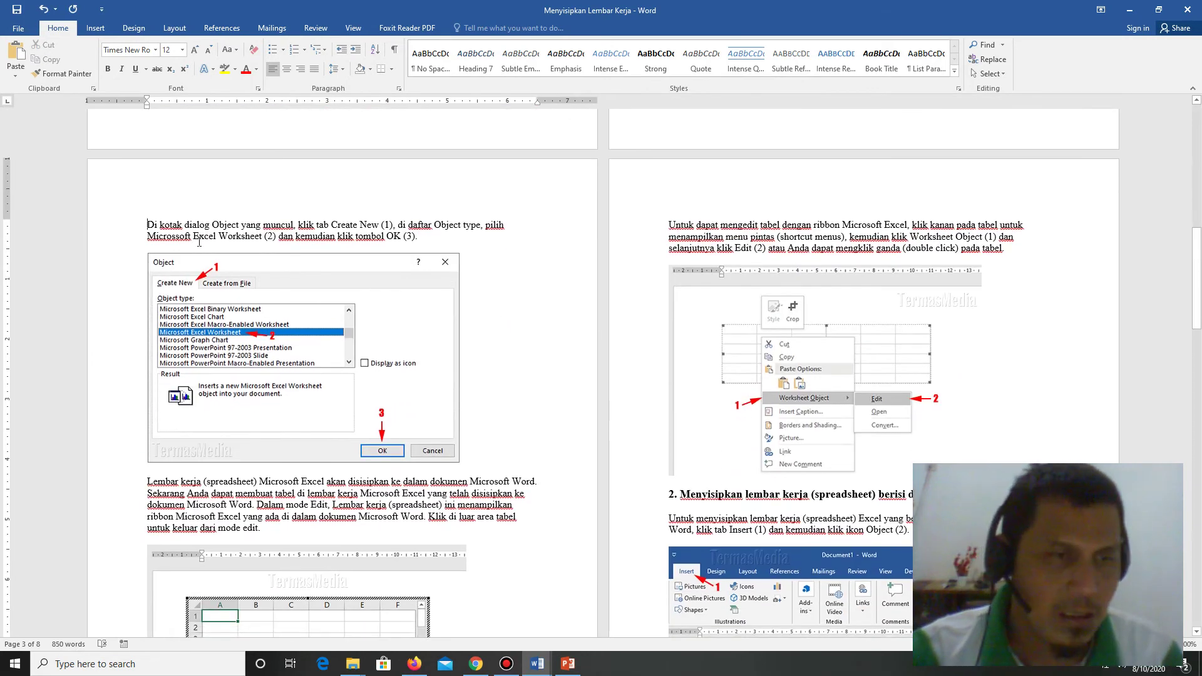
{"action": "left_click_drag", "start_coordinate": [146, 223], "coordinate": [466, 460]}
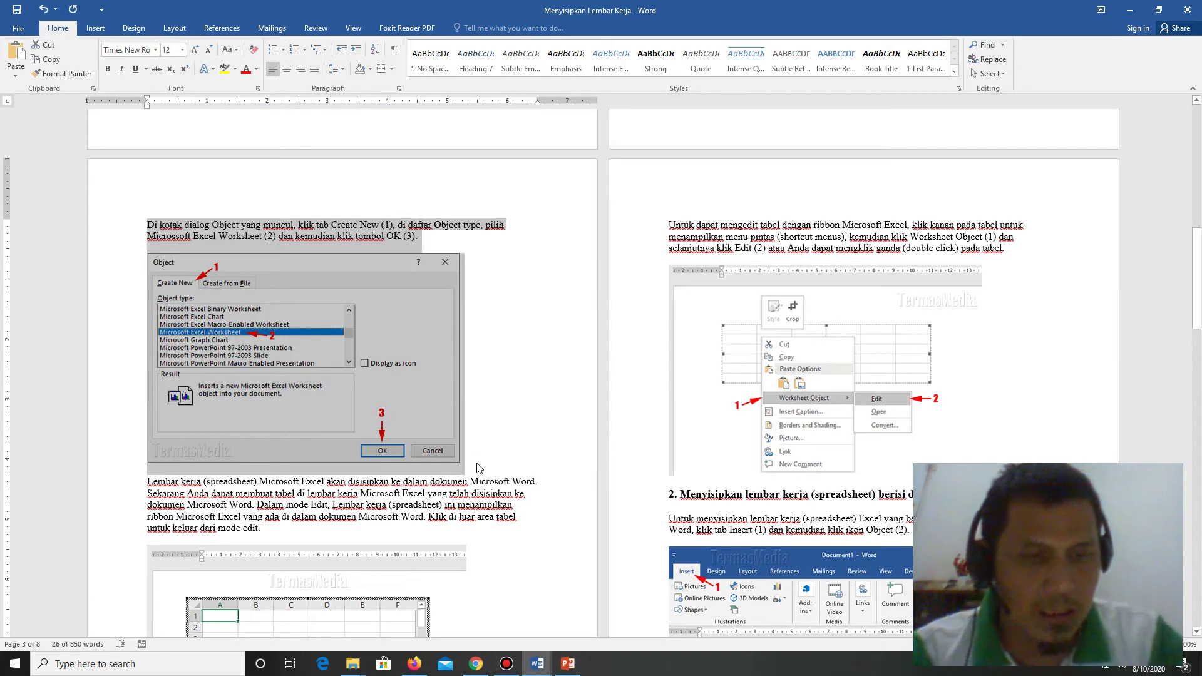
{"action": "left_click", "coordinate": [568, 665]}
Paste the Object-dialog paragraph and screenshot onto slide 4, with the picture centred below the narrowed text
{"action": "right_click", "coordinate": [447, 203]}
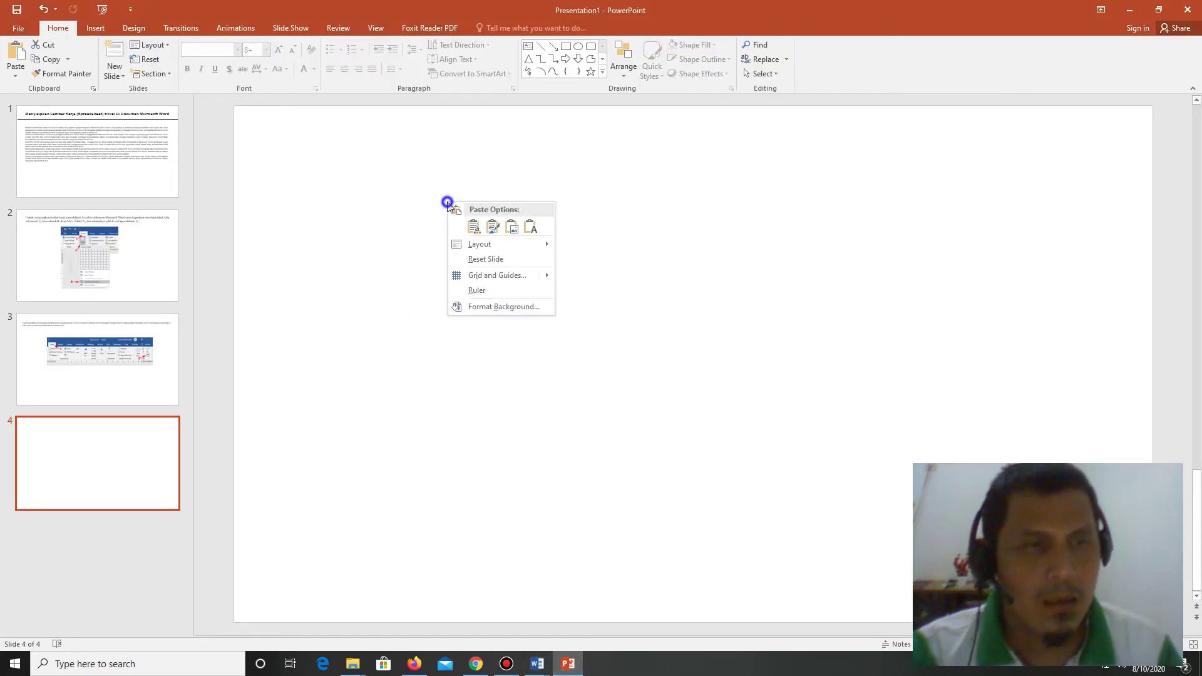
{"action": "left_click", "coordinate": [474, 228]}
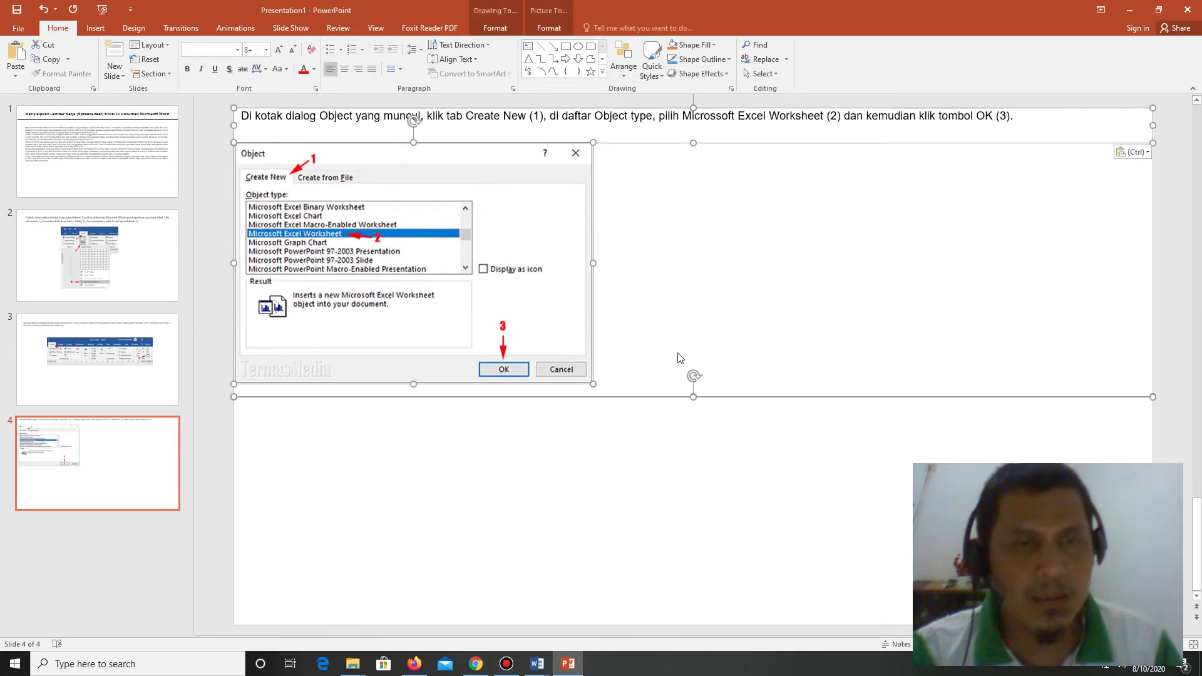
{"action": "scroll", "coordinate": [535, 301], "scroll_direction": "up", "scroll_amount": 2}
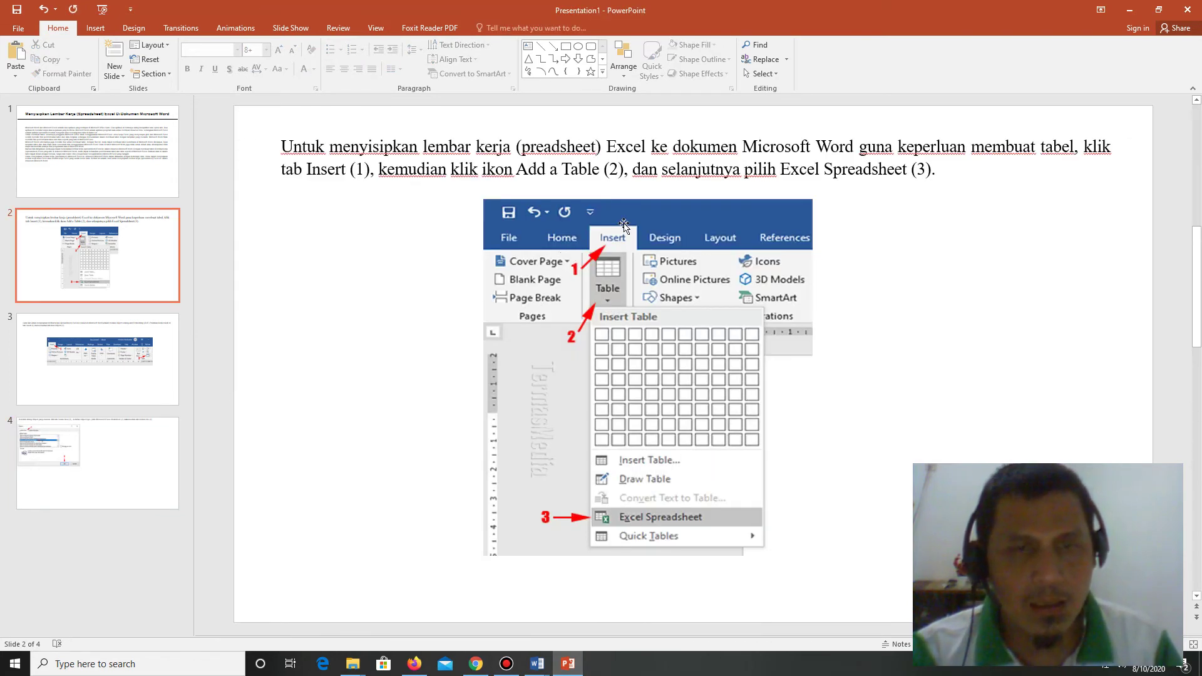
{"action": "mouse_move", "coordinate": [625, 224]}
{"action": "left_mouse_down"}
{"action": "mouse_move", "coordinate": [627, 283]}
{"action": "mouse_move", "coordinate": [627, 235]}
{"action": "left_mouse_up"}
{"action": "scroll", "coordinate": [549, 246], "scroll_direction": "down", "scroll_amount": 2}
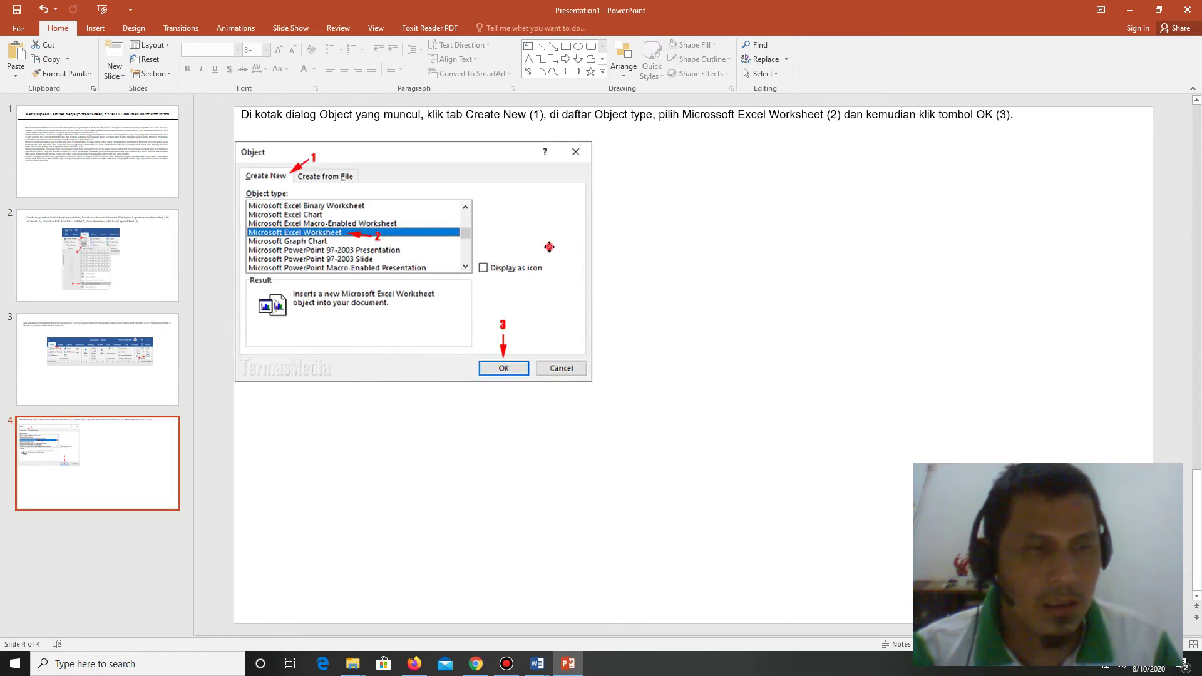
{"action": "mouse_move", "coordinate": [550, 196]}
{"action": "left_mouse_down"}
{"action": "mouse_move", "coordinate": [817, 335]}
{"action": "mouse_move", "coordinate": [807, 282]}
{"action": "left_mouse_up"}
{"action": "left_click", "coordinate": [717, 130]}
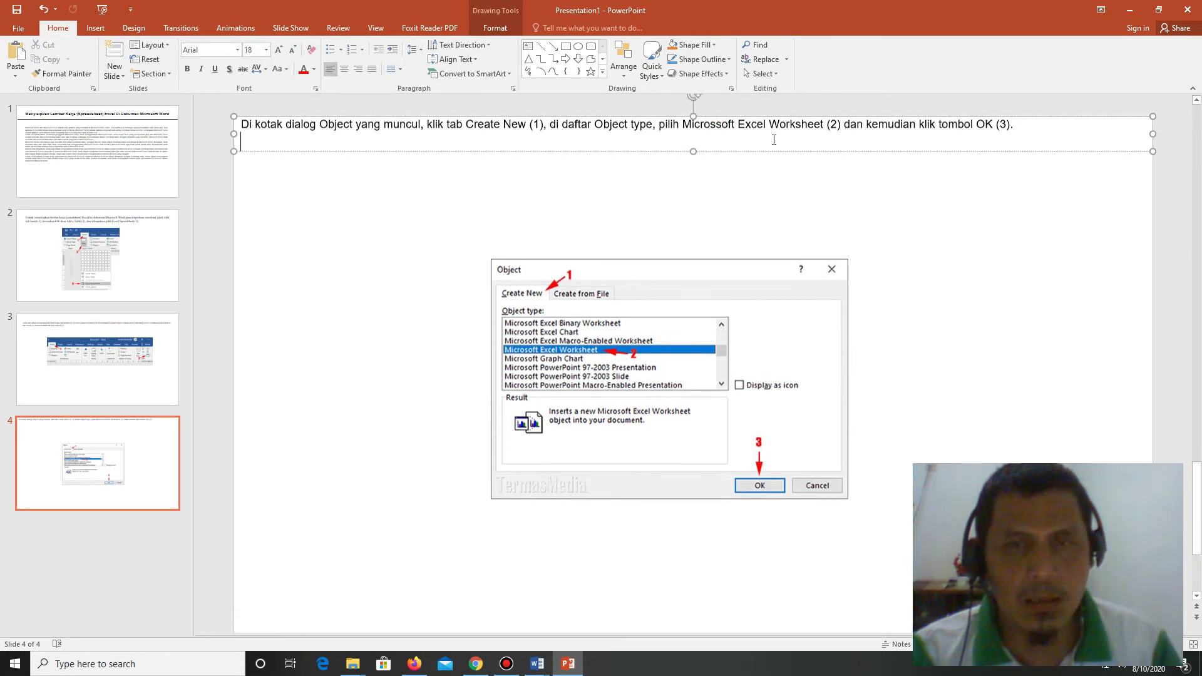
{"action": "scroll", "coordinate": [1168, 152], "scroll_direction": "up", "scroll_amount": 1}
{"action": "left_click_drag", "start_coordinate": [1151, 148], "coordinate": [1034, 172]}
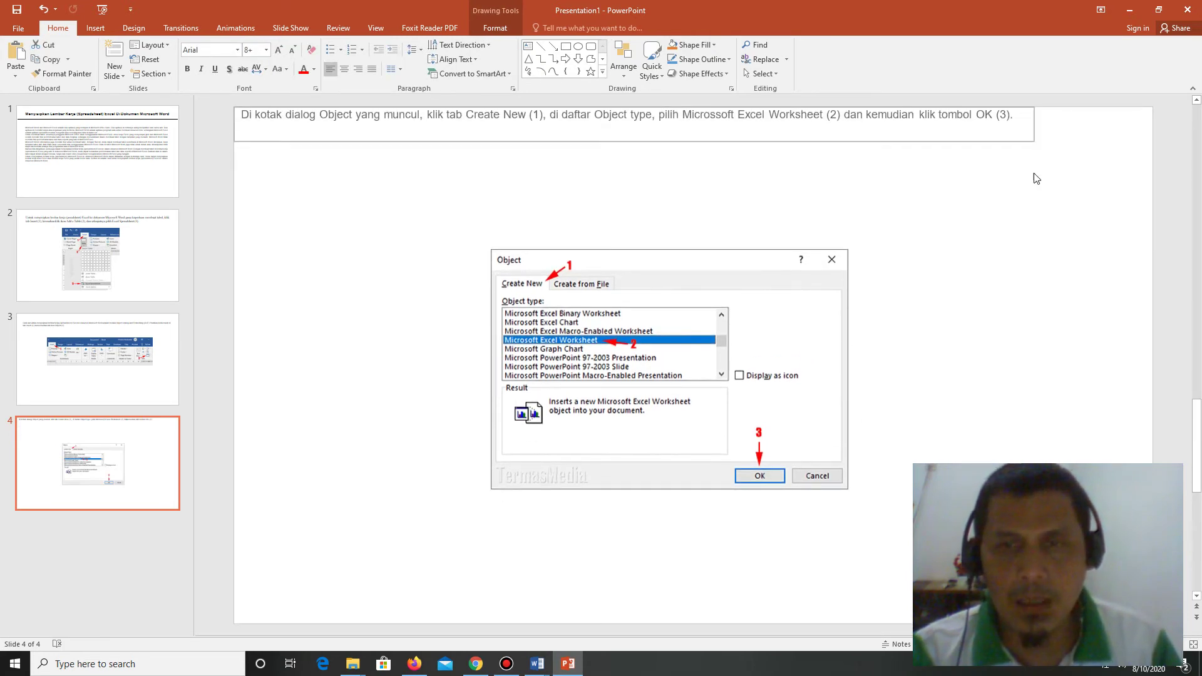
{"action": "left_click_drag", "start_coordinate": [850, 106], "coordinate": [922, 180]}
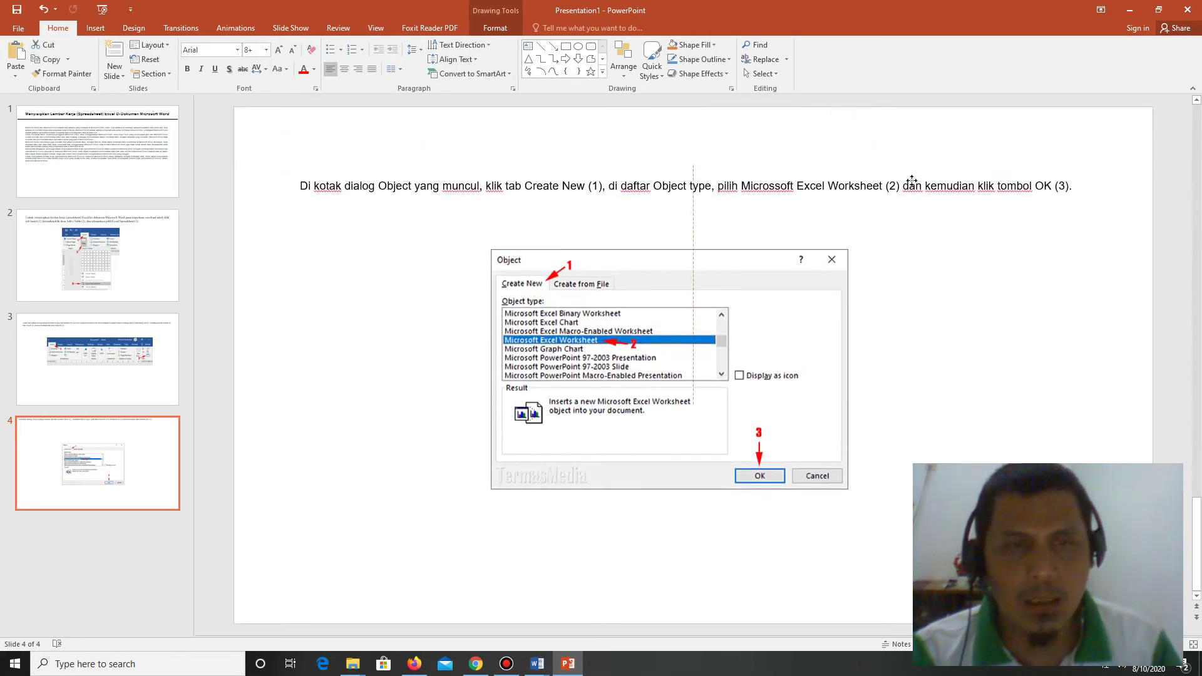
{"action": "left_click", "coordinate": [987, 271]}
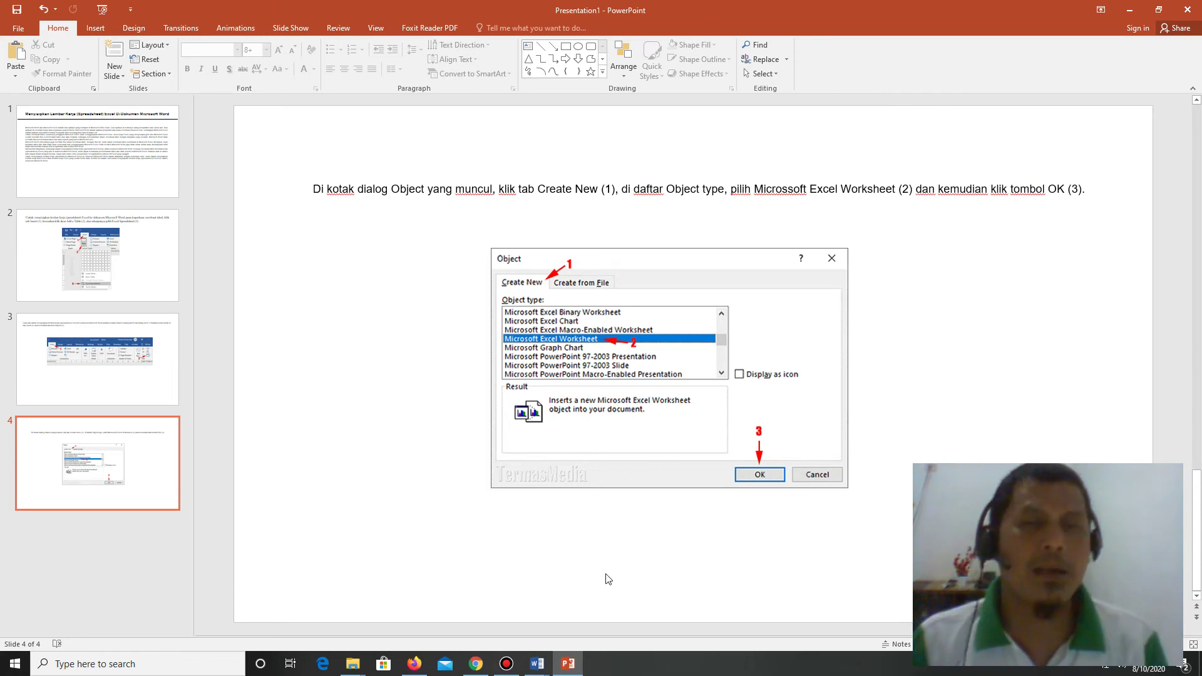
Browse Insert Object types such as Microsoft Excel Chart and Microsoft Word Document, then cancel
{"action": "left_click", "coordinate": [95, 28]}
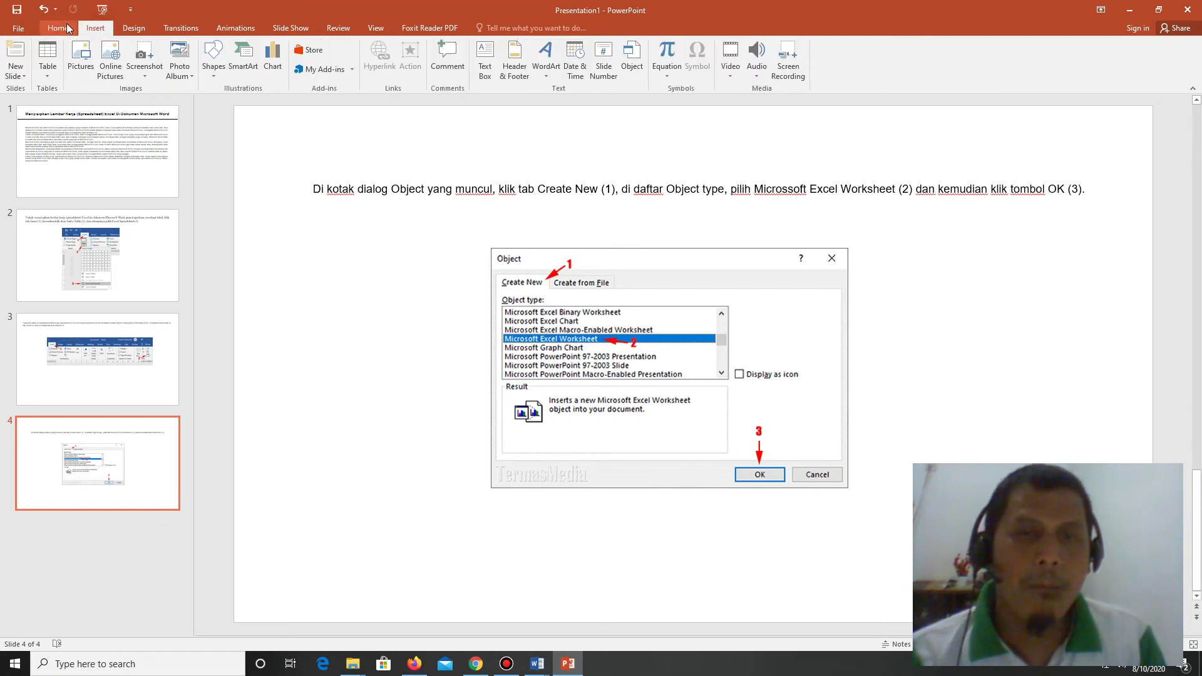
{"action": "left_click", "coordinate": [631, 62]}
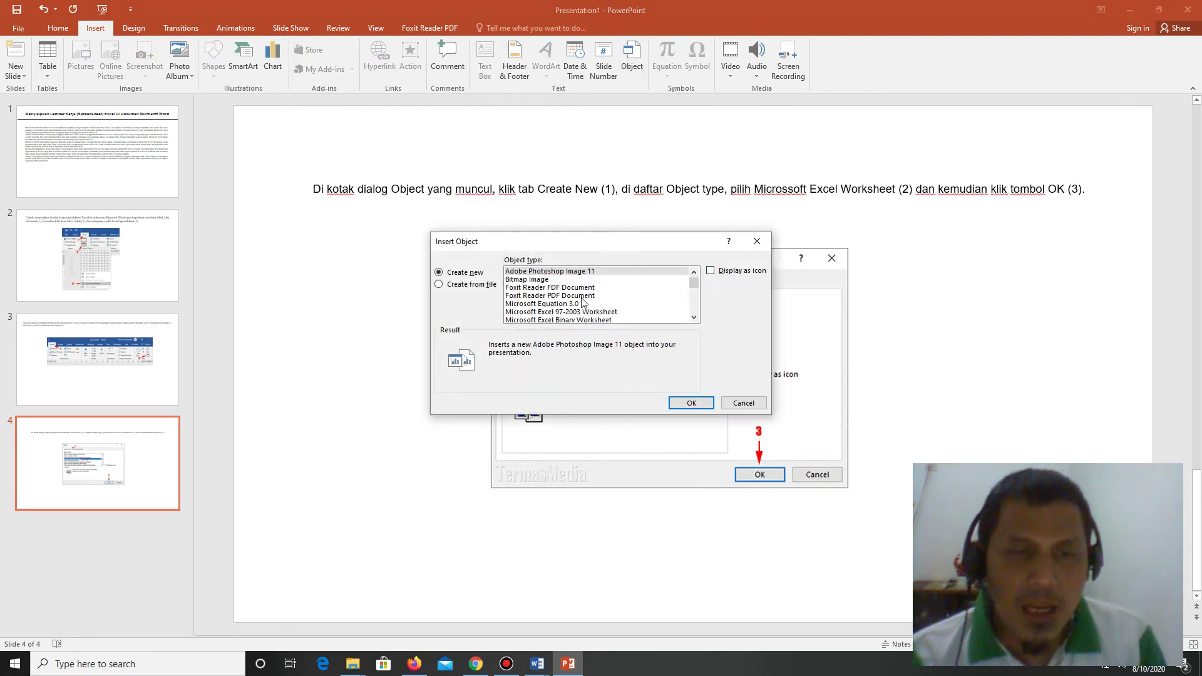
{"action": "scroll", "coordinate": [582, 303], "scroll_direction": "down", "scroll_amount": 1}
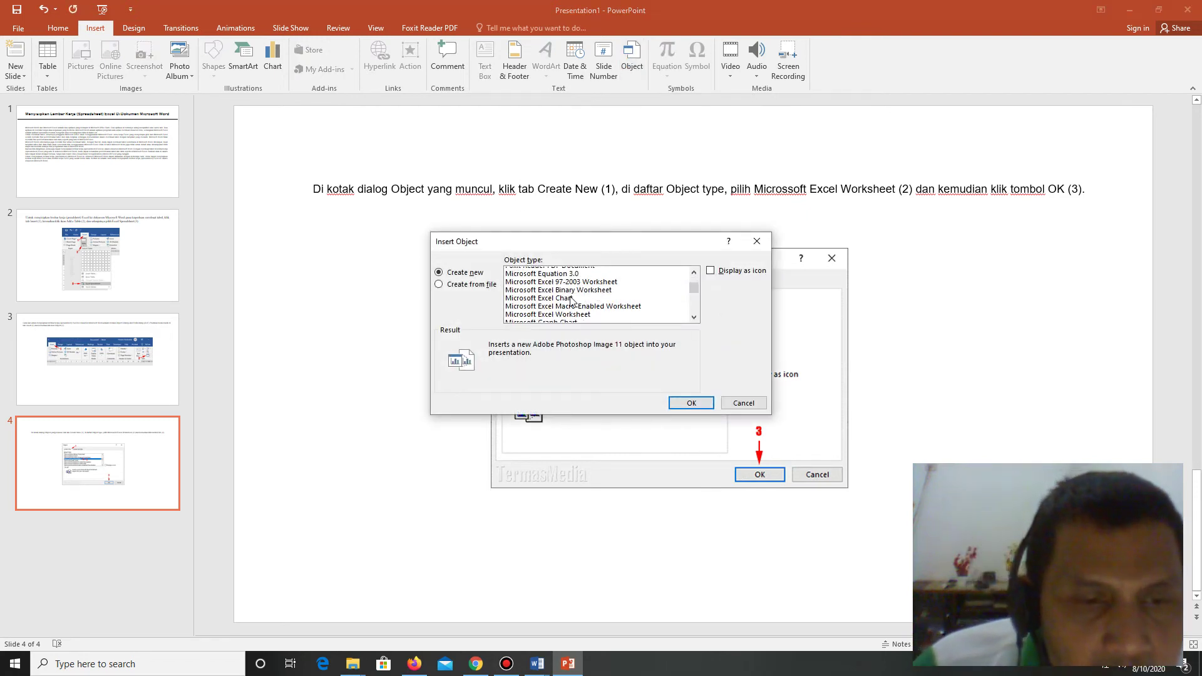
{"action": "left_click", "coordinate": [571, 300]}
{"action": "scroll", "coordinate": [571, 299], "scroll_direction": "down", "scroll_amount": 1}
{"action": "scroll", "coordinate": [614, 315], "scroll_direction": "down", "scroll_amount": 2}
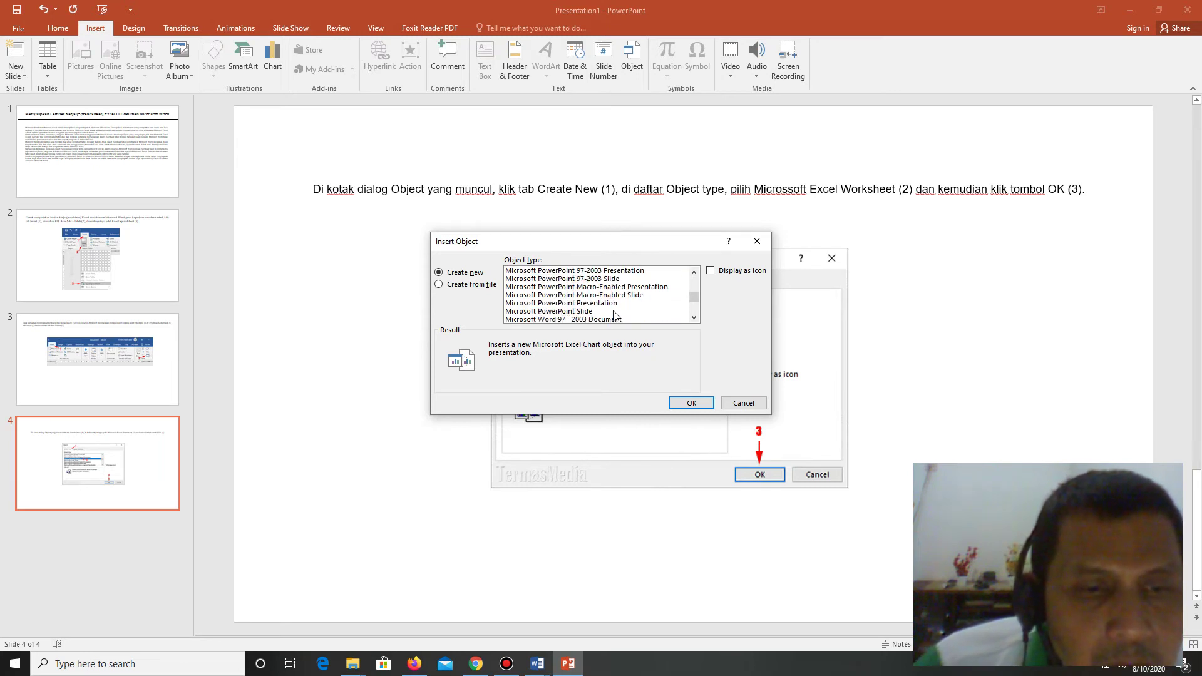
{"action": "scroll", "coordinate": [614, 314], "scroll_direction": "down", "scroll_amount": 1}
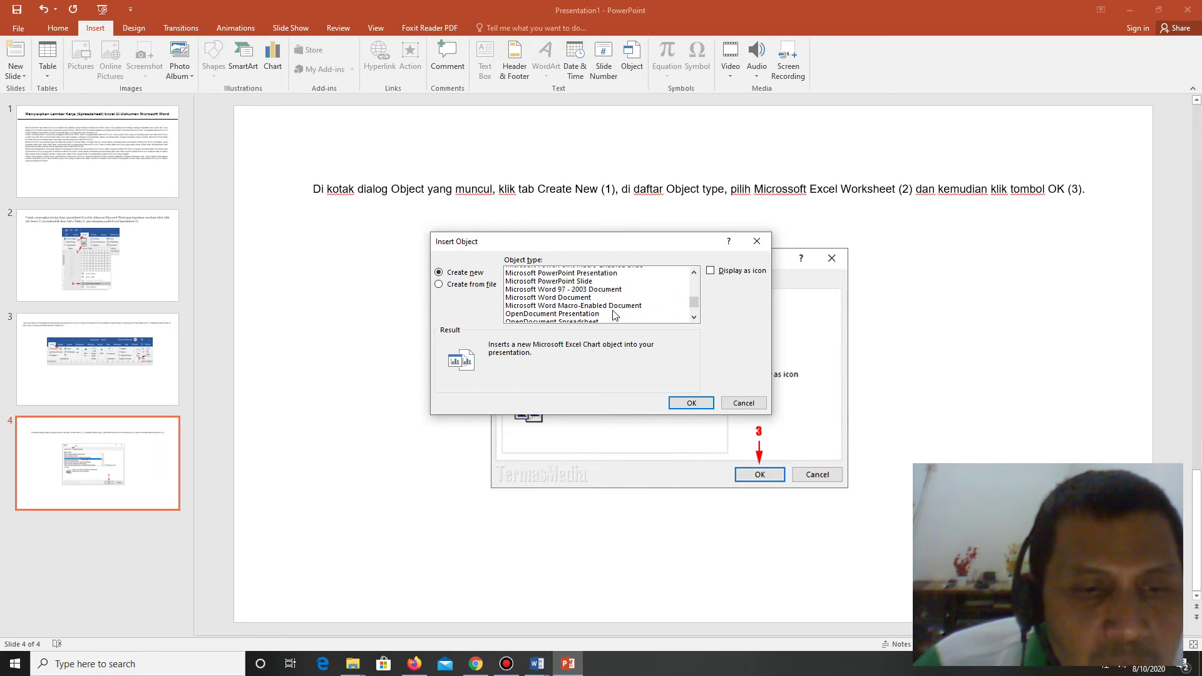
{"action": "left_click", "coordinate": [548, 298]}
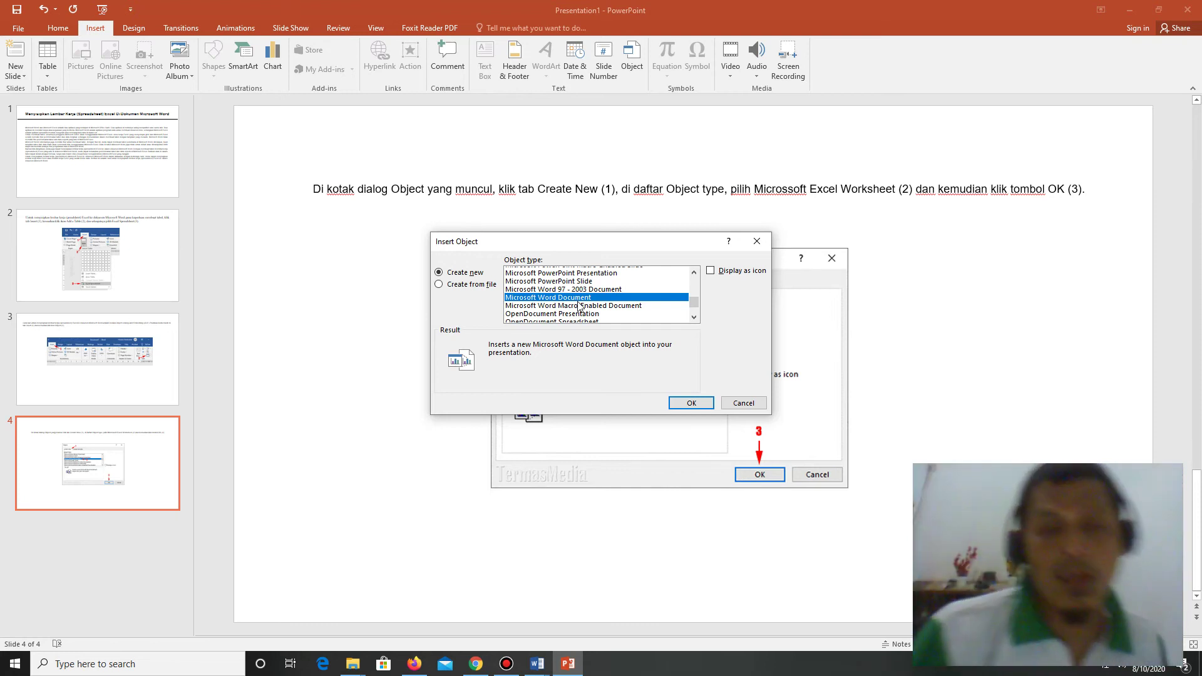
{"action": "left_click", "coordinate": [744, 403]}
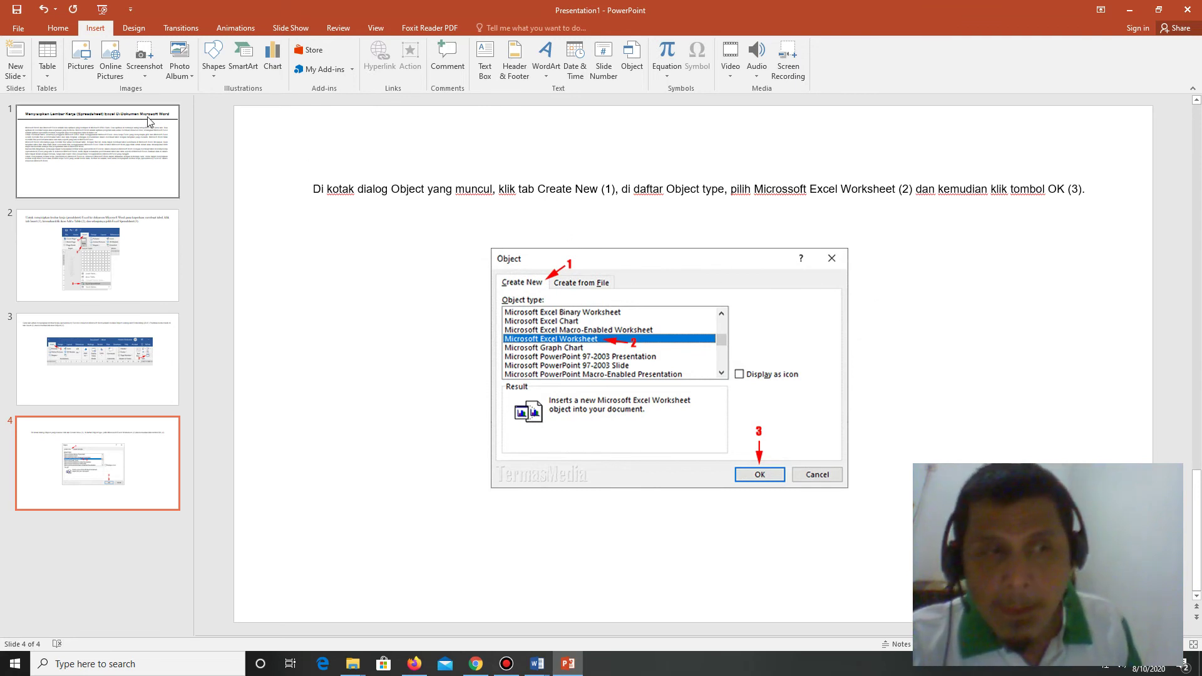
Start Save As and choose the Documents folder as the save location
{"action": "left_click", "coordinate": [17, 28]}
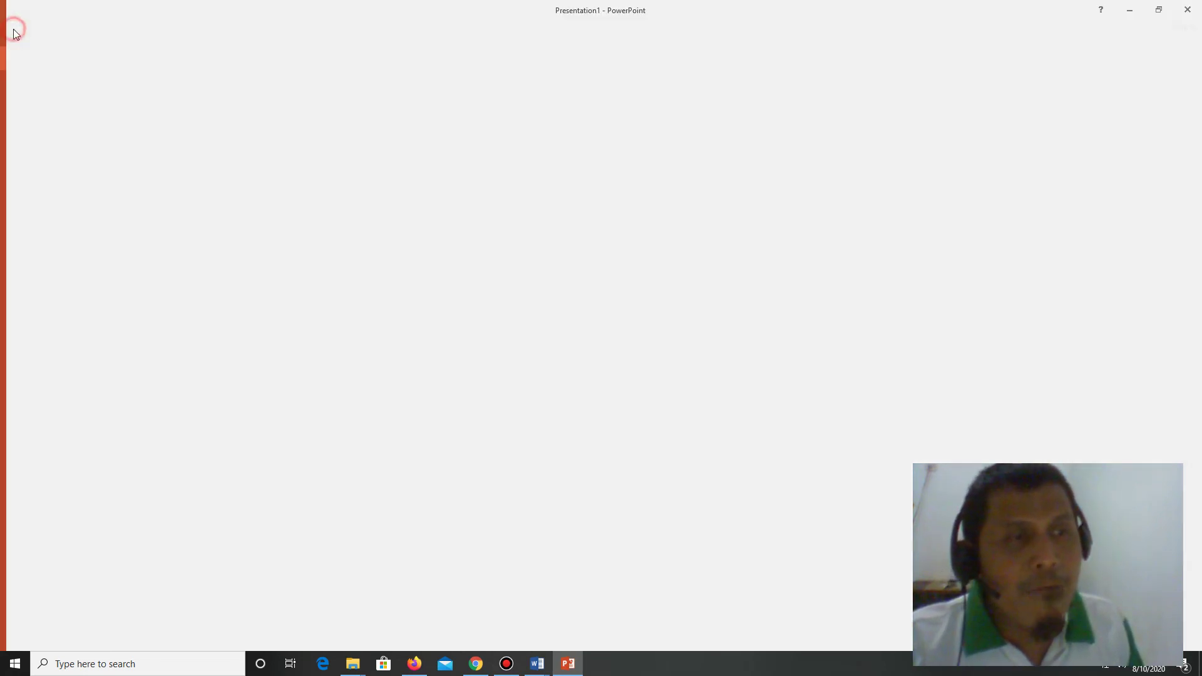
{"action": "left_click", "coordinate": [25, 25]}
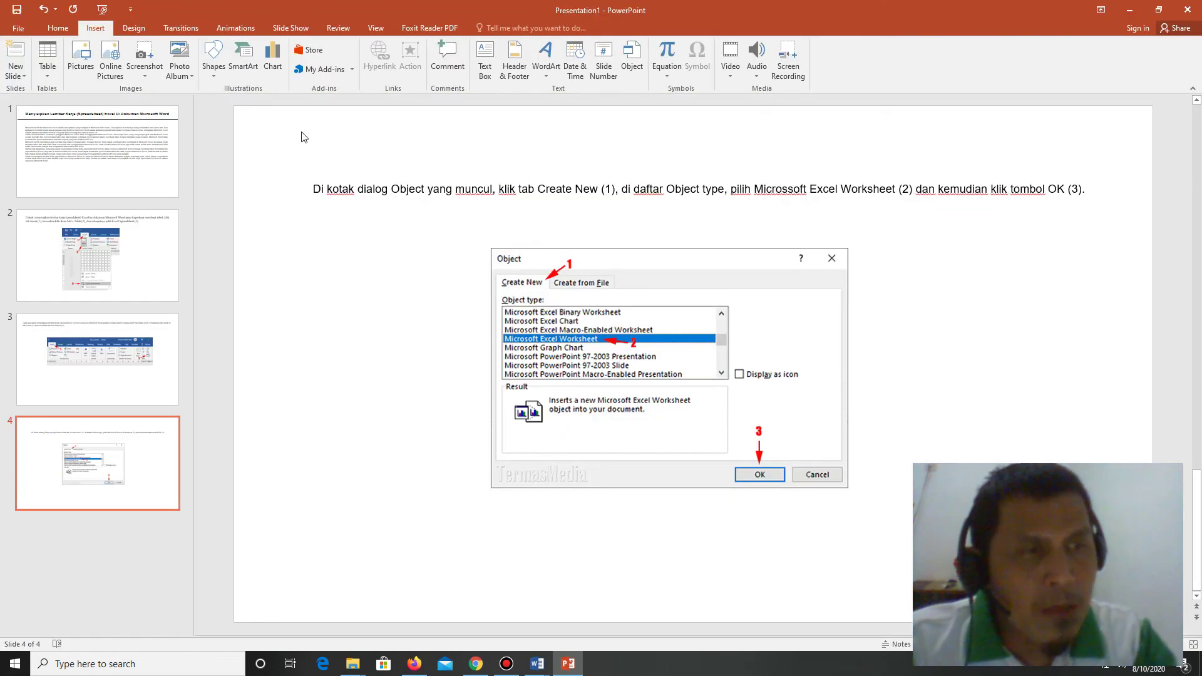
{"action": "left_click", "coordinate": [18, 32]}
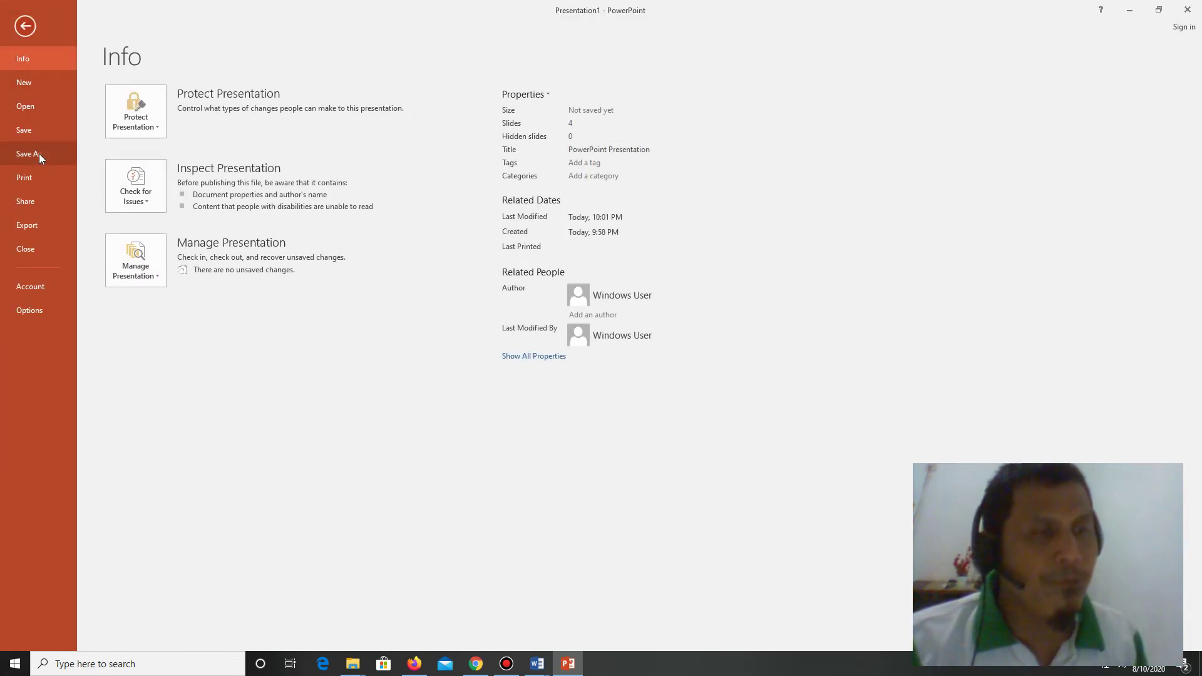
{"action": "left_click", "coordinate": [31, 132]}
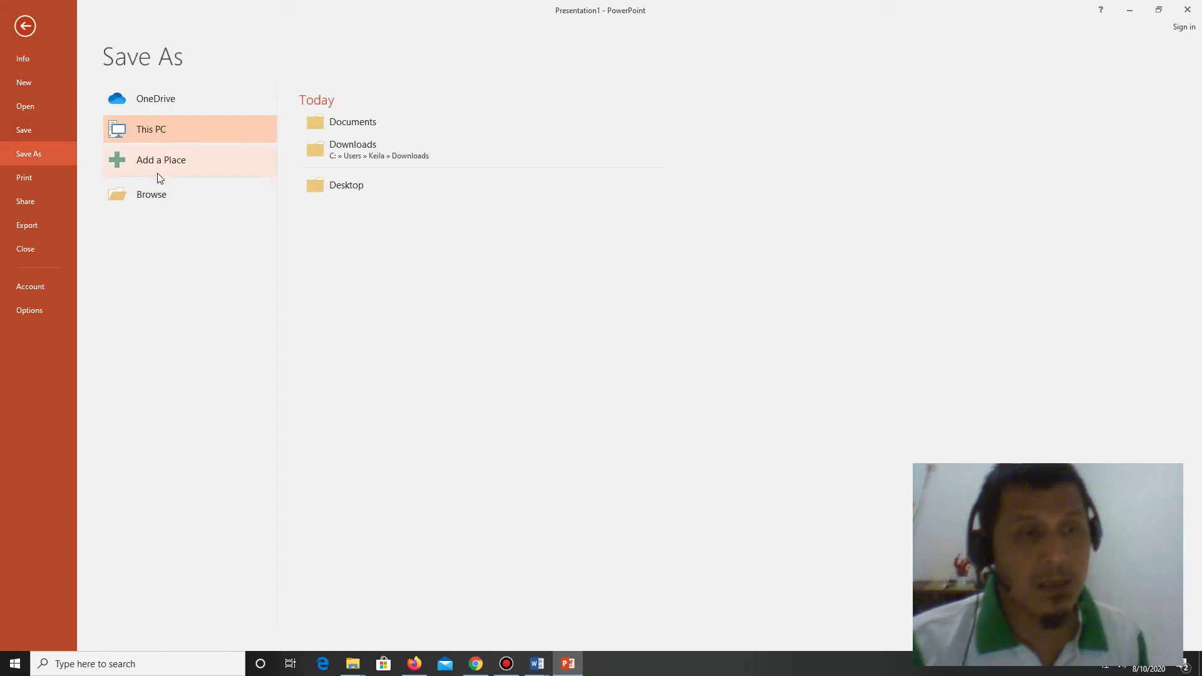
{"action": "left_click", "coordinate": [564, 185]}
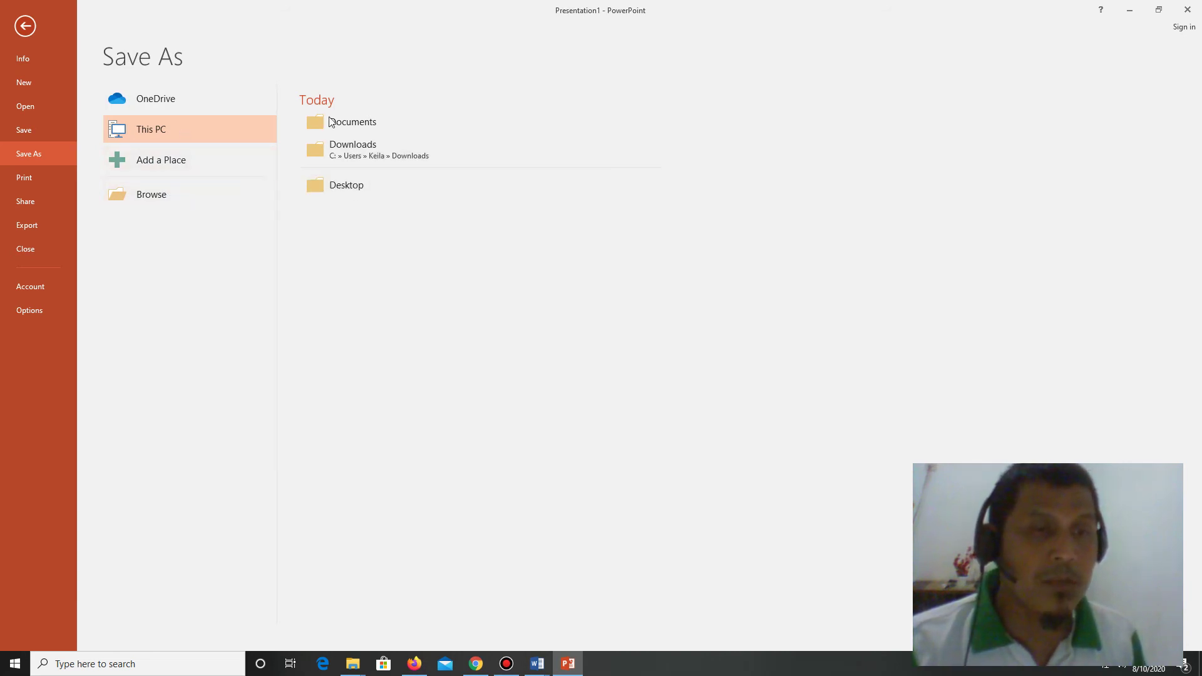
{"action": "left_click", "coordinate": [148, 197]}
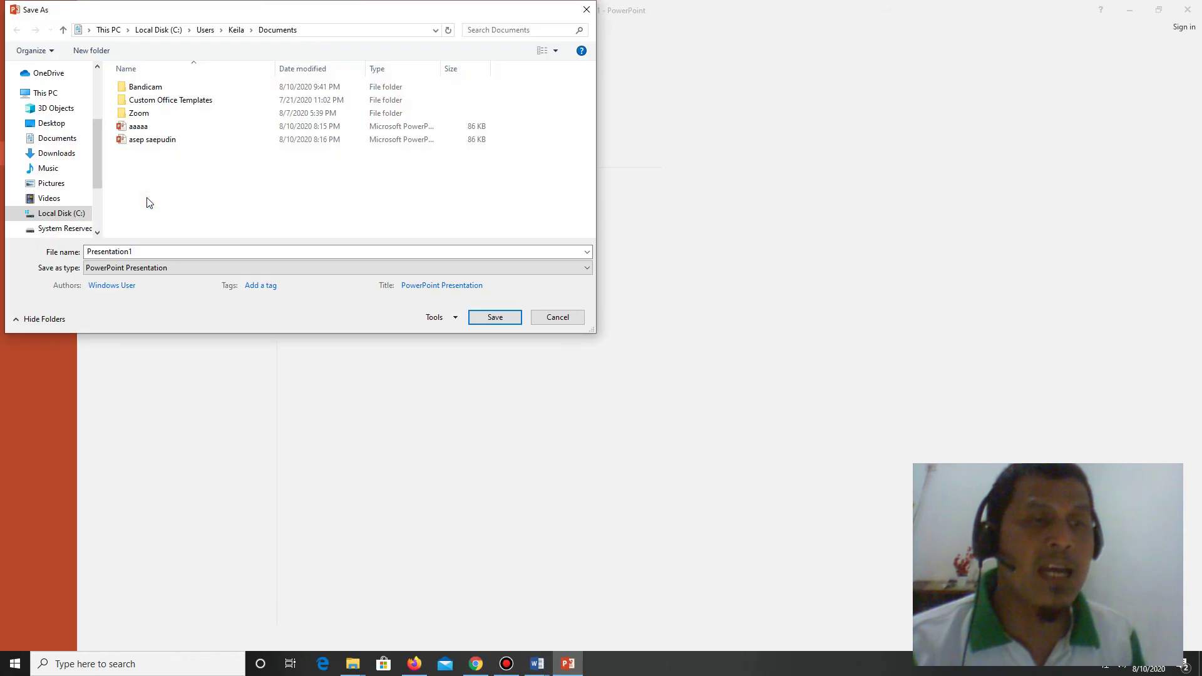
{"action": "left_click", "coordinate": [57, 138]}
Name the file 'Presentation ASEP S' and save it
{"action": "left_click", "coordinate": [169, 255]}
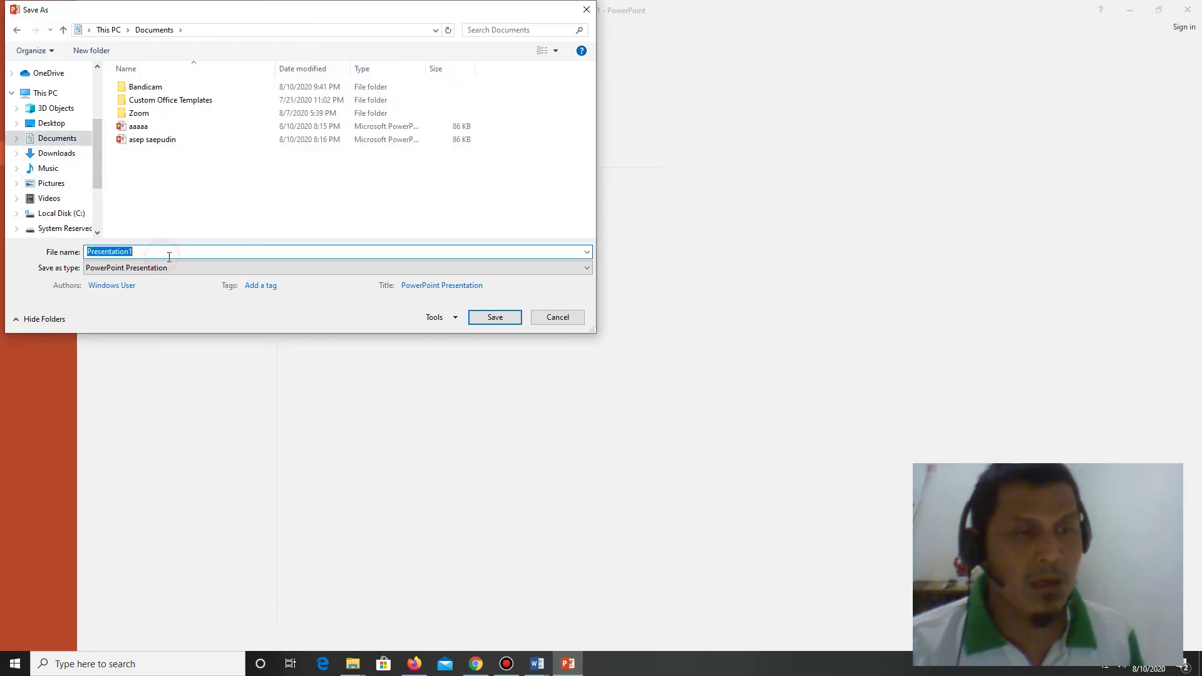
{"action": "left_click", "coordinate": [171, 255]}
{"action": "key", "text": "BackSpace"}
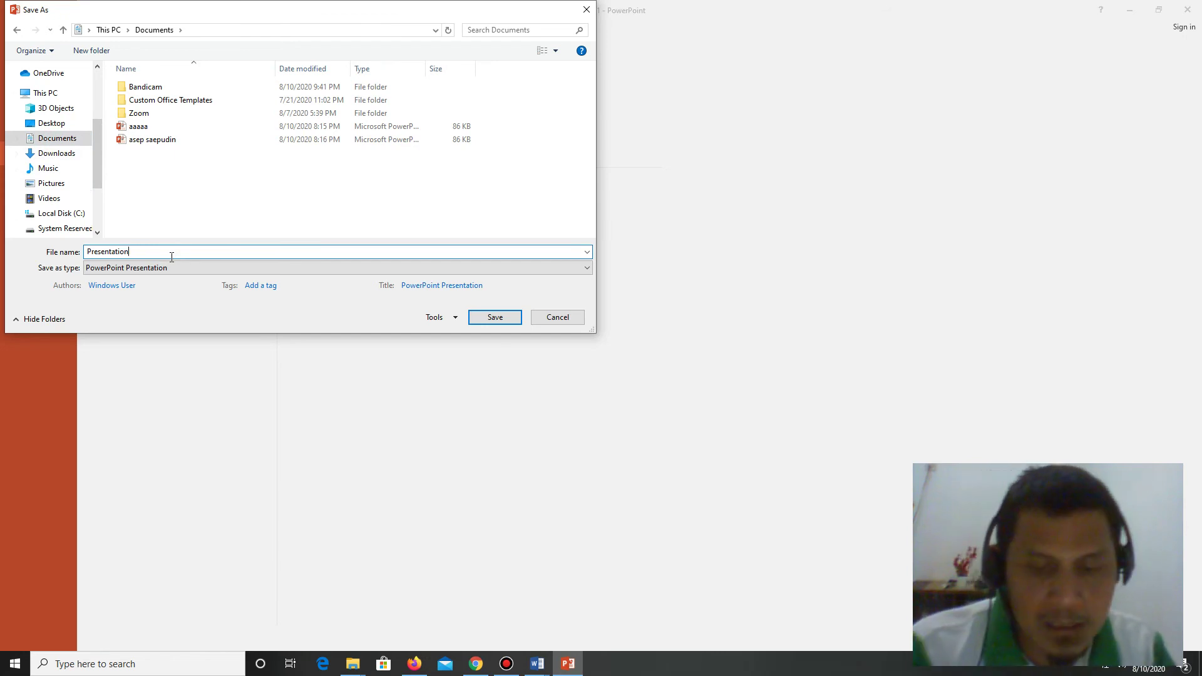
{"action": "type", "text": " aSEP"}
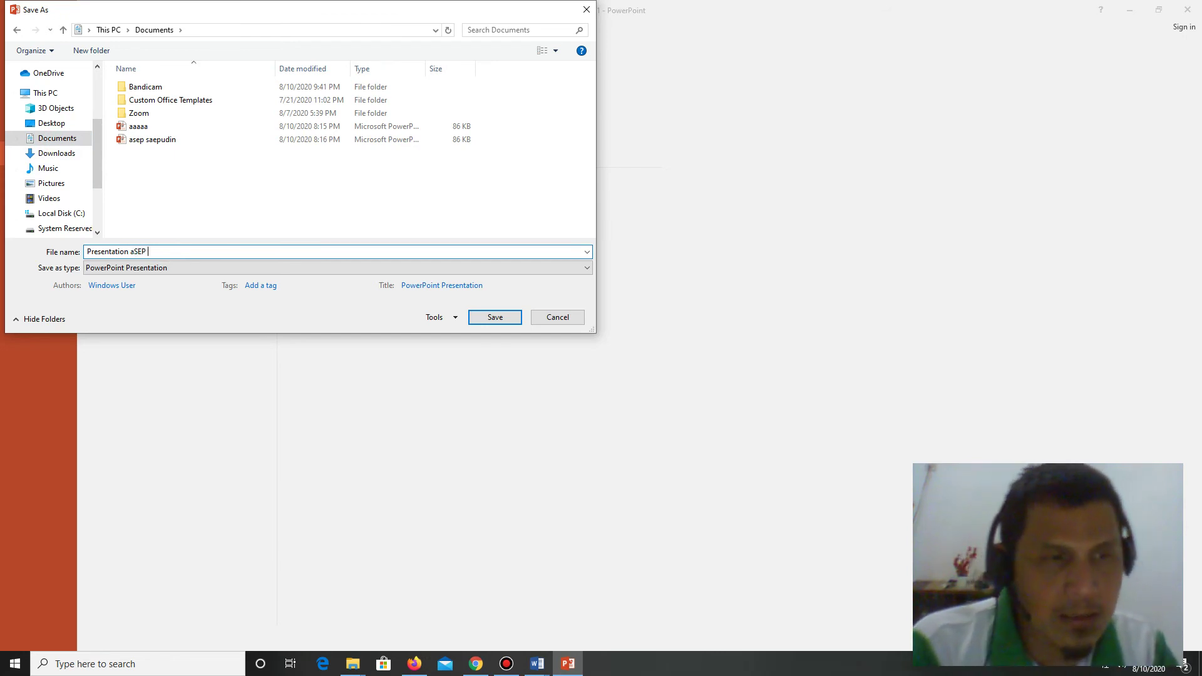
{"action": "key", "text": "BackSpace"}
{"action": "key", "text": "BackSpace"}
{"action": "key", "text": "BackSpace"}
{"action": "key", "text": "BackSpace"}
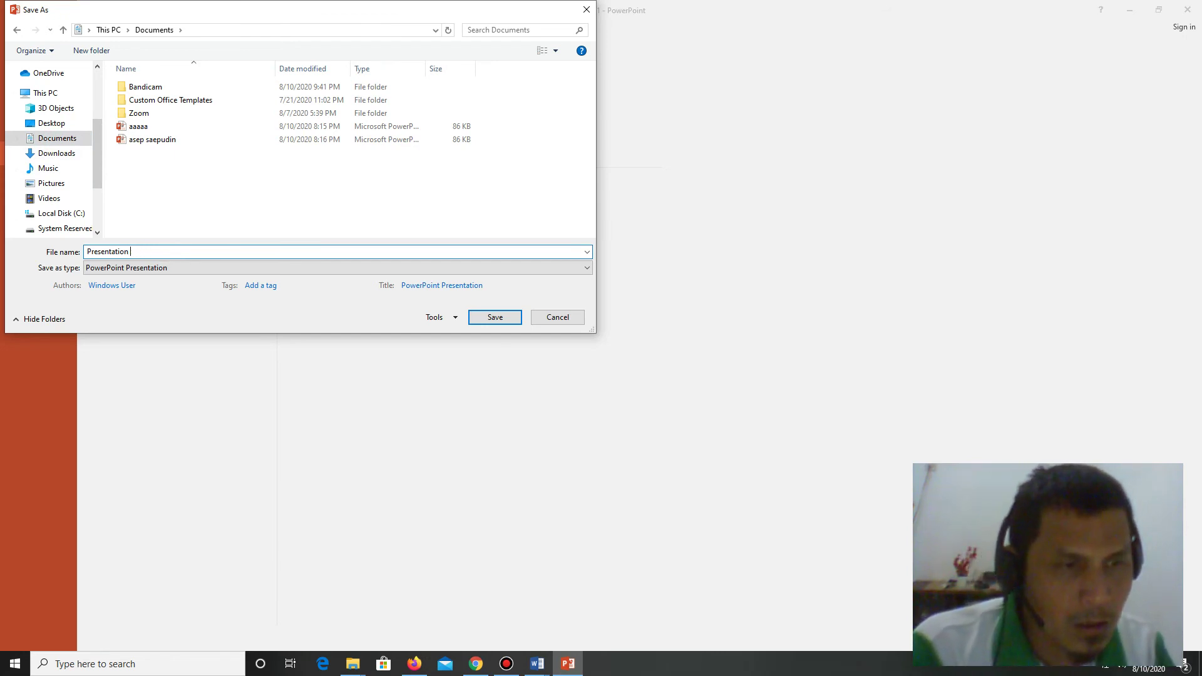
{"action": "type", "text": "ASEP s"}
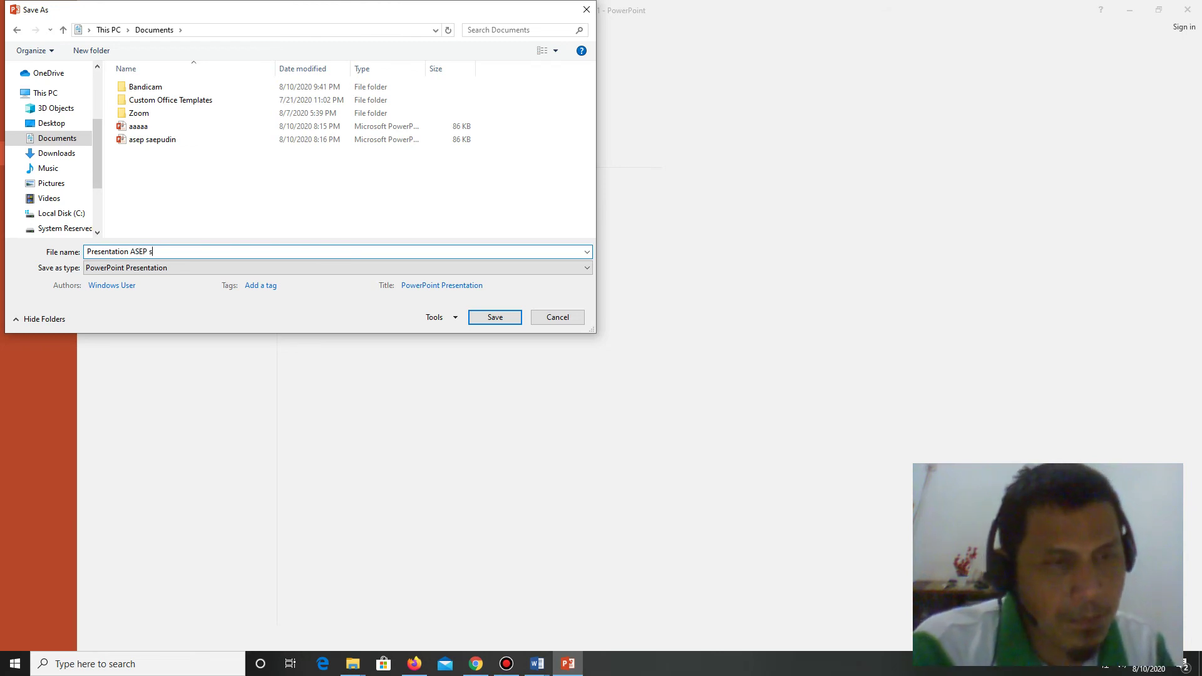
{"action": "key", "text": "BackSpace"}
{"action": "type", "text": "S"}
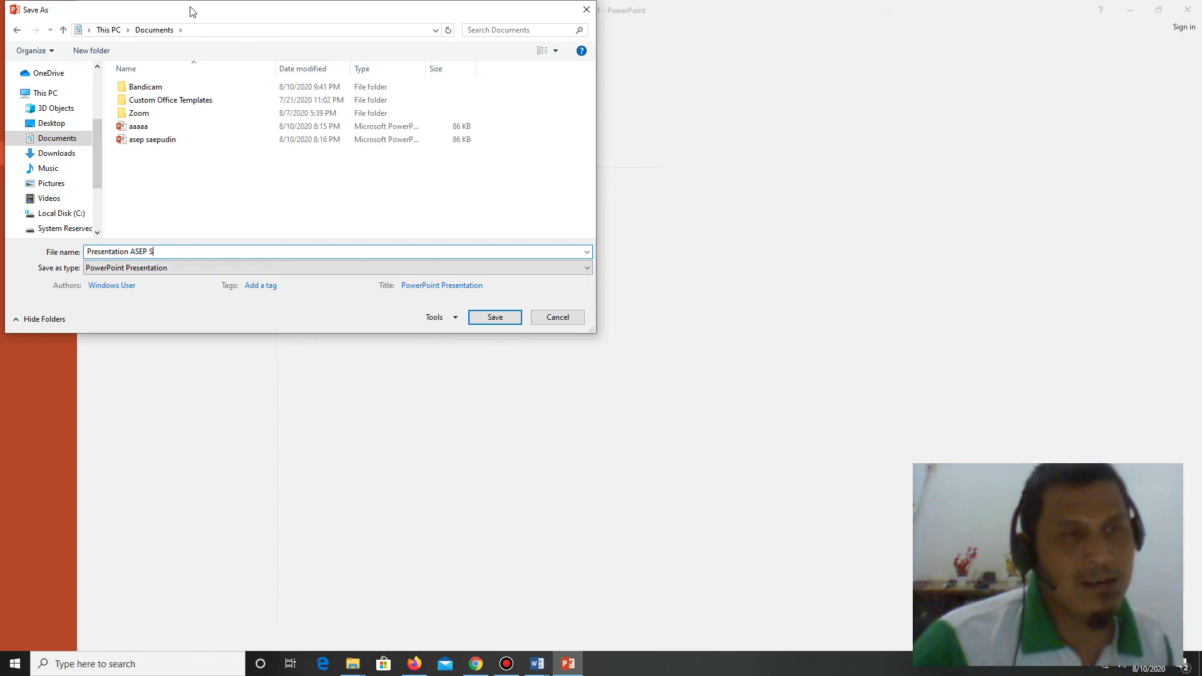
{"action": "left_click", "coordinate": [496, 318]}
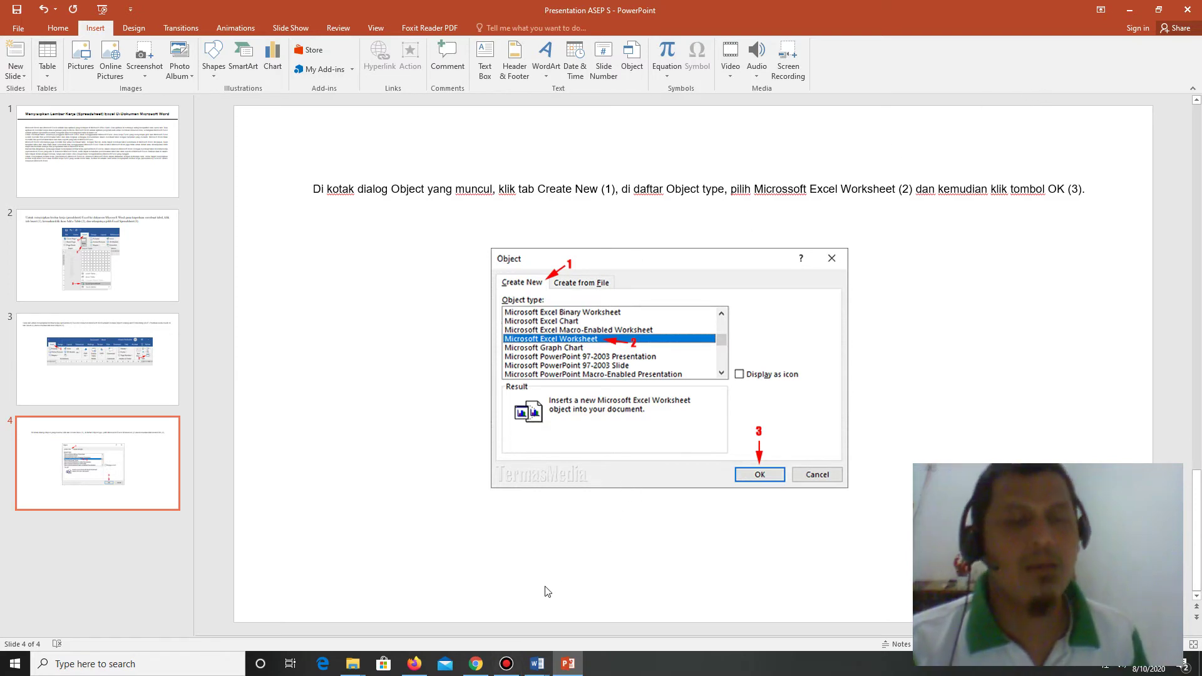
Open the X IPA 3 Informatika chat in WhatsApp Web and copy the forms.gle link
{"action": "left_click", "coordinate": [480, 669]}
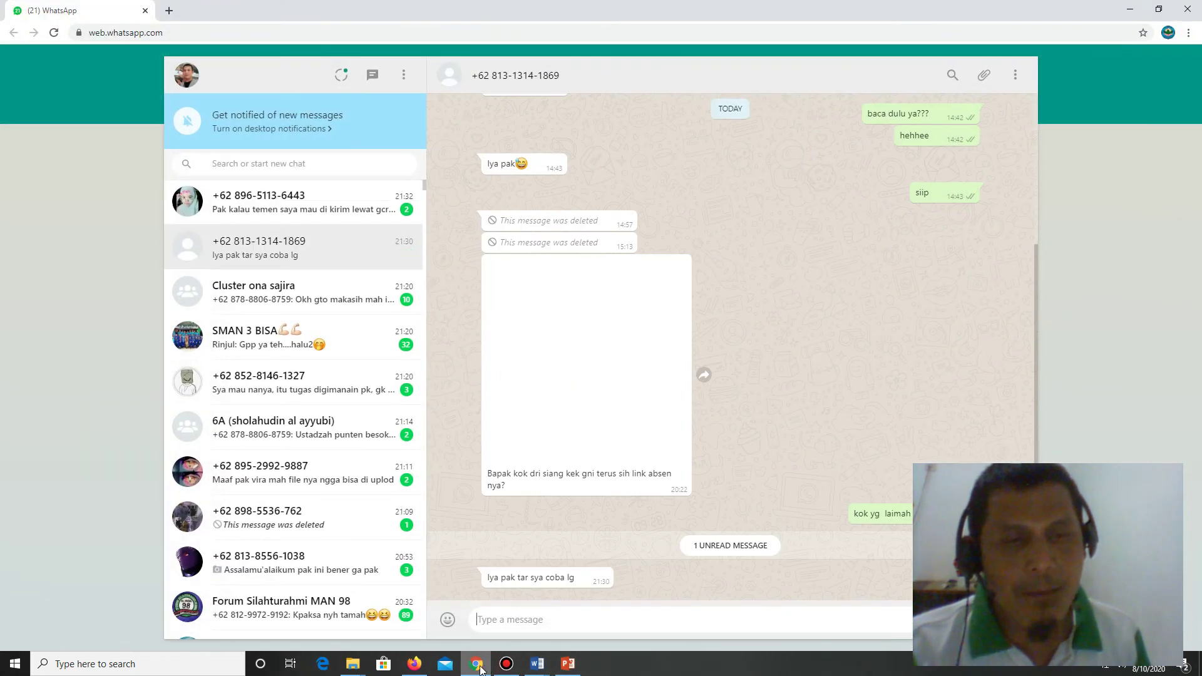
{"action": "mouse_move", "coordinate": [294, 472]}
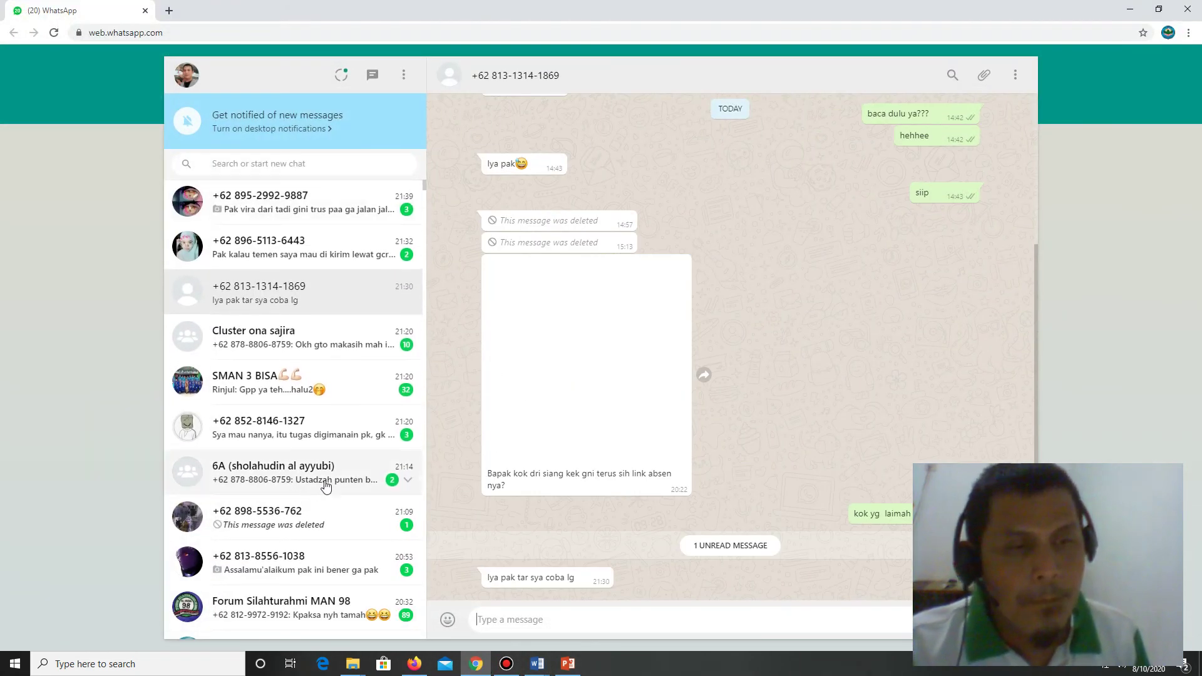
{"action": "scroll", "coordinate": [335, 475], "scroll_direction": "down", "scroll_amount": 4}
{"action": "scroll", "coordinate": [345, 469], "scroll_direction": "down", "scroll_amount": 3}
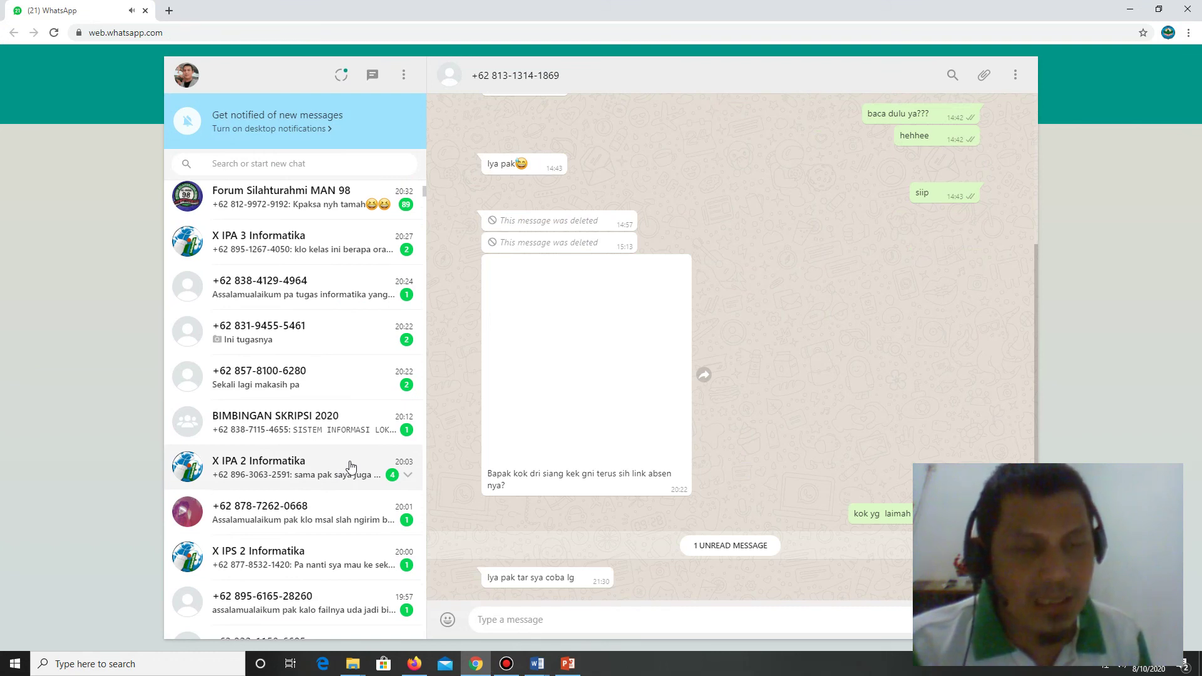
{"action": "left_click", "coordinate": [323, 664]}
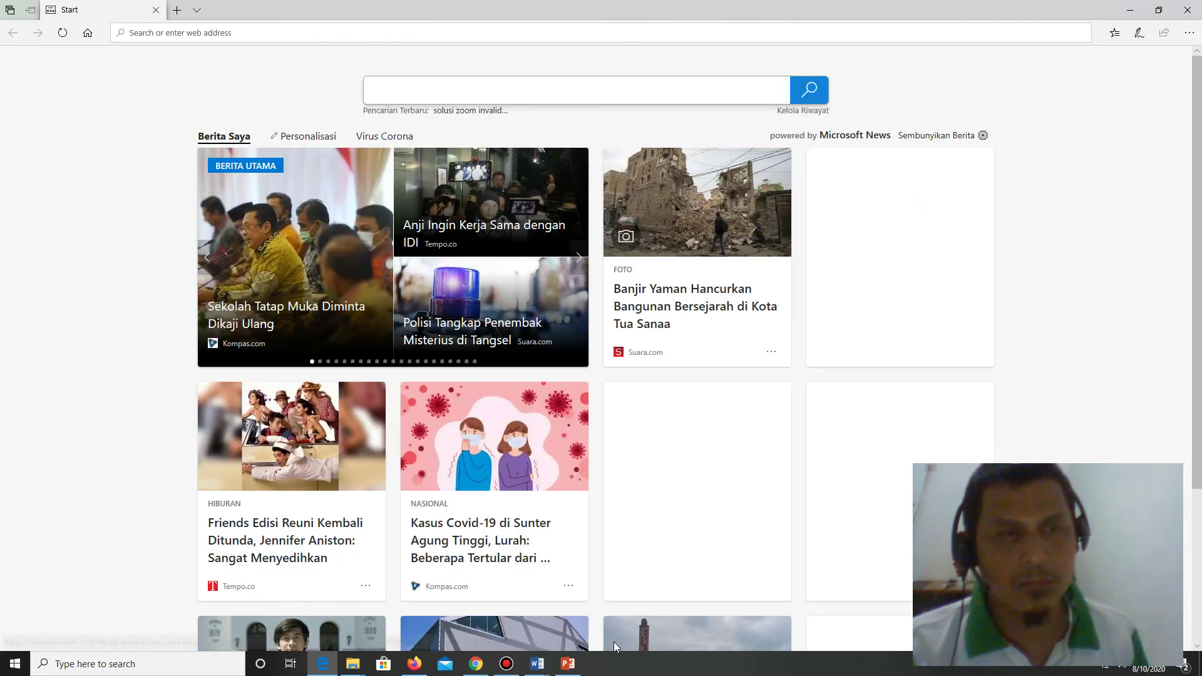
{"action": "left_click", "coordinate": [476, 664]}
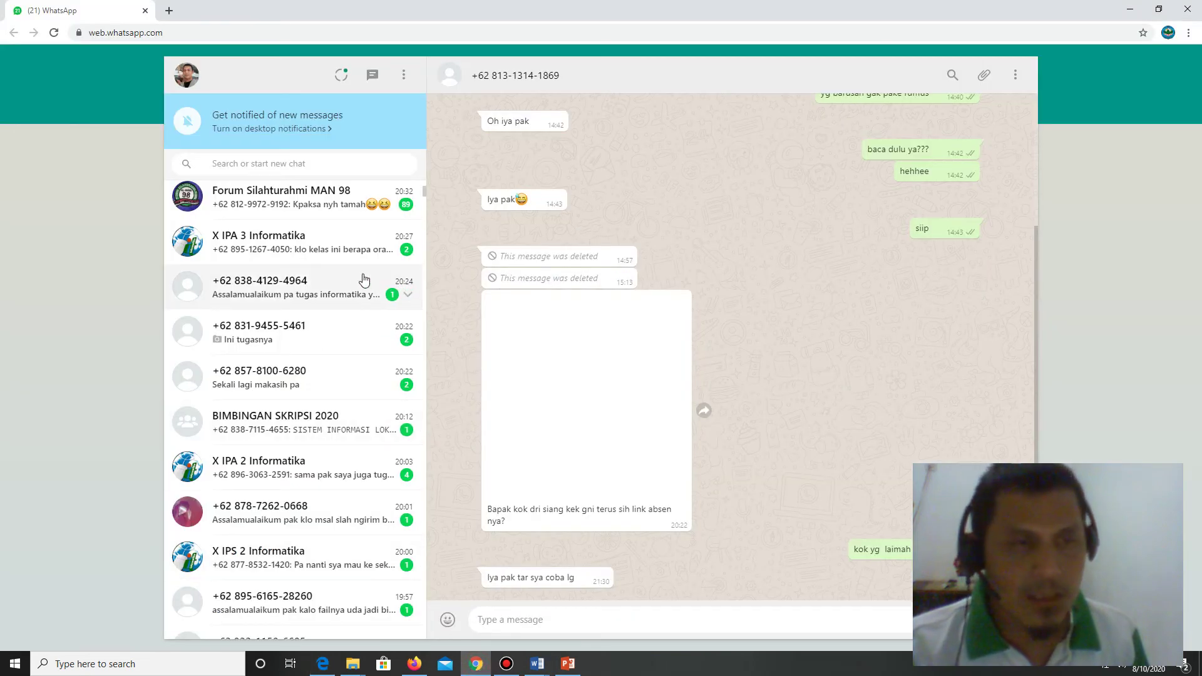
{"action": "left_click", "coordinate": [325, 242]}
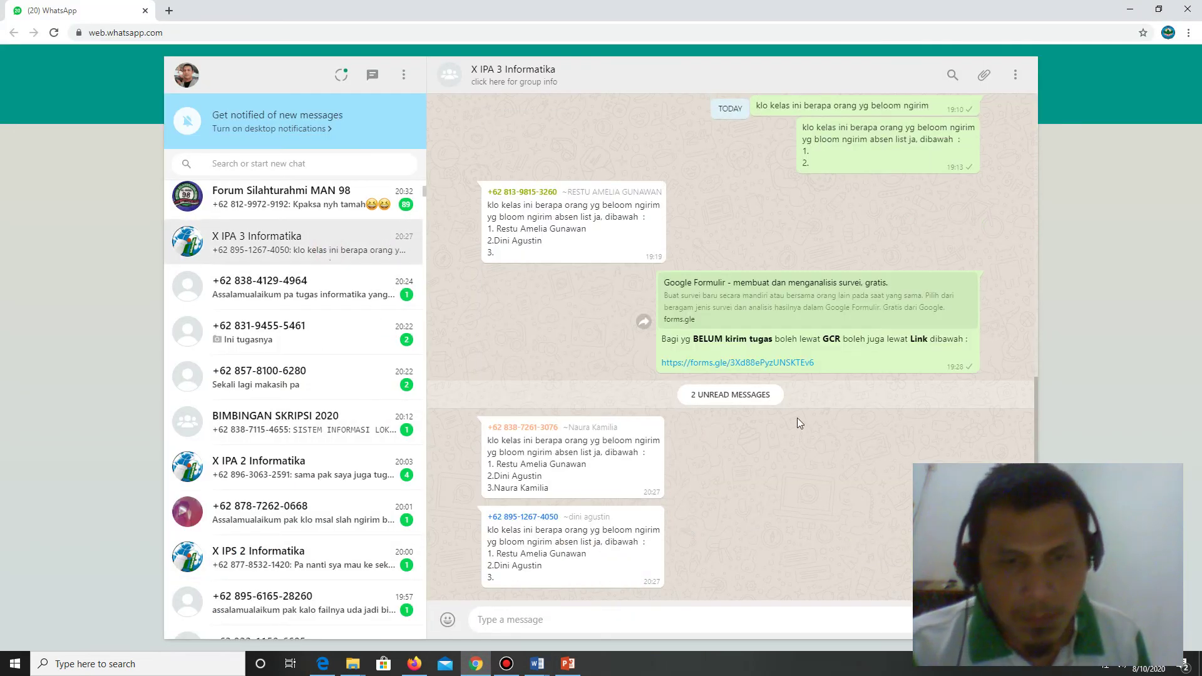
{"action": "left_click_drag", "start_coordinate": [835, 365], "coordinate": [653, 366]}
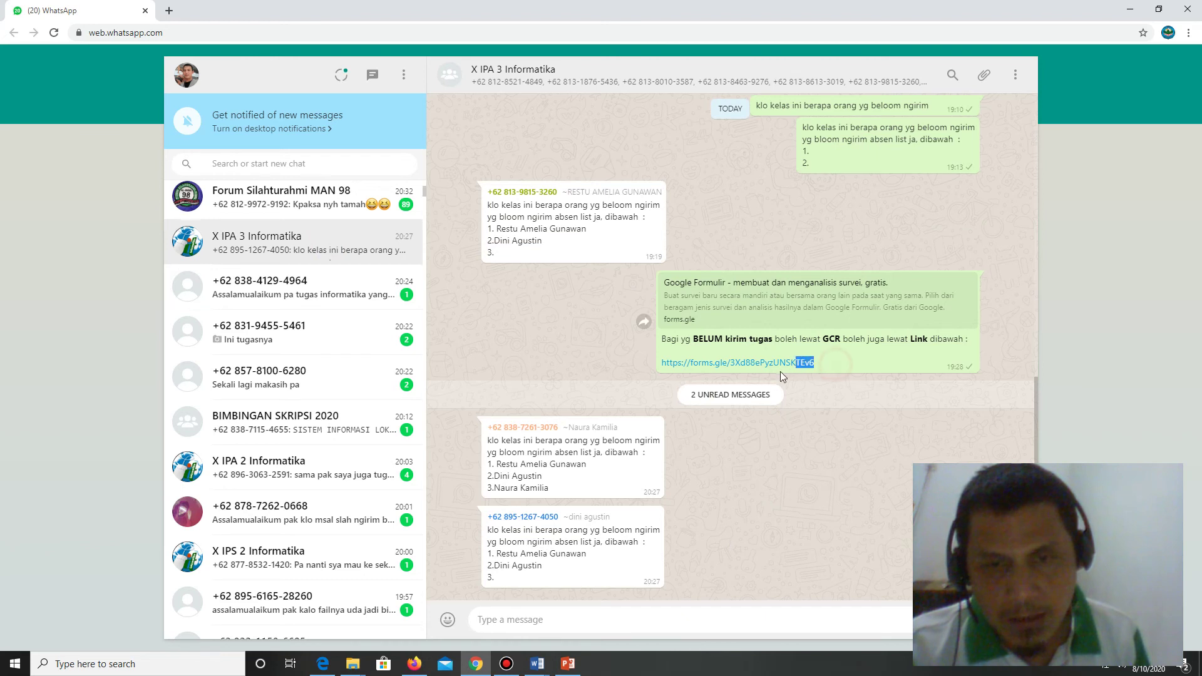
{"action": "right_click", "coordinate": [703, 362]}
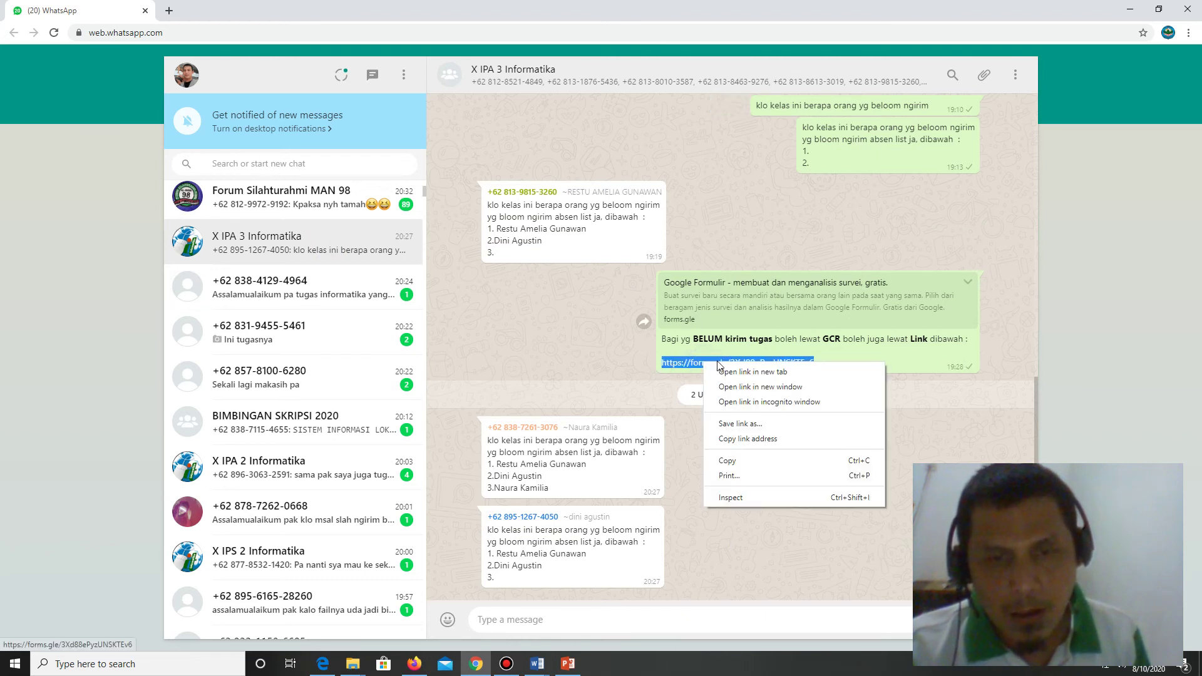
{"action": "left_click", "coordinate": [740, 464]}
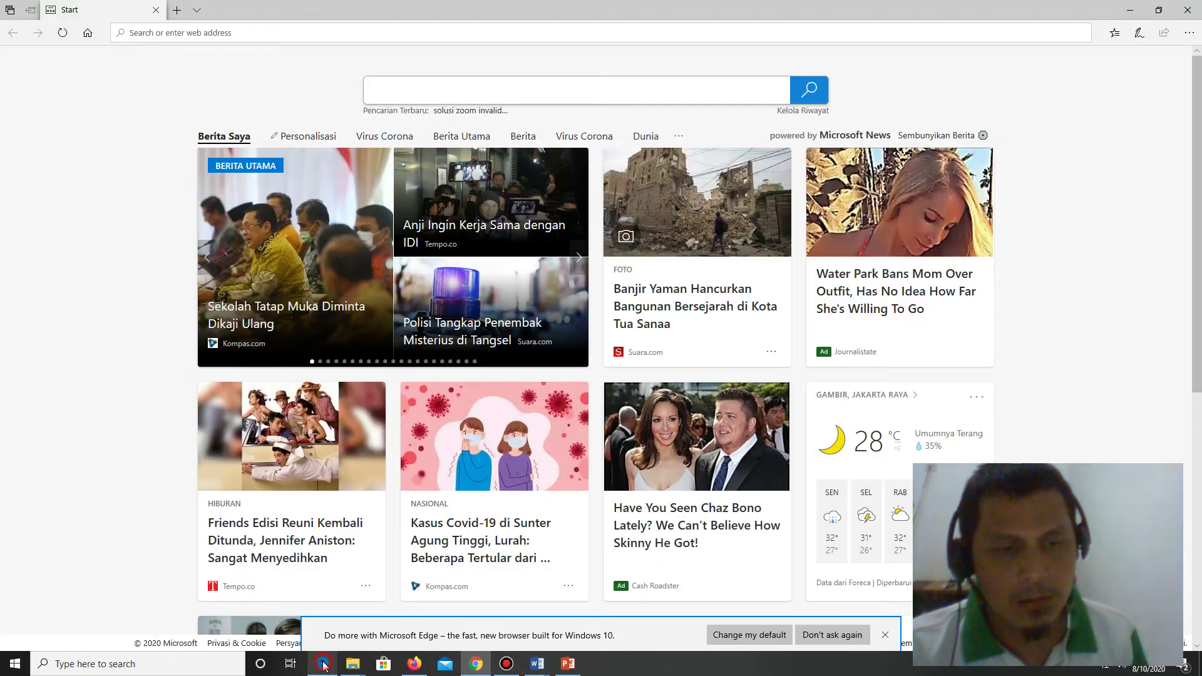
In Edge, load the copied link to open the UPLOAD TOGAS INFORMATIKA form
{"action": "left_click", "coordinate": [322, 664]}
{"action": "left_click", "coordinate": [278, 35]}
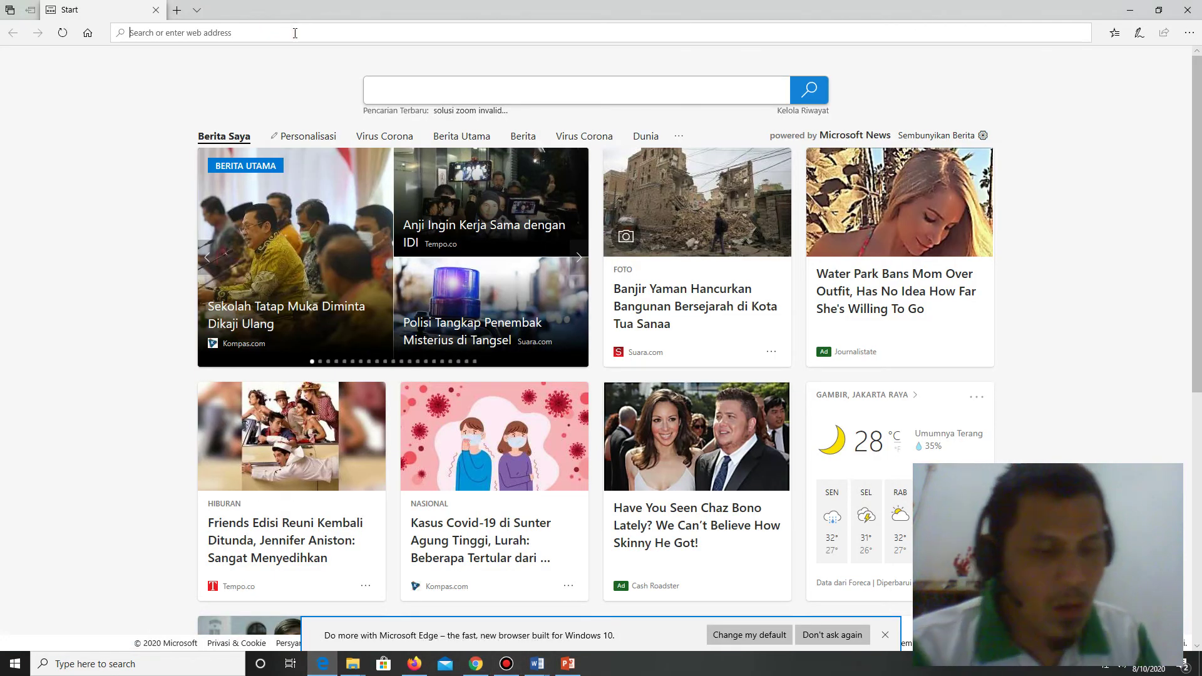
{"action": "type", "text": "https://forms.gle/3Xd88ePyzUNSKTEv6"}
{"action": "key", "text": "Return"}
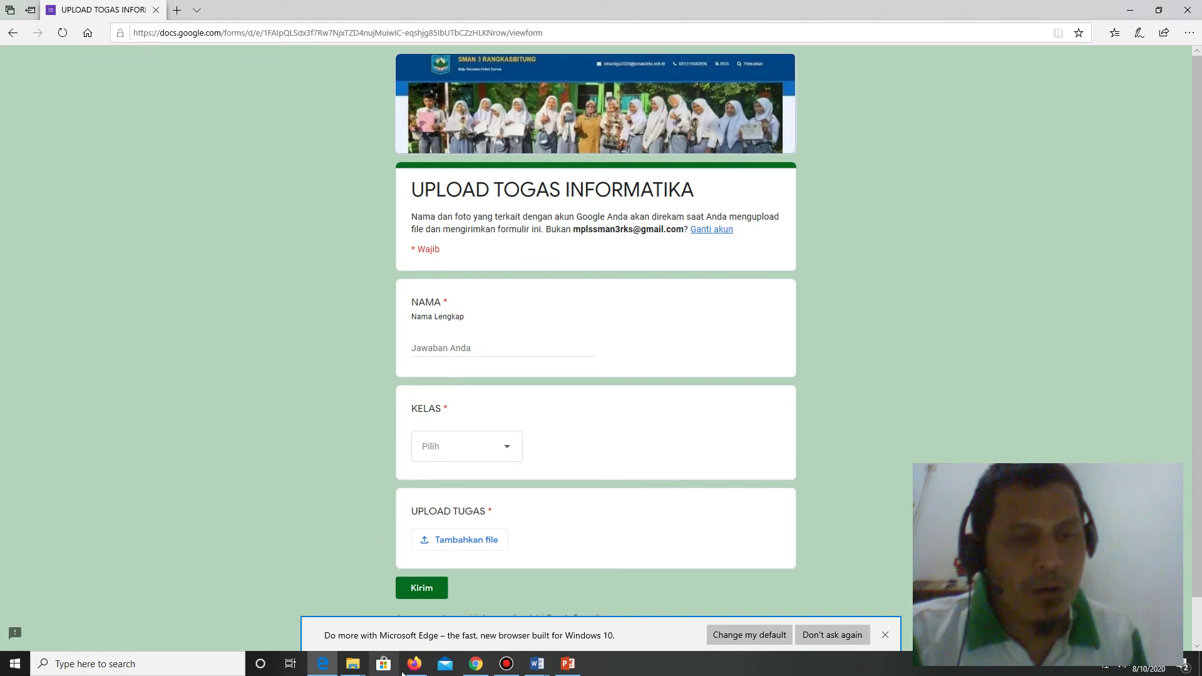
{"action": "mouse_move", "coordinate": [476, 663]}
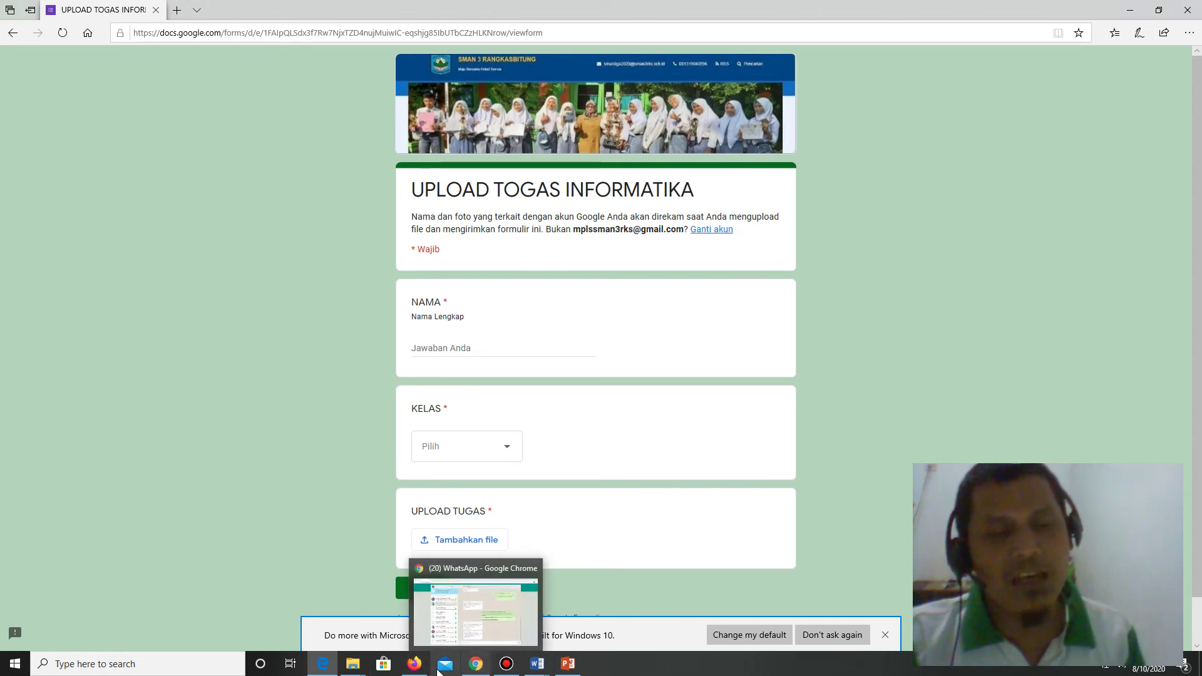
Return to Firefox and its Menyisipkan Lembar Kerja article tab
{"action": "left_click", "coordinate": [410, 666]}
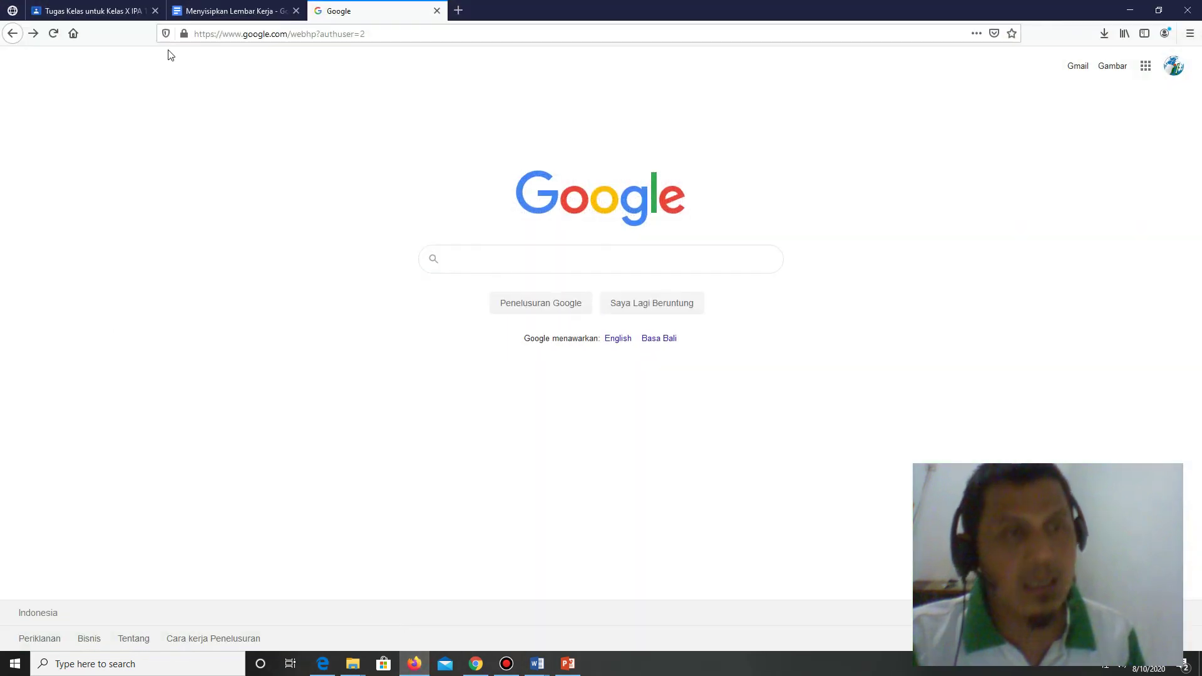
{"action": "left_click", "coordinate": [210, 12]}
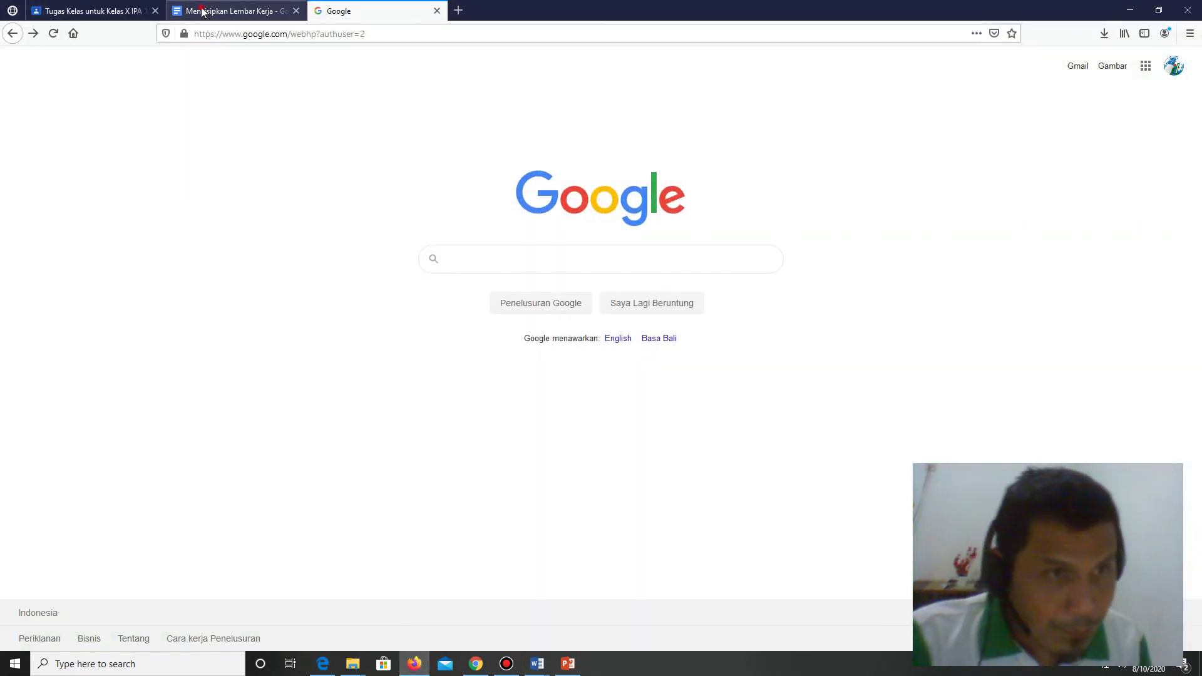
{"action": "left_click", "coordinate": [114, 5]}
Close the document preview on the Tugas Kelas page and go back to the Kelas X IPA 1 Forum
{"action": "left_click", "coordinate": [238, 11]}
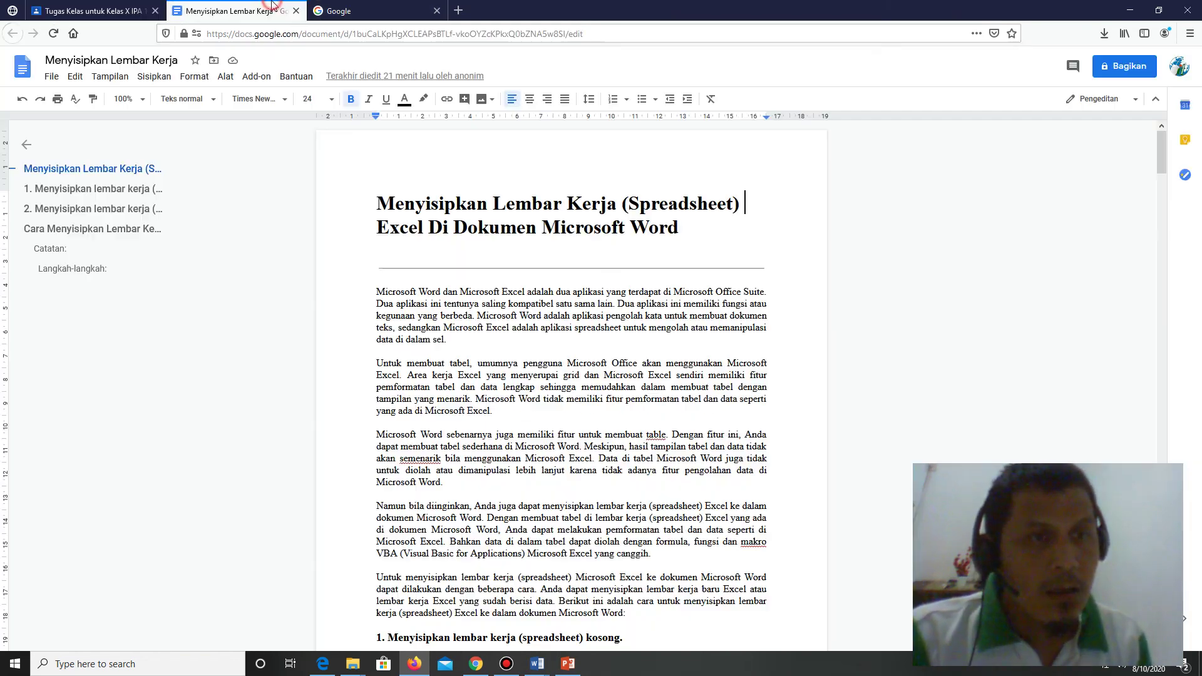
{"action": "left_click", "coordinate": [114, 9]}
{"action": "scroll", "coordinate": [938, 152], "scroll_direction": "up", "scroll_amount": 3}
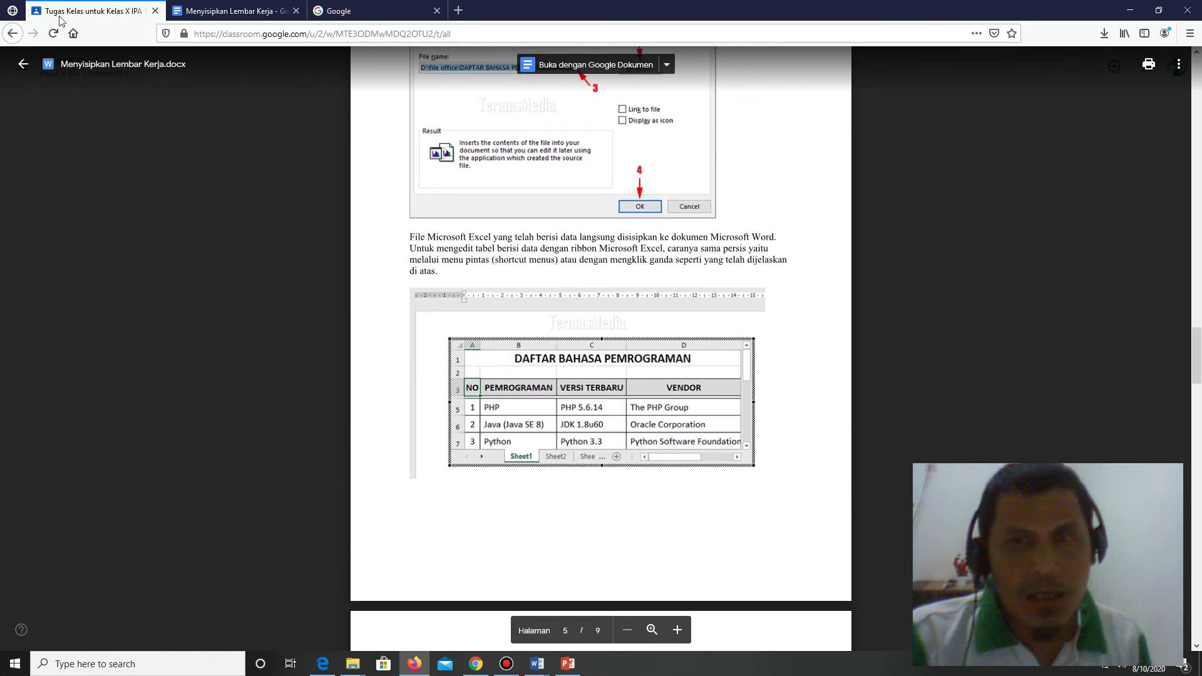
{"action": "left_click", "coordinate": [22, 63]}
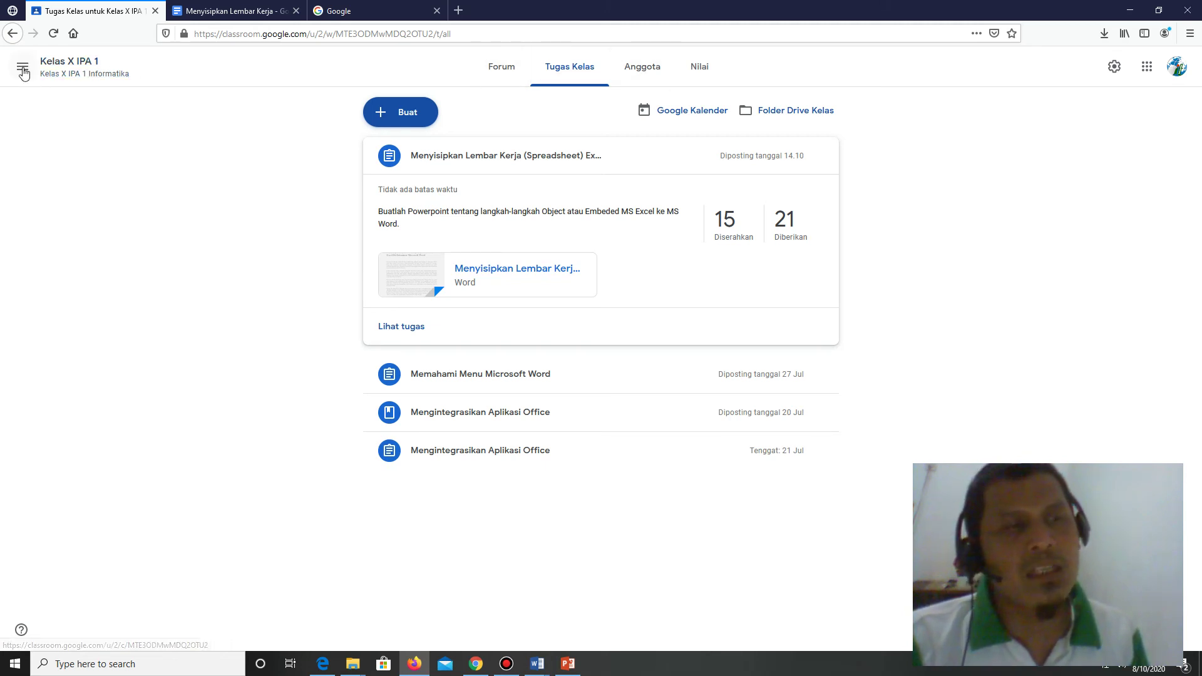
{"action": "left_click", "coordinate": [13, 34]}
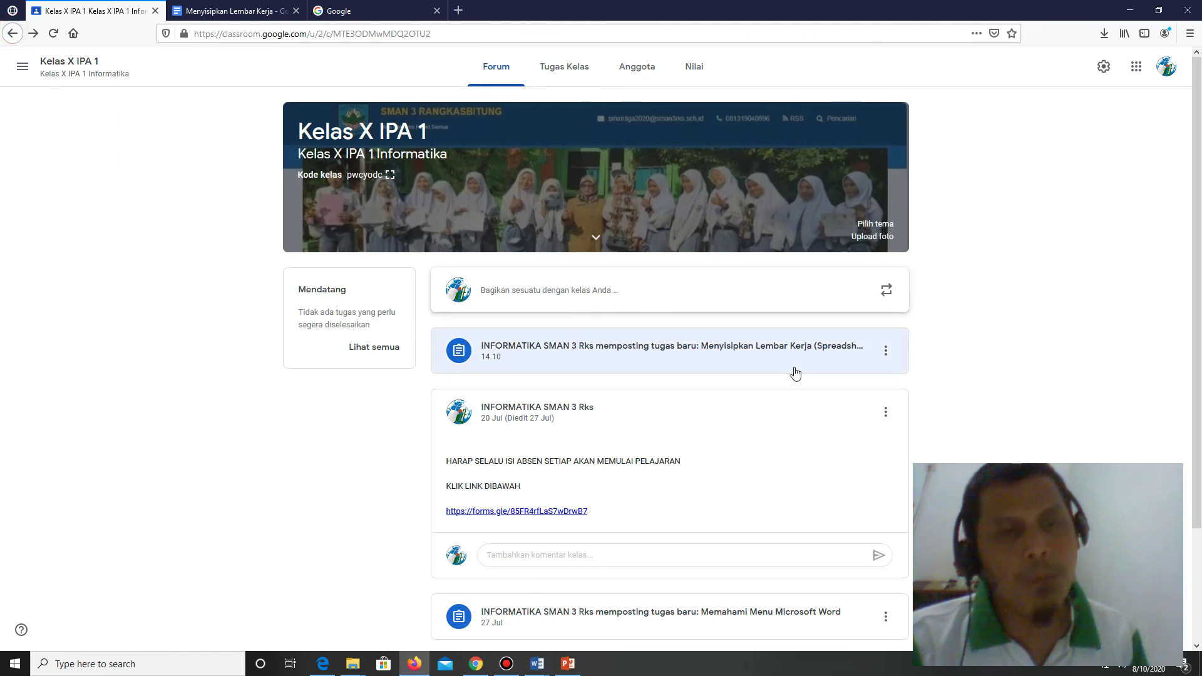
Start a class announcement and choose File under Tambahkan to bring up the Drive picker
{"action": "scroll", "coordinate": [786, 370], "scroll_direction": "down", "scroll_amount": 2}
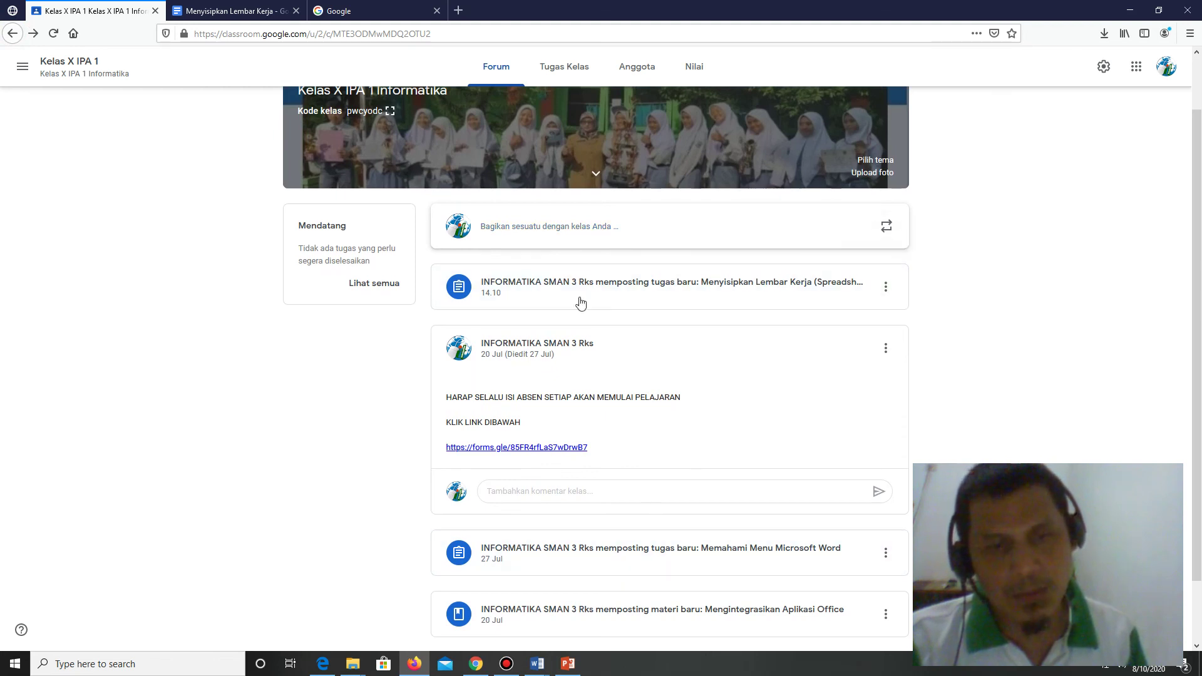
{"action": "left_click", "coordinate": [569, 230]}
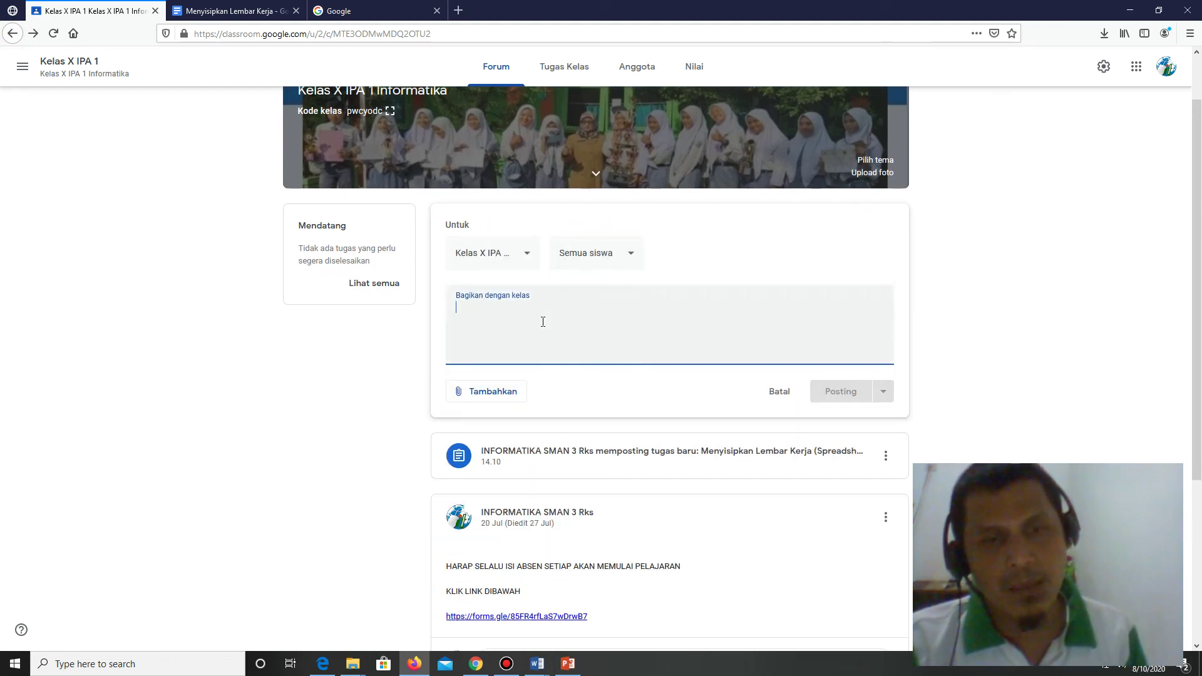
{"action": "left_click", "coordinate": [485, 400]}
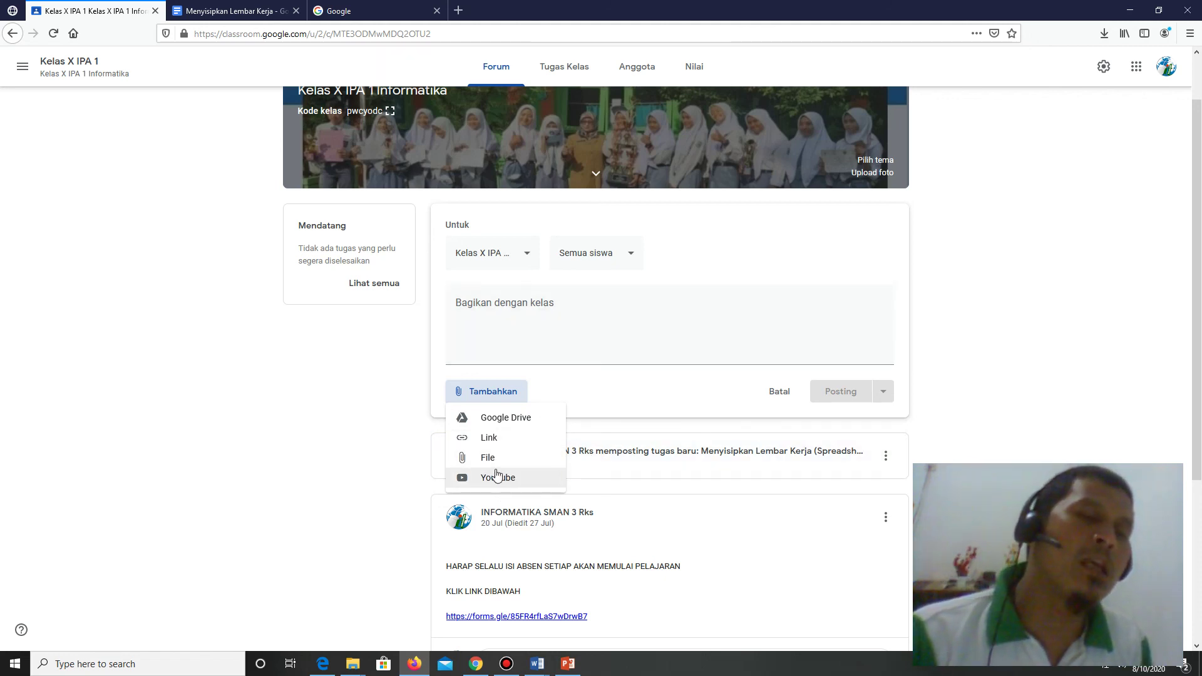
{"action": "left_click", "coordinate": [501, 457]}
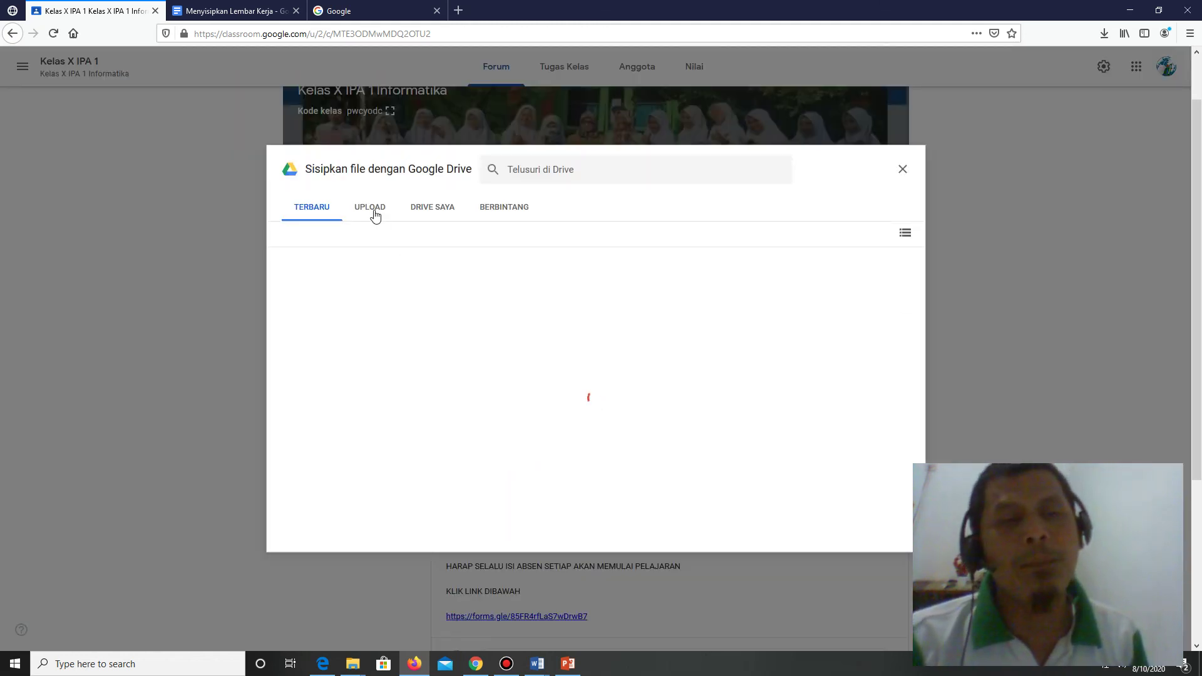
Upload Presentation ASEP S.pptx from the computer into the announcement draft
{"action": "left_click", "coordinate": [375, 214]}
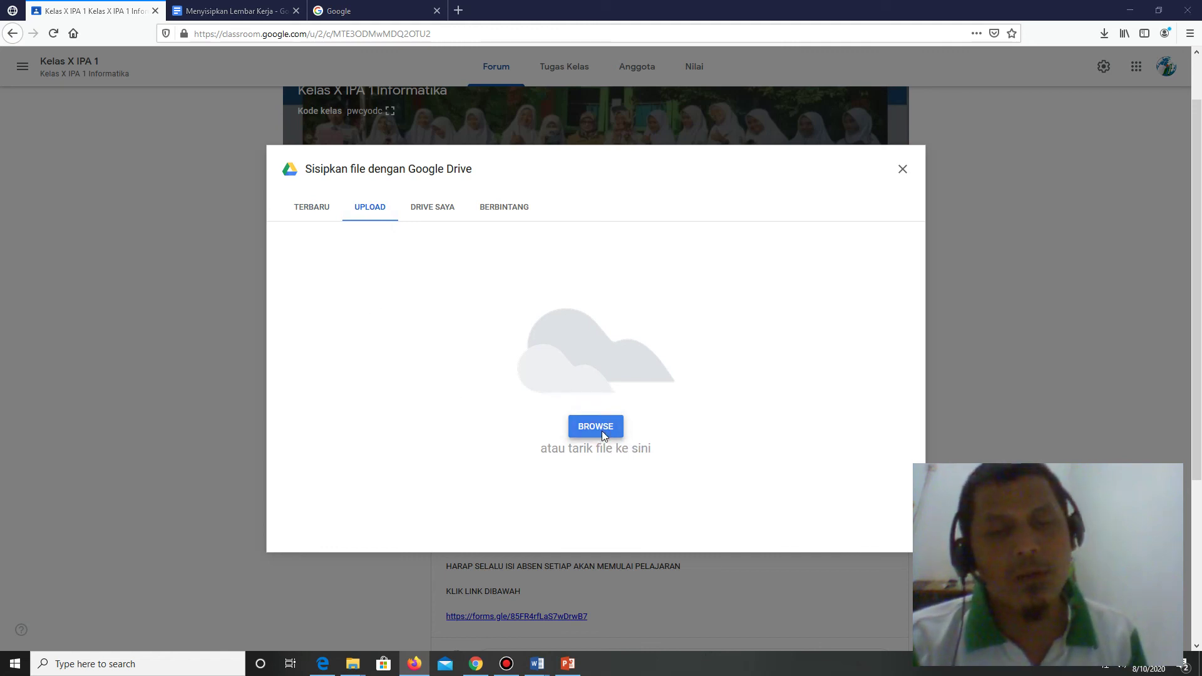
{"action": "left_click", "coordinate": [602, 430]}
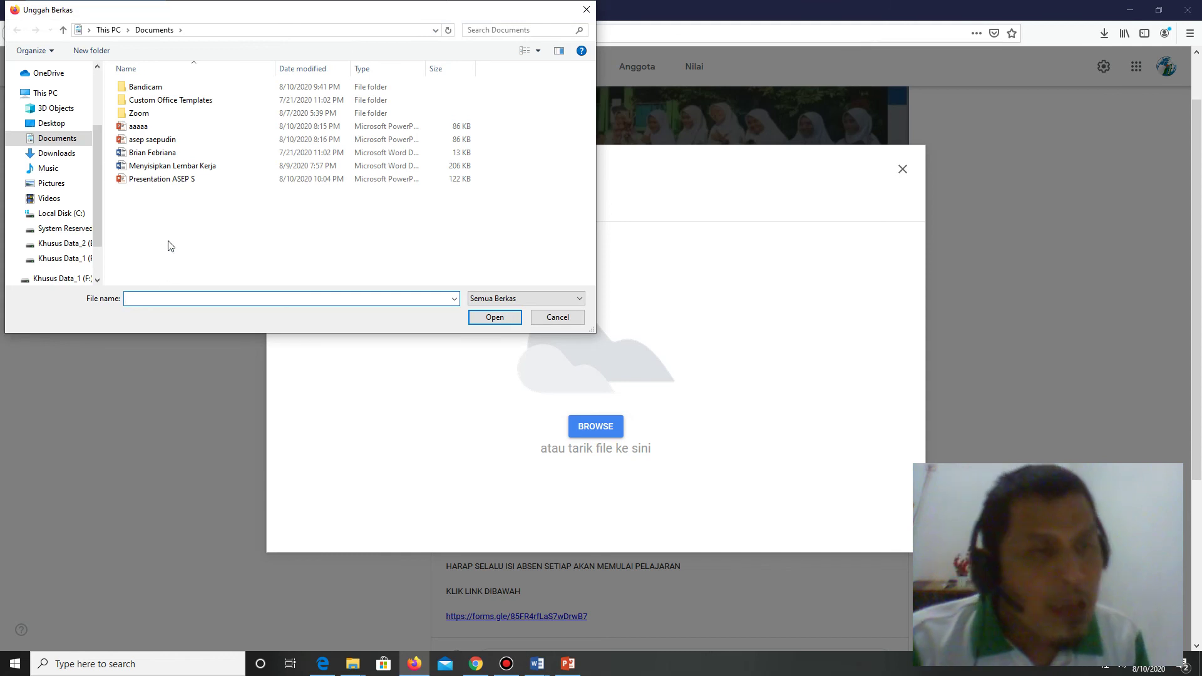
{"action": "left_click", "coordinate": [157, 180]}
{"action": "left_click", "coordinate": [498, 318]}
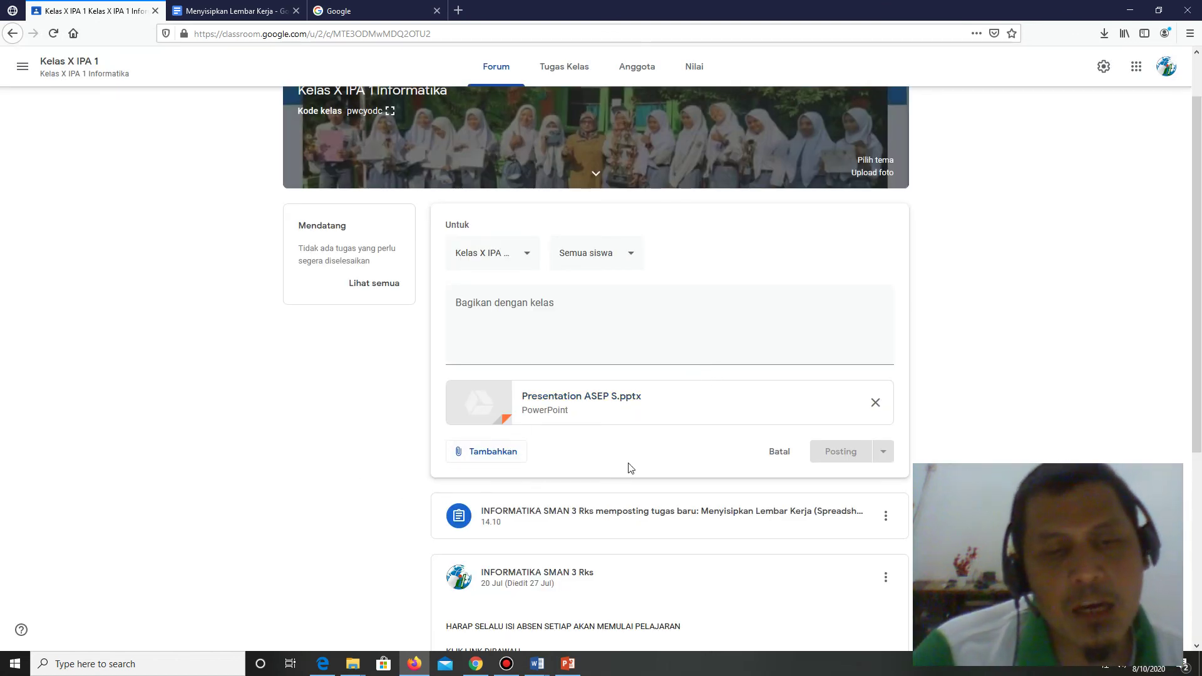
Remove the attached presentation and delete the typed 'AS' text from the post
{"action": "left_click", "coordinate": [578, 322]}
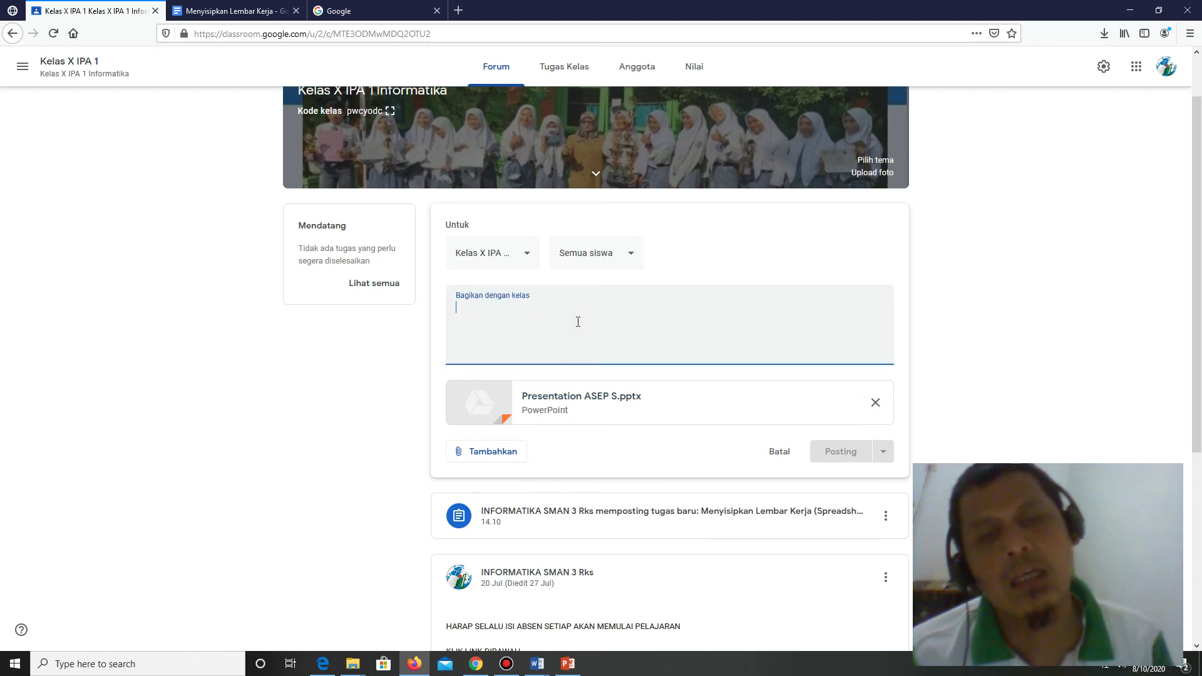
{"action": "type", "text": "ASE"}
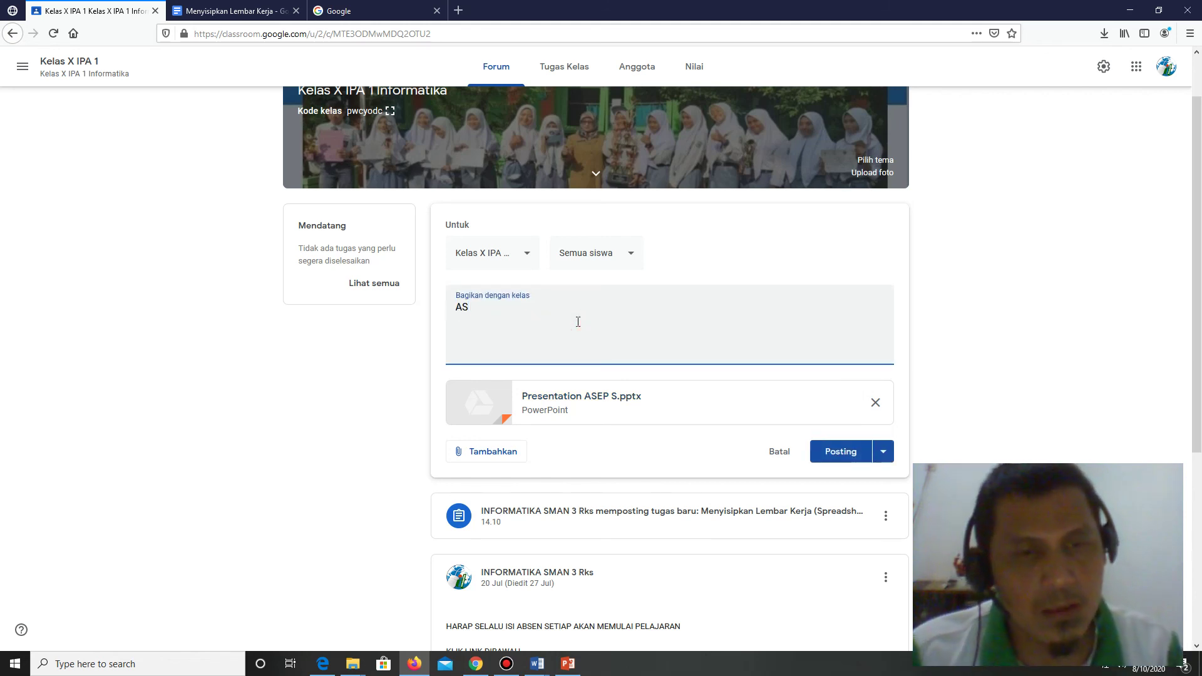
{"action": "left_click", "coordinate": [876, 403]}
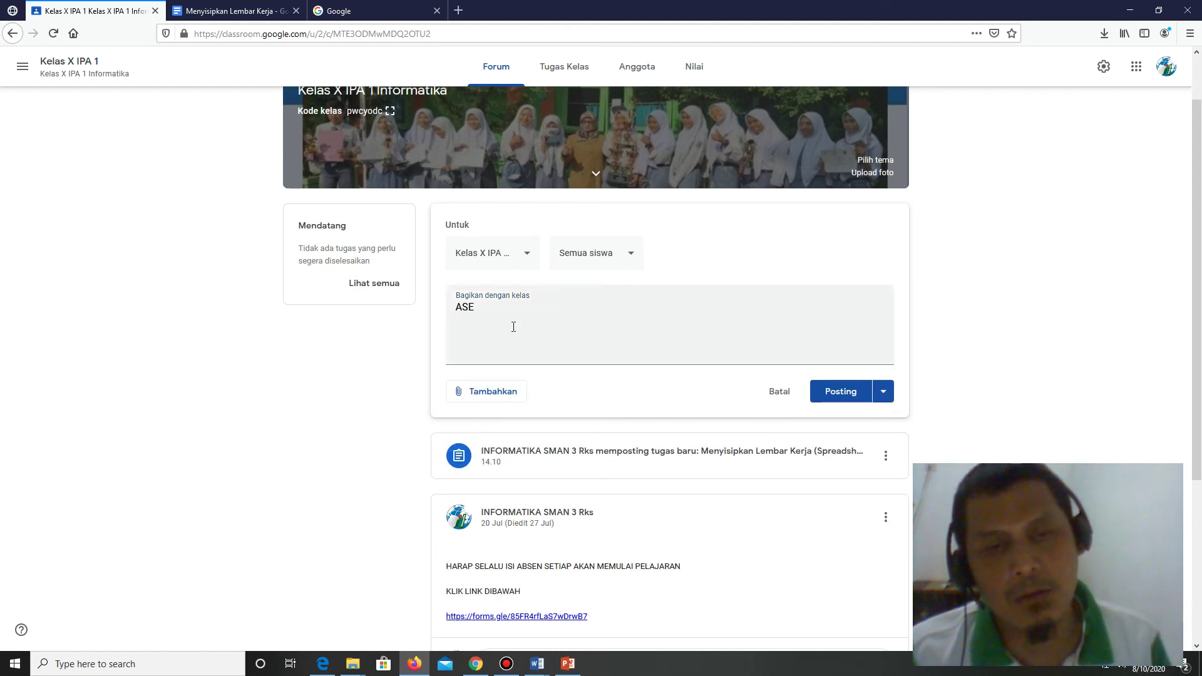
{"action": "left_click_drag", "start_coordinate": [507, 311], "coordinate": [438, 310]}
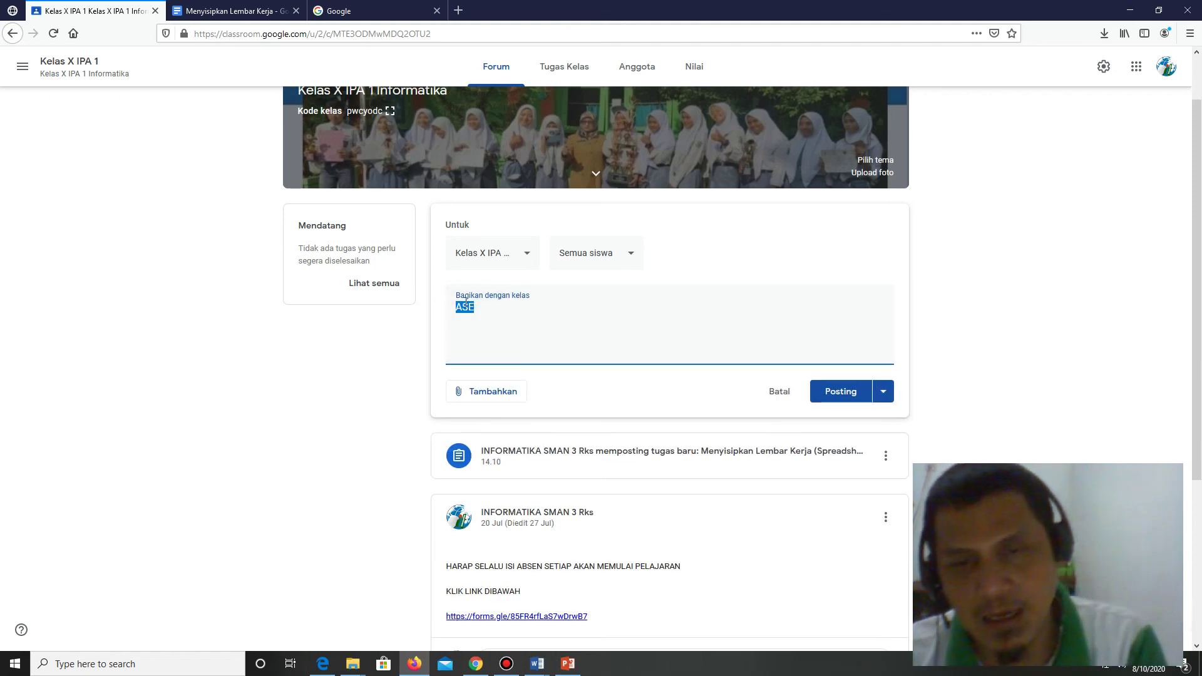
{"action": "key", "text": "BackSpace"}
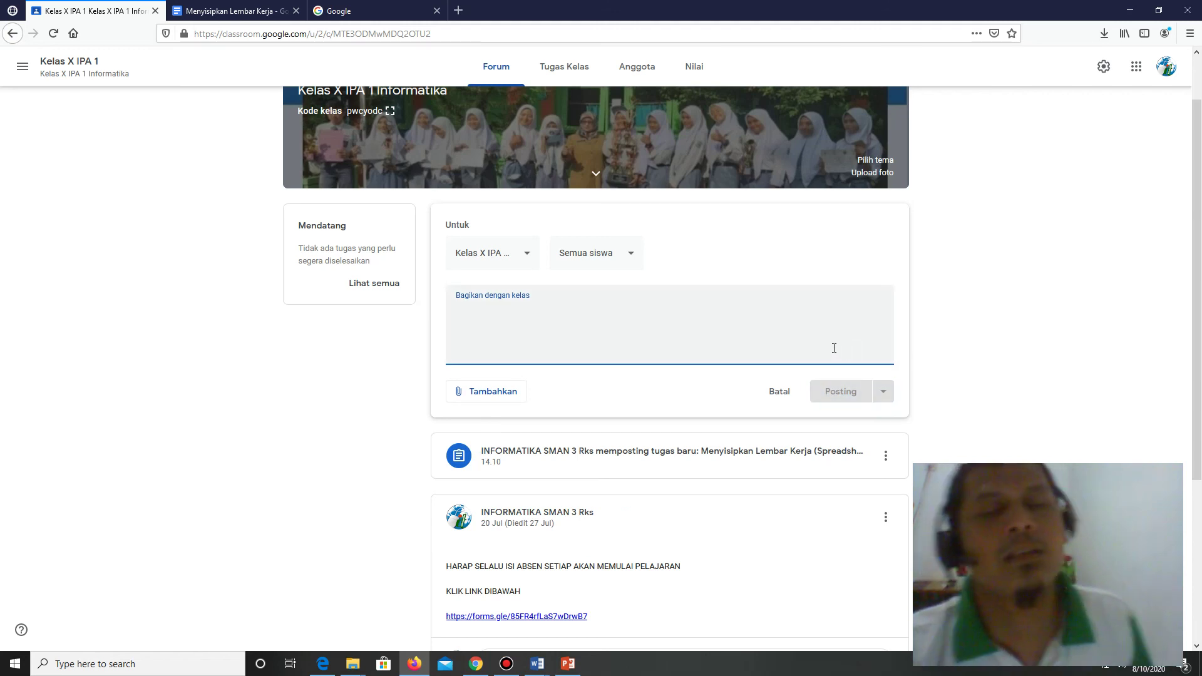
In the Edge form, enter the student's full name in the NAMA field
{"action": "left_click", "coordinate": [320, 664]}
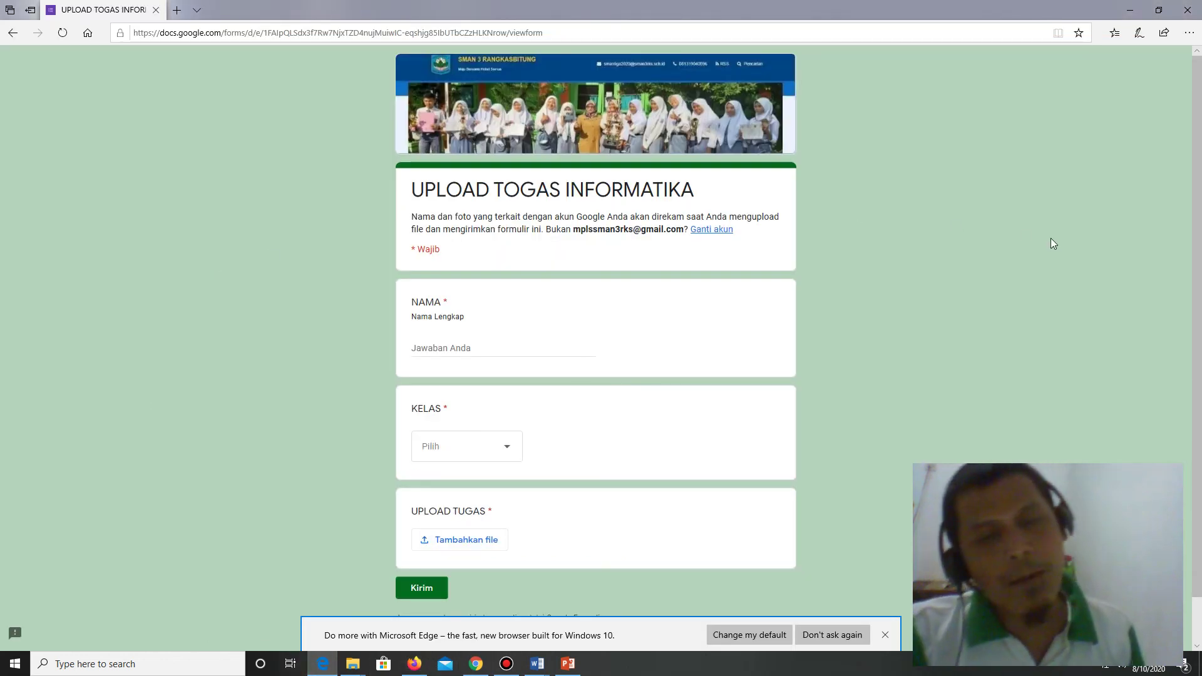
{"action": "left_click", "coordinate": [486, 346]}
{"action": "type", "text": "ASE"}
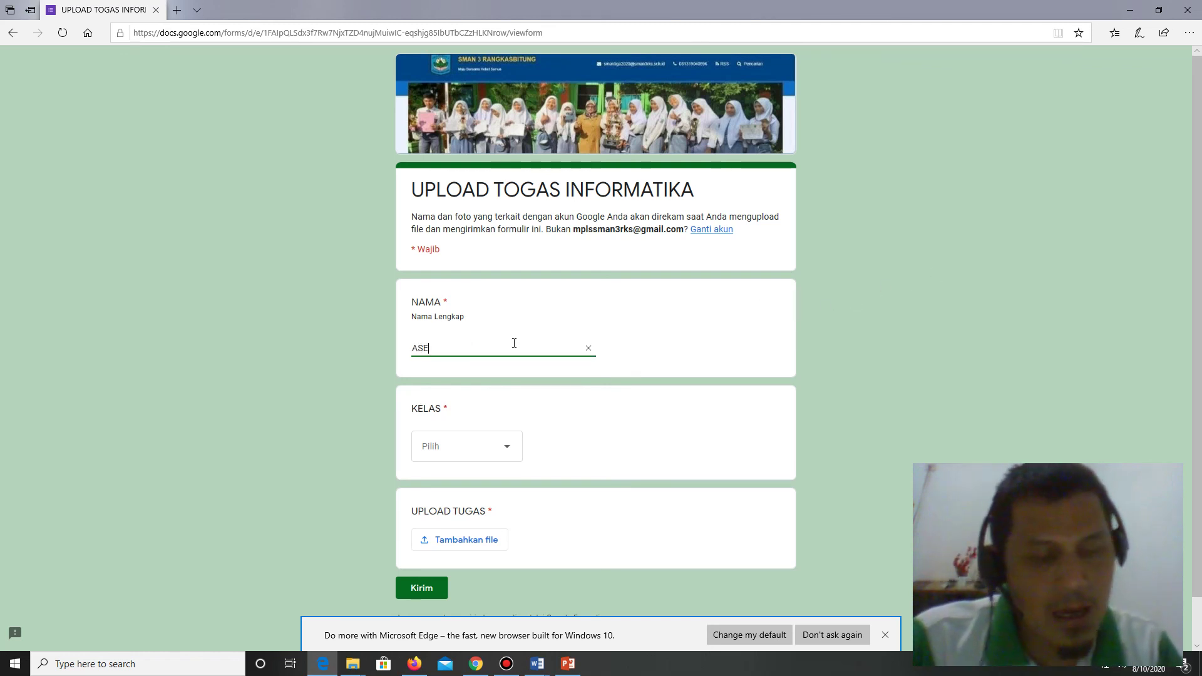
{"action": "type", "text": "P"}
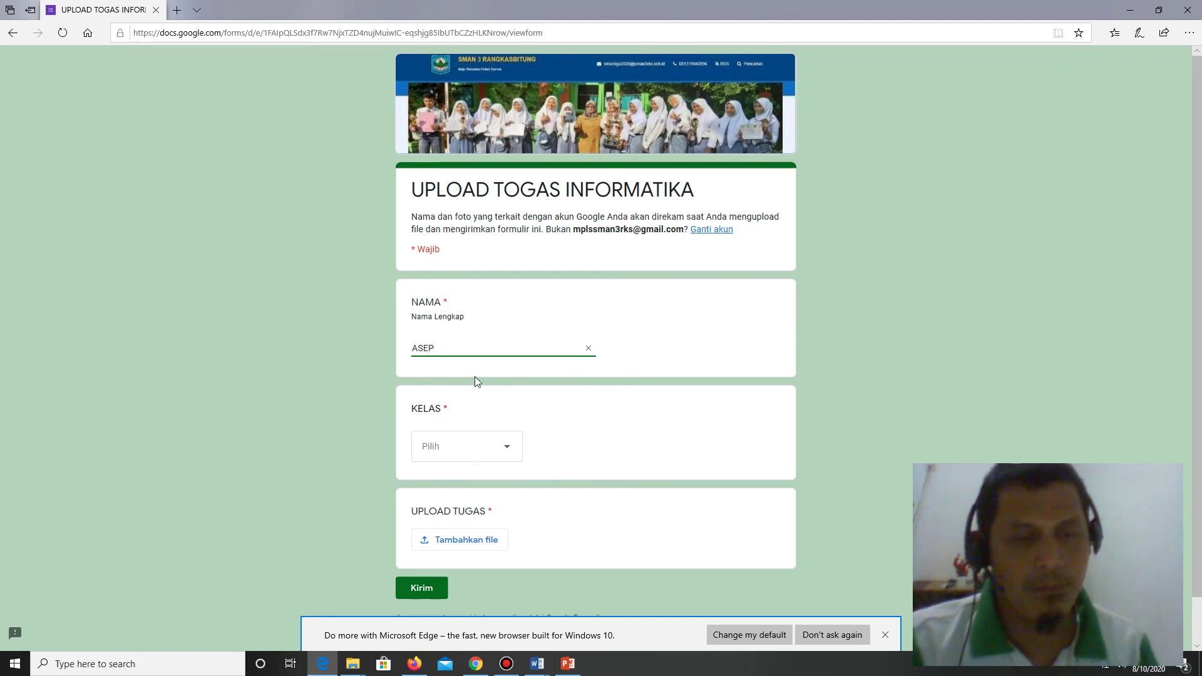
{"action": "type", "text": " DOANG"}
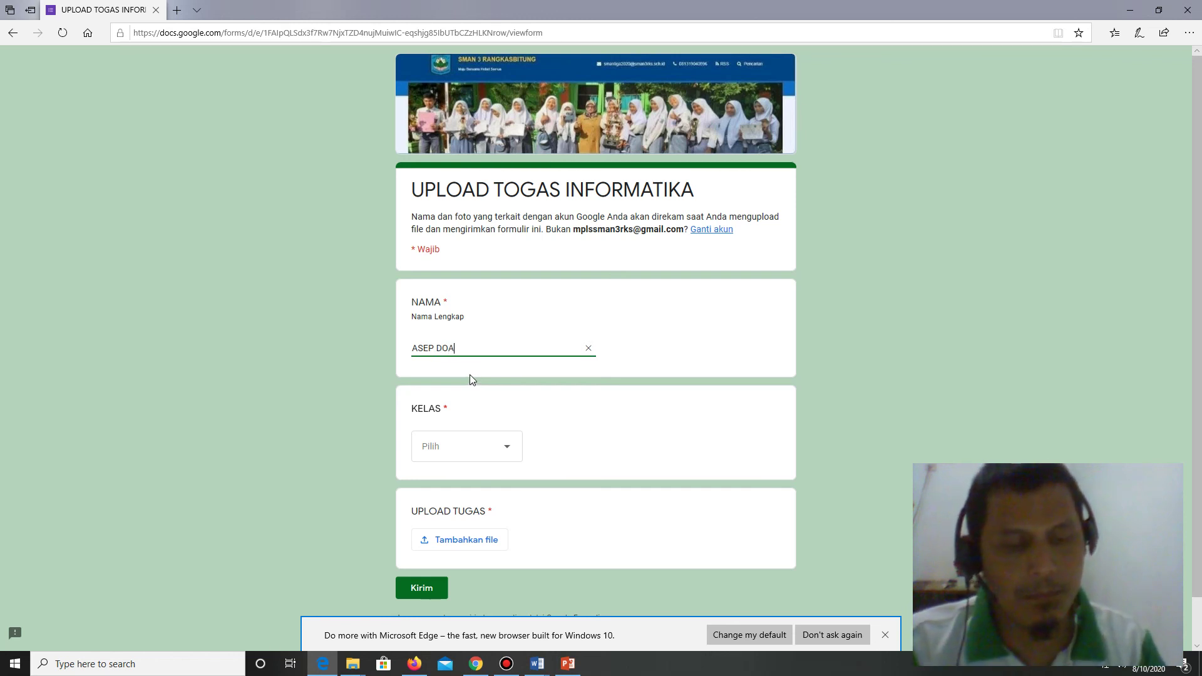
Set KELAS to X IPA 1 and open the assignment's file-attachment dialog
{"action": "left_click", "coordinate": [456, 451]}
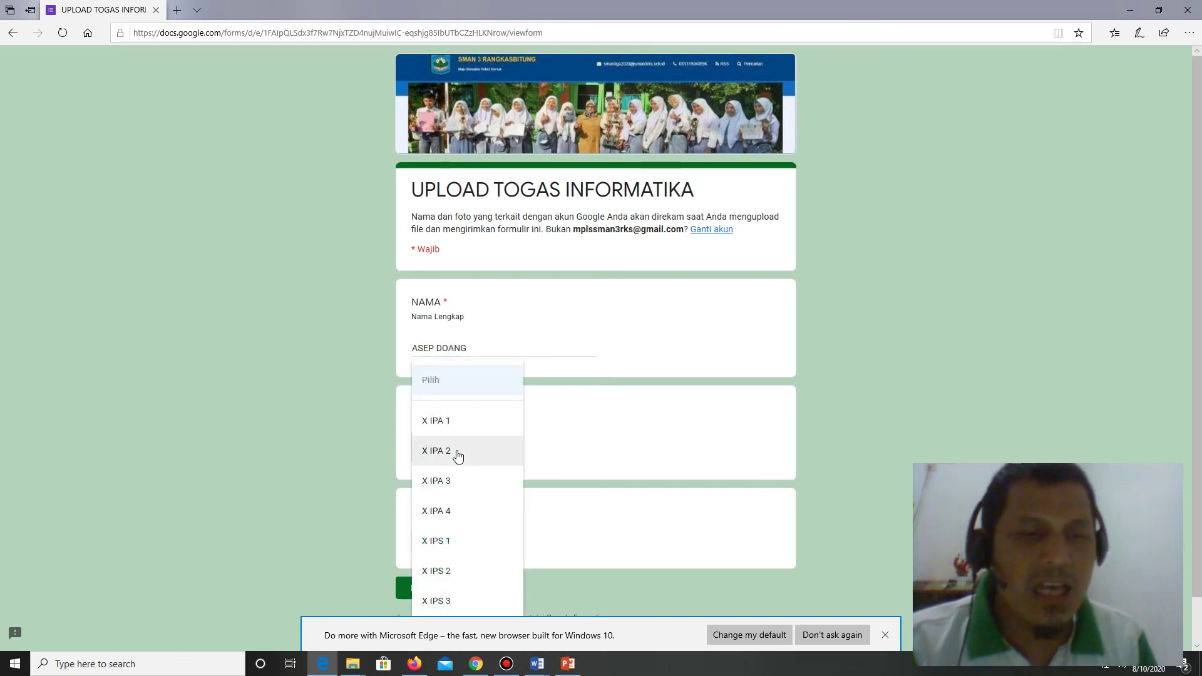
{"action": "left_click", "coordinate": [456, 450]}
{"action": "left_click", "coordinate": [490, 446]}
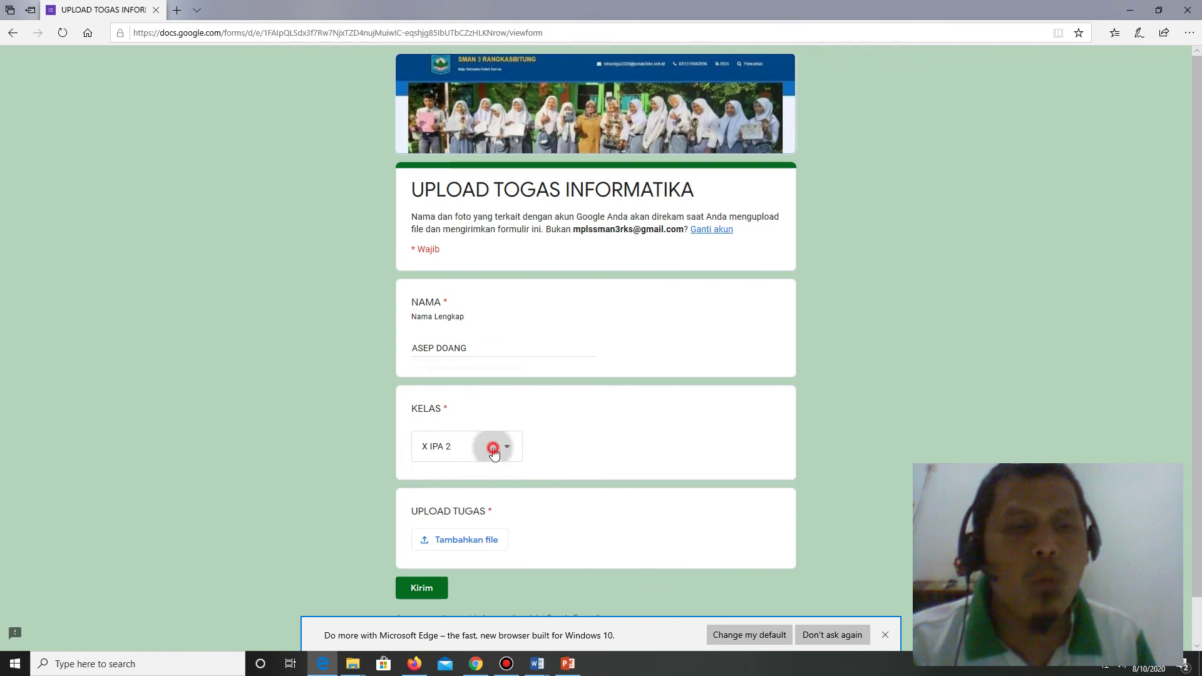
{"action": "left_click", "coordinate": [455, 420]}
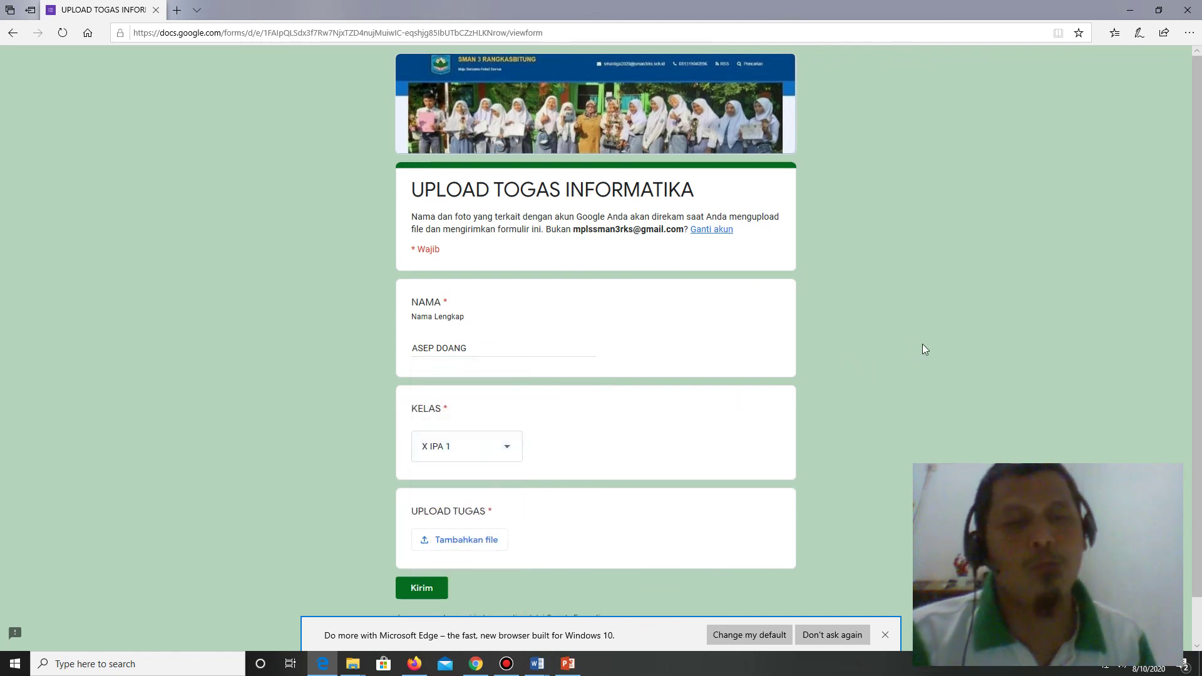
{"action": "left_click", "coordinate": [468, 546]}
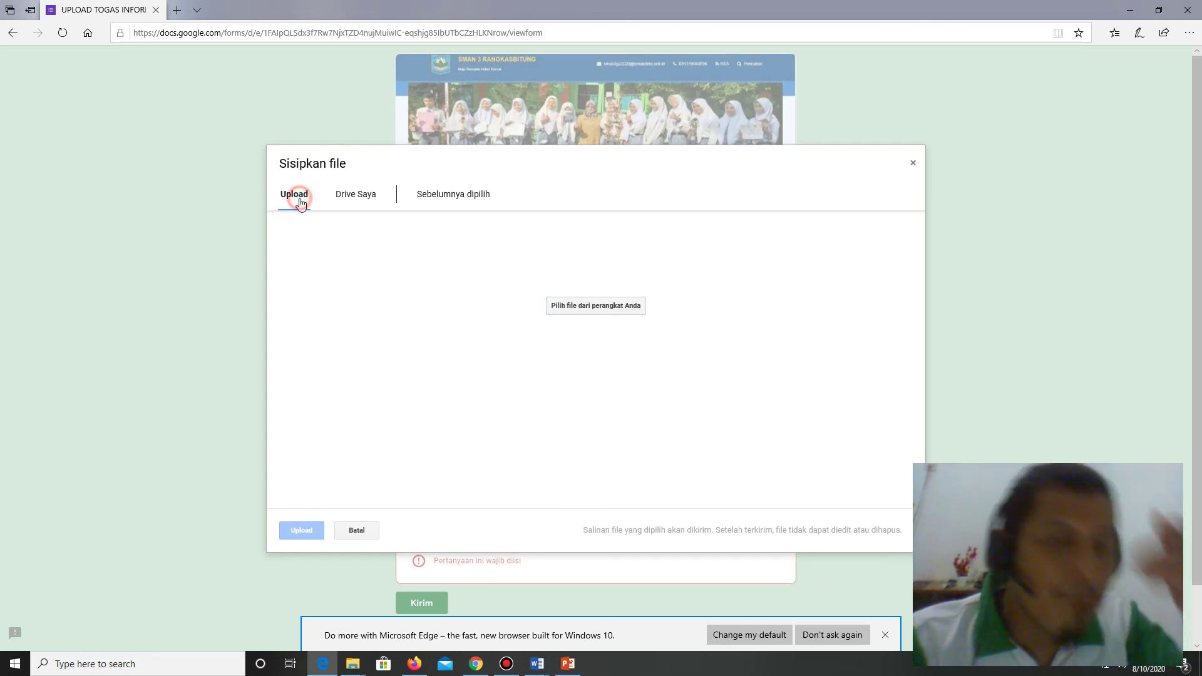
Upload Presentation ASEP S.pptx from the Documents folder to the UPLOAD TUGAS question
{"action": "left_click", "coordinate": [614, 314]}
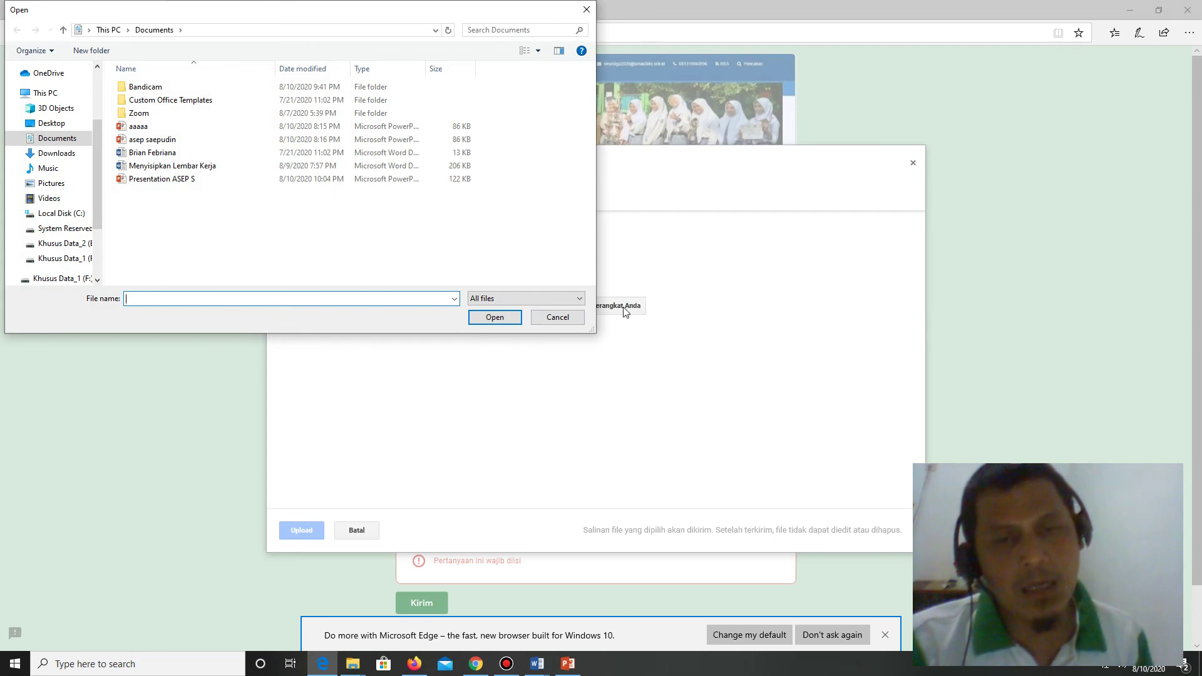
{"action": "left_click", "coordinate": [166, 180]}
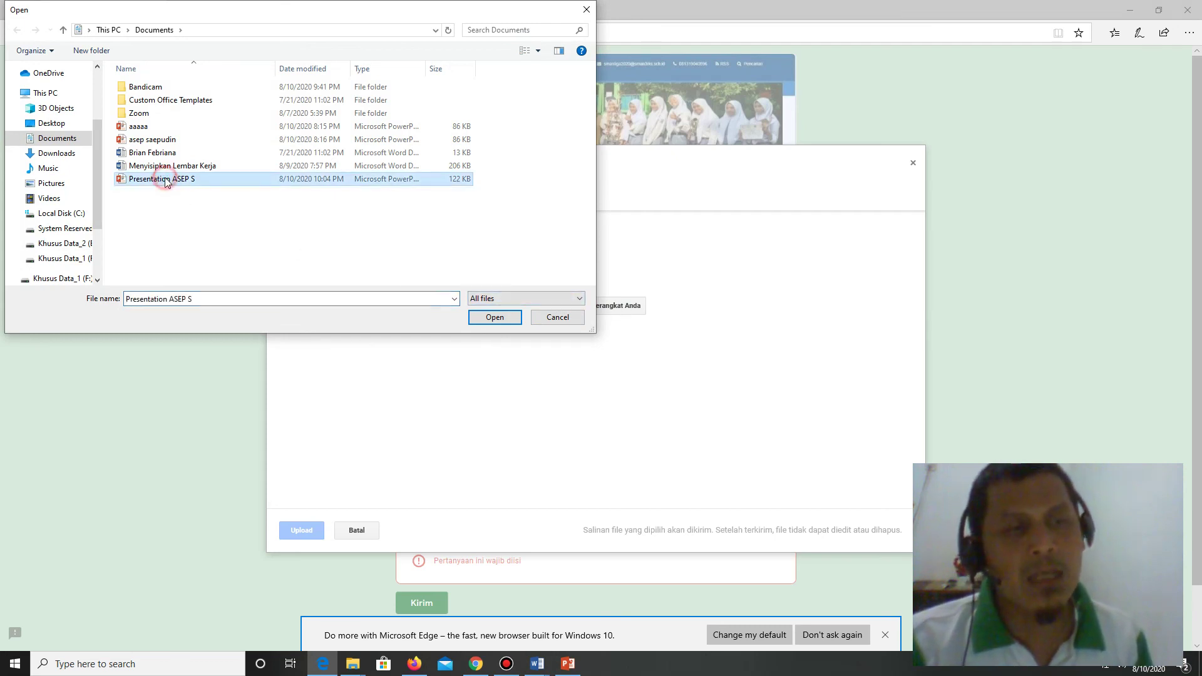
{"action": "left_click", "coordinate": [56, 152]}
{"action": "left_click", "coordinate": [57, 138]}
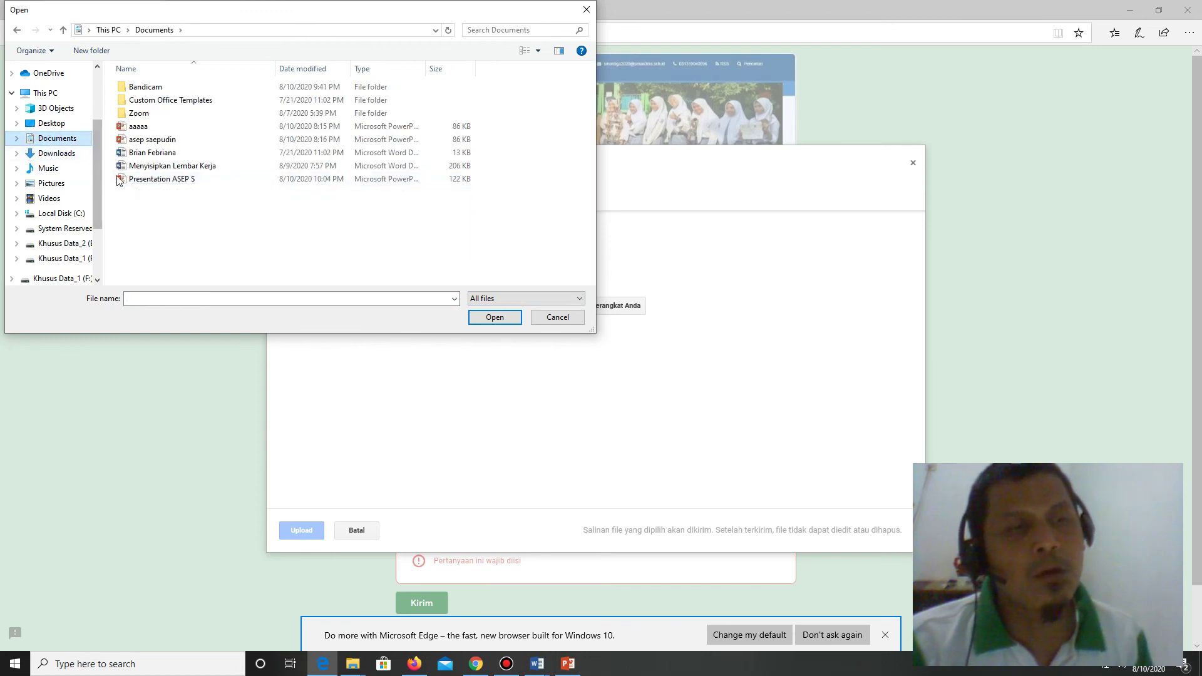
{"action": "double_click", "coordinate": [156, 179]}
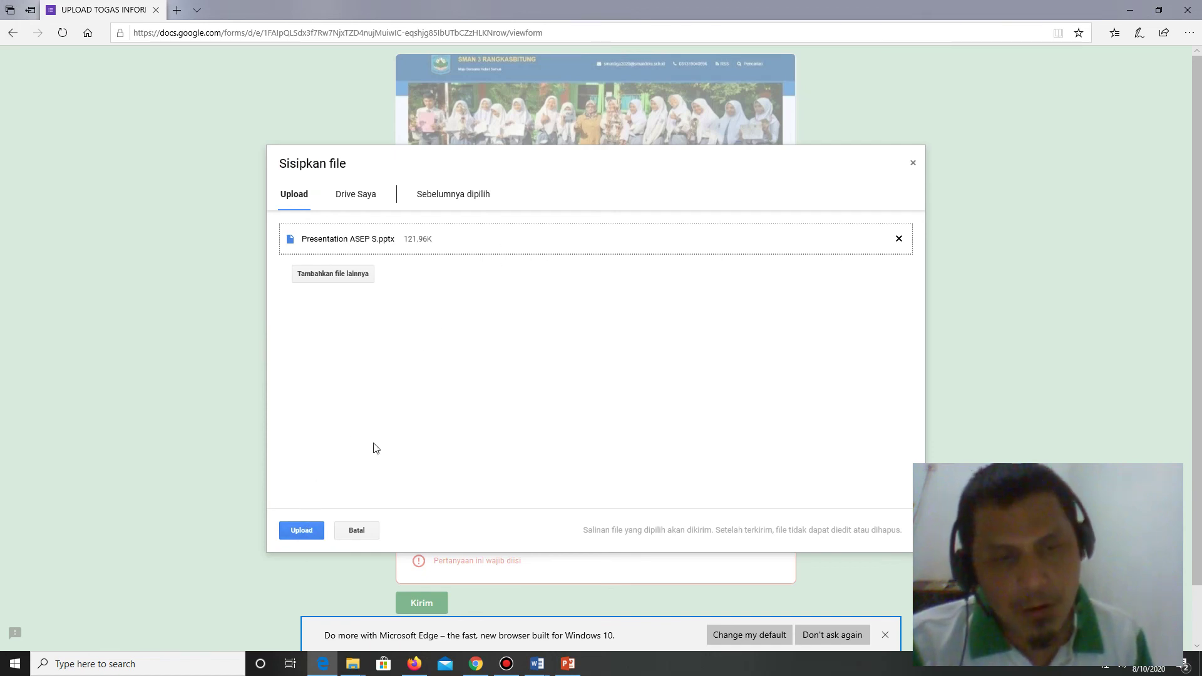
{"action": "left_click", "coordinate": [303, 532]}
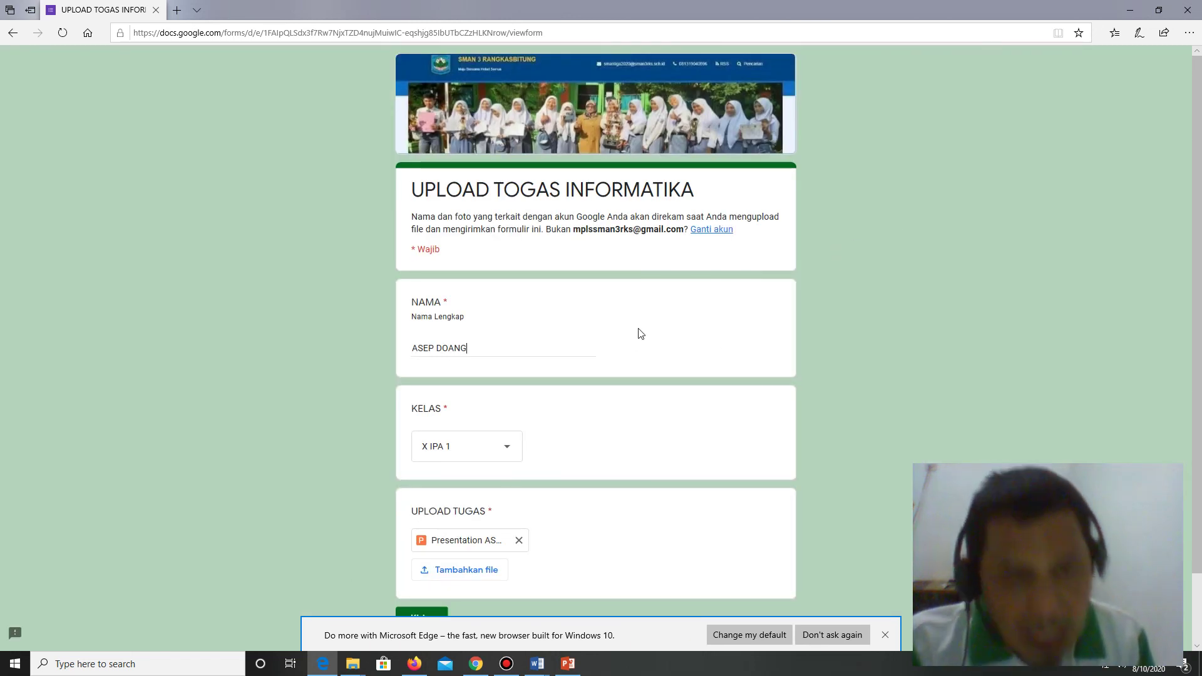
{"action": "scroll", "coordinate": [635, 333], "scroll_direction": "down", "scroll_amount": 1}
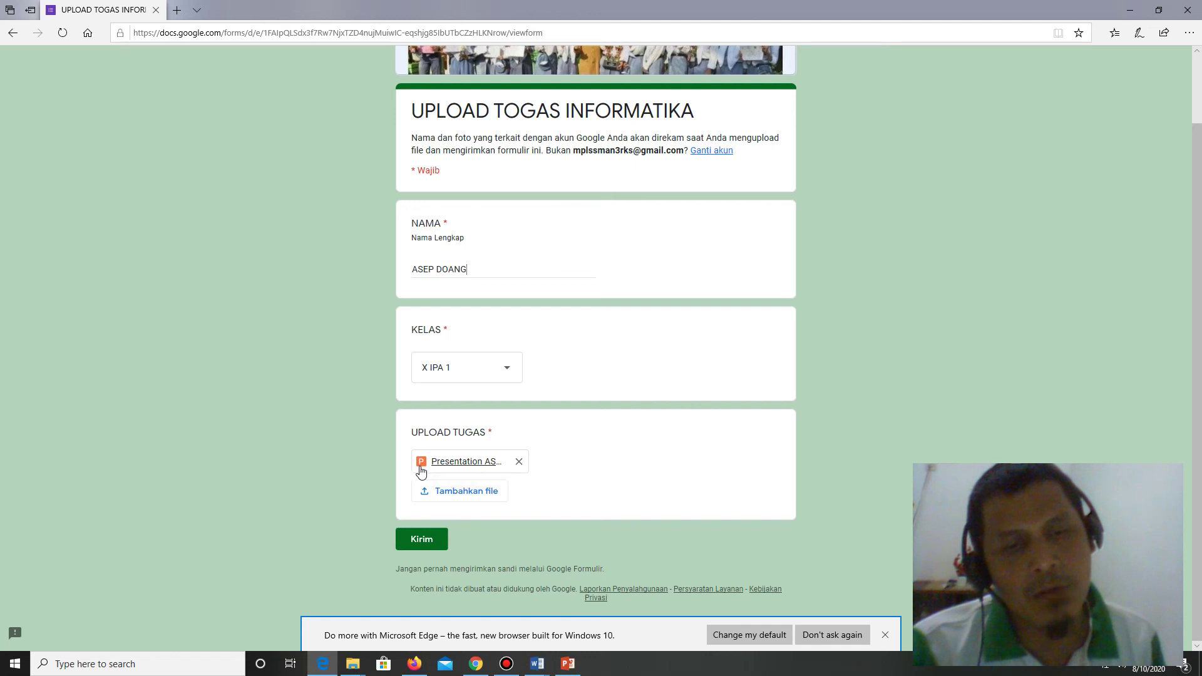
Replace the uploaded file with Presentation ASEP S.pptx again and submit the form with Kirim
{"action": "left_click", "coordinate": [519, 461]}
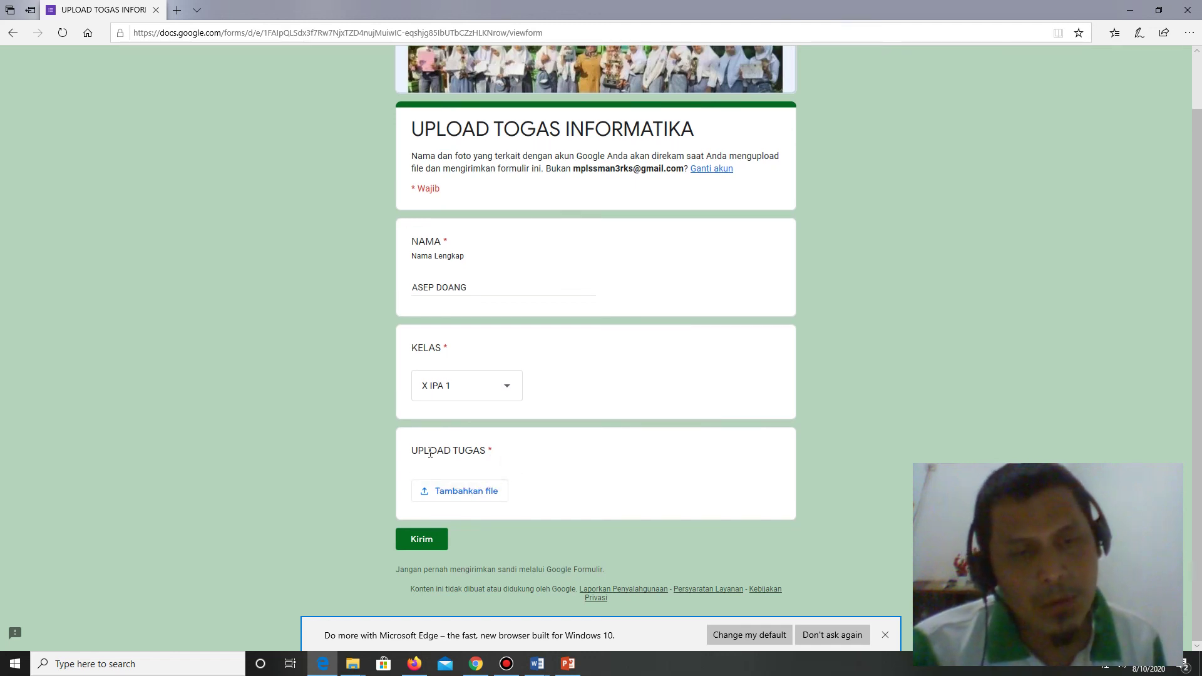
{"action": "left_click", "coordinate": [464, 492]}
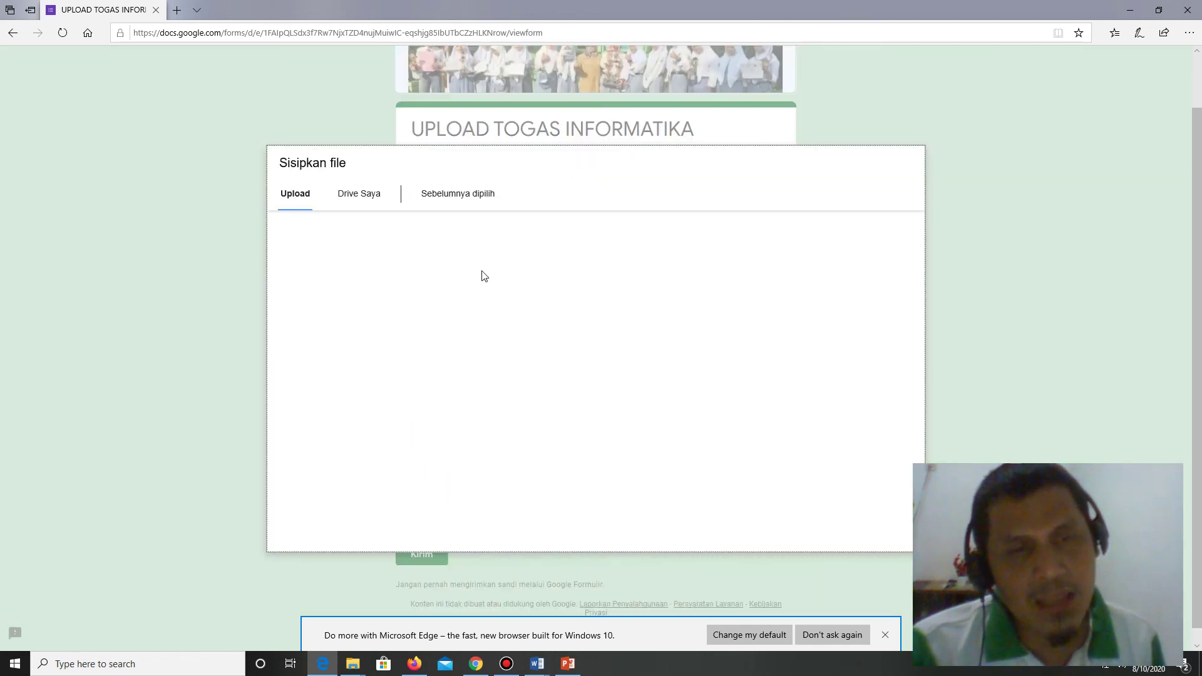
{"action": "left_click", "coordinate": [600, 310]}
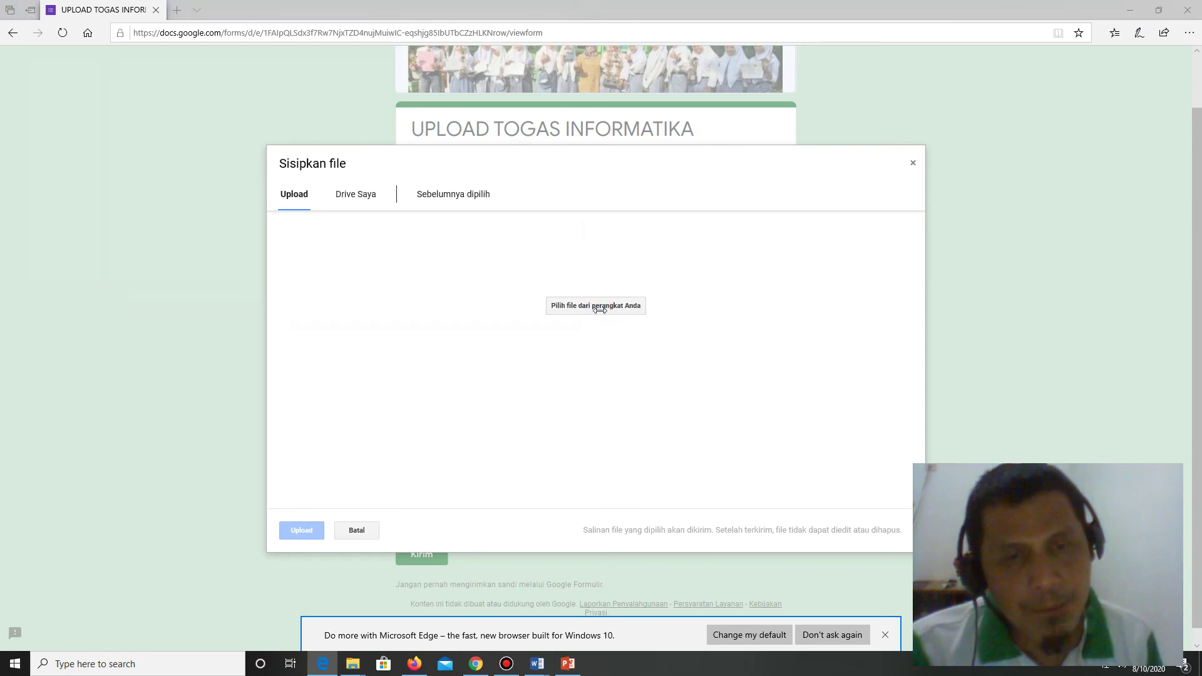
{"action": "double_click", "coordinate": [168, 179]}
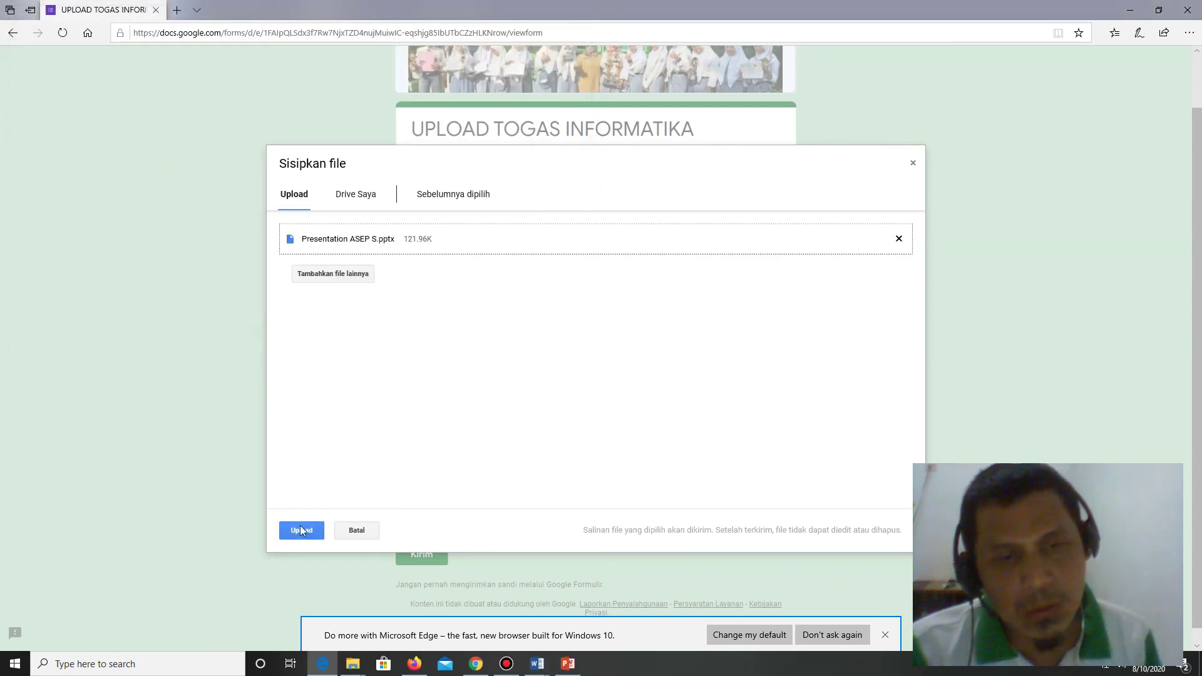
{"action": "left_click", "coordinate": [301, 531]}
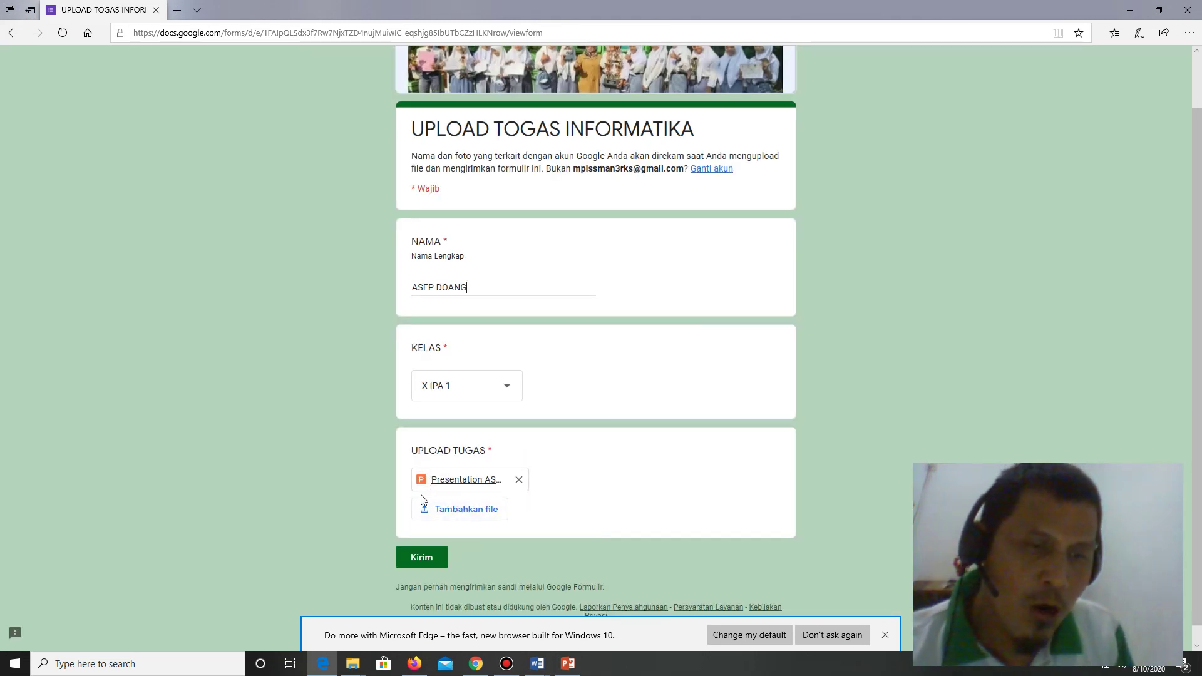
{"action": "left_click", "coordinate": [421, 558]}
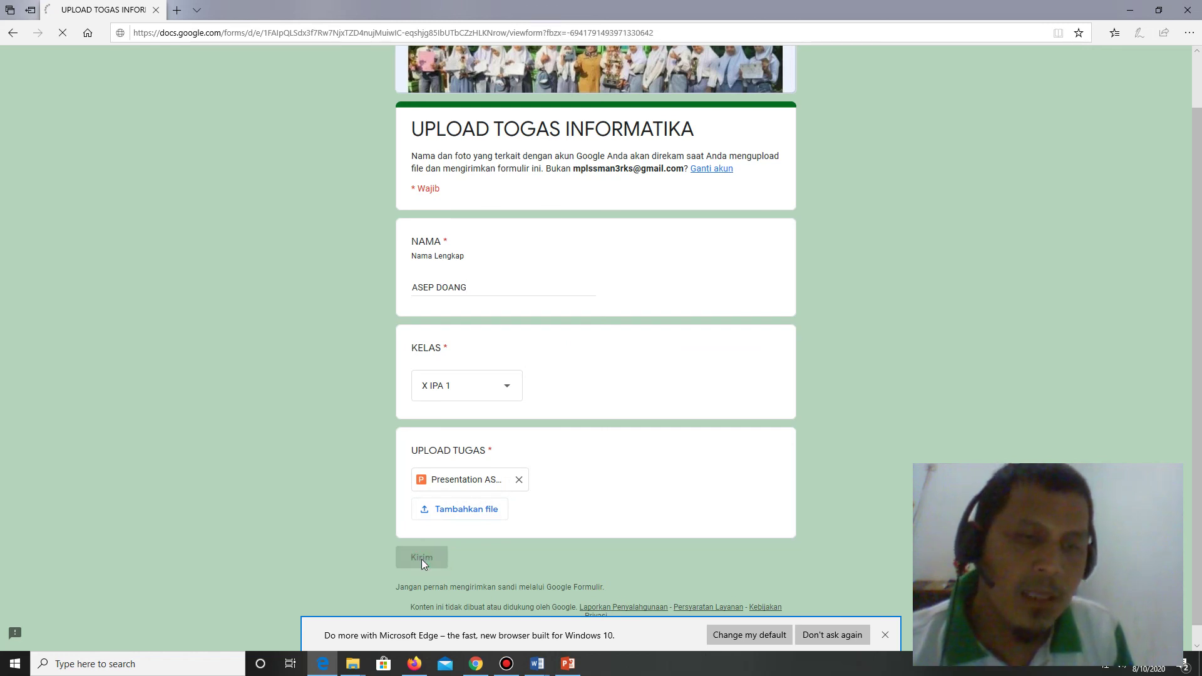